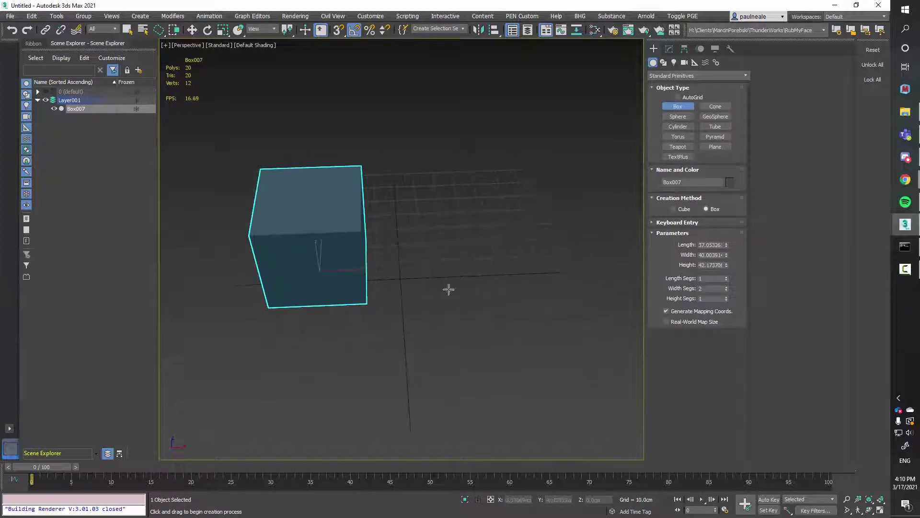
Step: Create a sphere with a radius of about 27.5 cm on the grid beside the box
right_click(450, 283)
click(481, 268)
drag(480, 268, 513, 324)
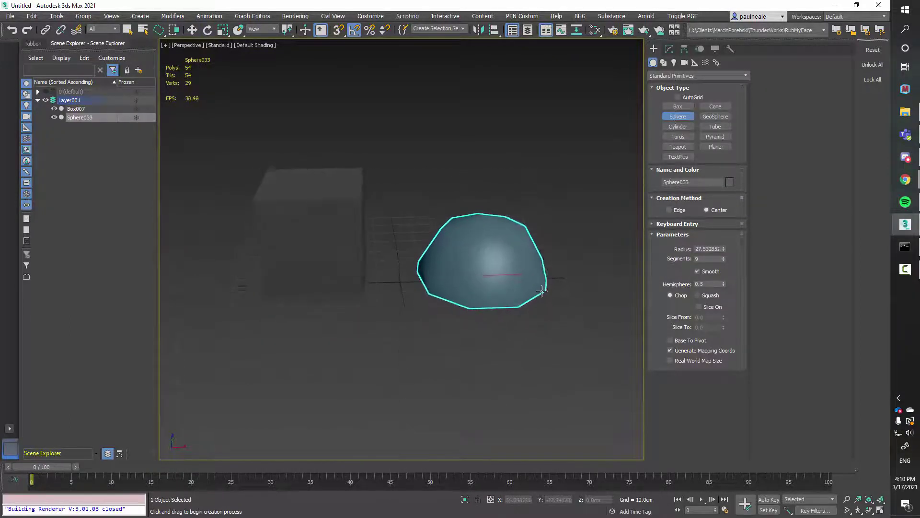
Step: Reset the sphere's hemisphere value to 0 and raise the sphere about 20 cm along Z
click(669, 49)
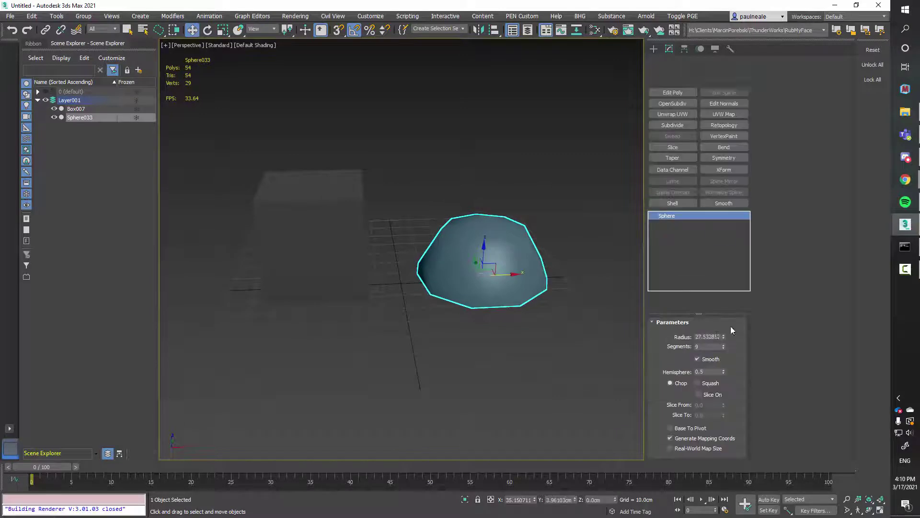
right_click(723, 371)
drag(486, 258, 487, 203)
Step: Set the sphere's segments to 12
double_click(705, 346)
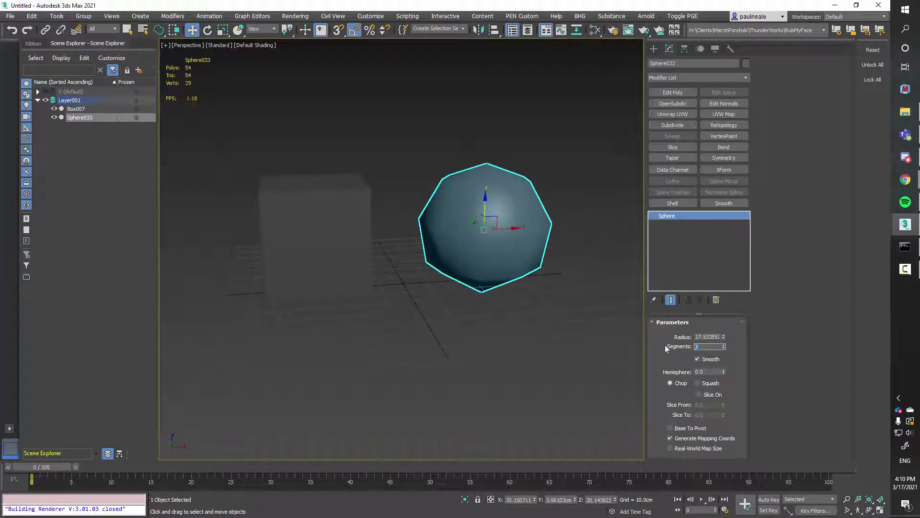
text(12)
key(Return)
alt+middle_drag(627, 331, 579, 345)
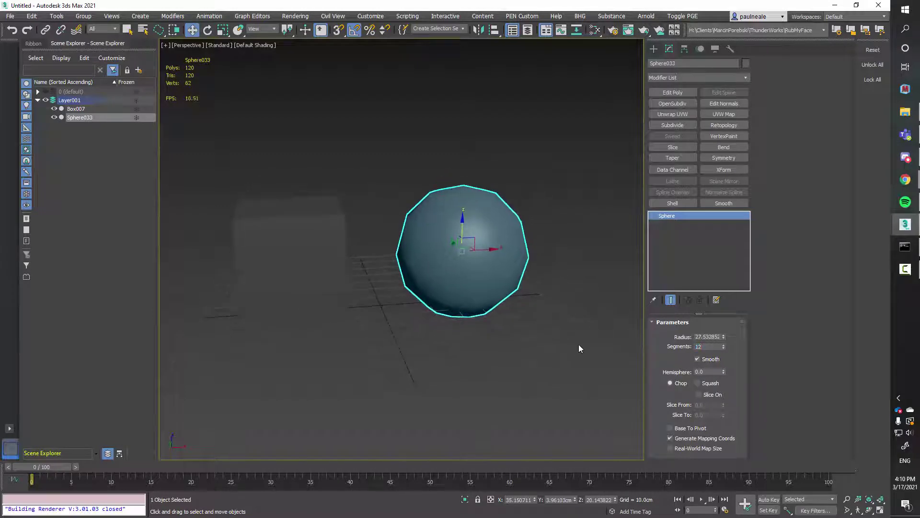
Step: Turn on edged faces in the perspective view and set the sphere's segments to 36
key(F4)
double_click(704, 346)
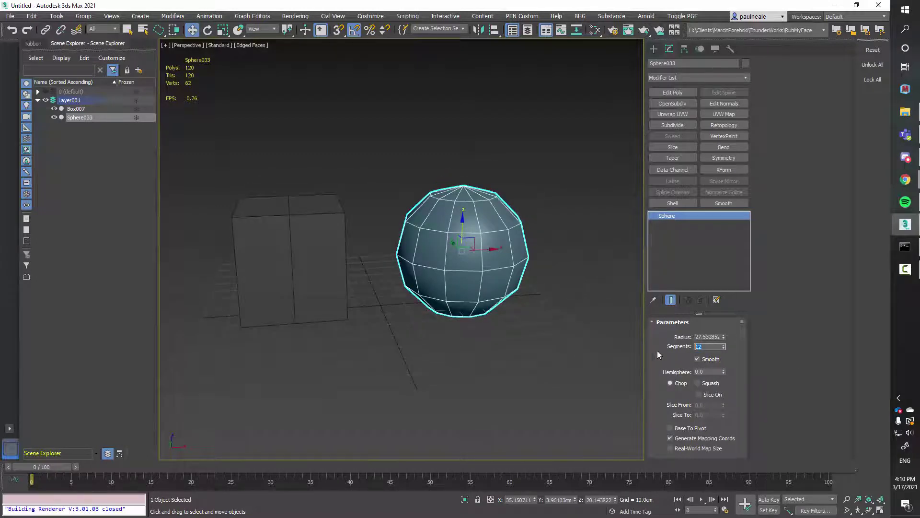
text(36)
key(Return)
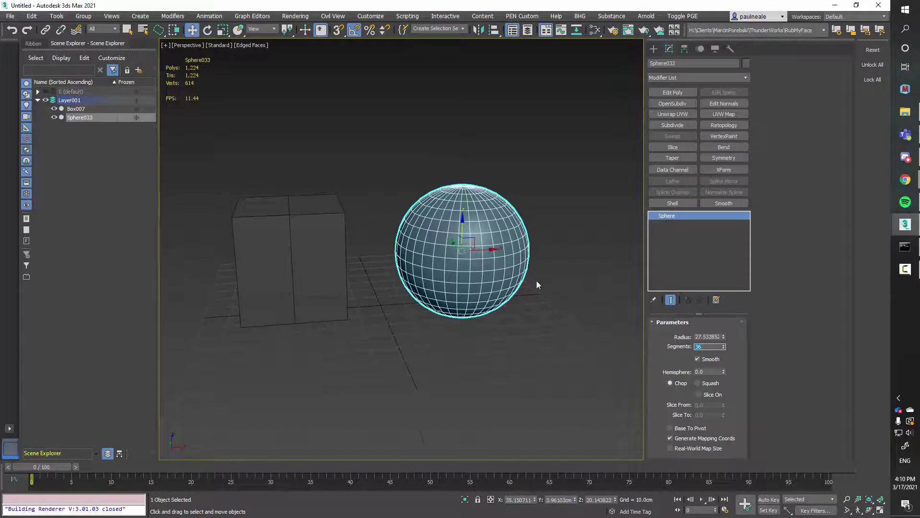
Step: Reduce the box's width segments to 1
alt+middle_drag(537, 281, 568, 302)
click(351, 281)
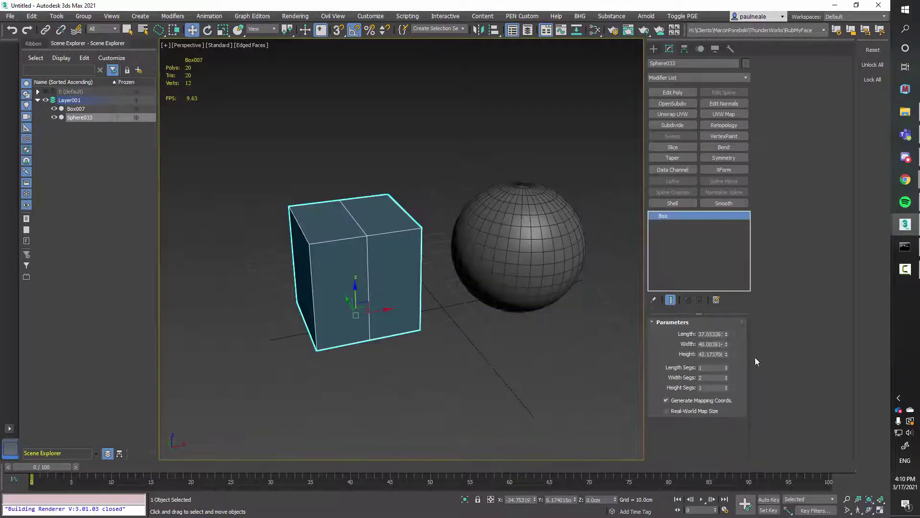
click(727, 379)
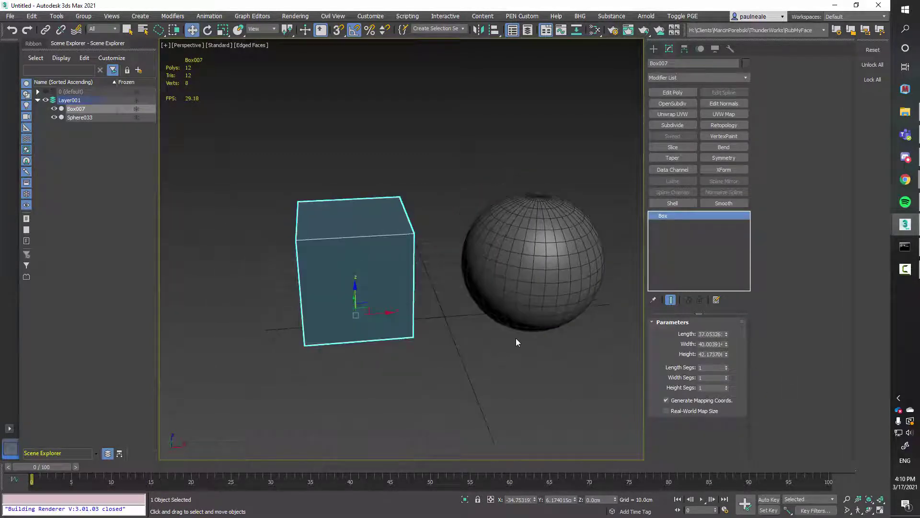
Step: Deselect the box and turn off edged faces in the perspective view
click(557, 372)
mouse_move(557, 372)
alt+middle_down()
mouse_move(538, 382)
mouse_move(559, 374)
mouse_move(565, 350)
alt+middle_up()
key(F4)
Step: Compare the shading of the box's hard edges with the smooth surface of the sphere from several angles
mouse_move(599, 155)
mouse_down()
mouse_move(323, 291)
mouse_move(331, 294)
mouse_up()
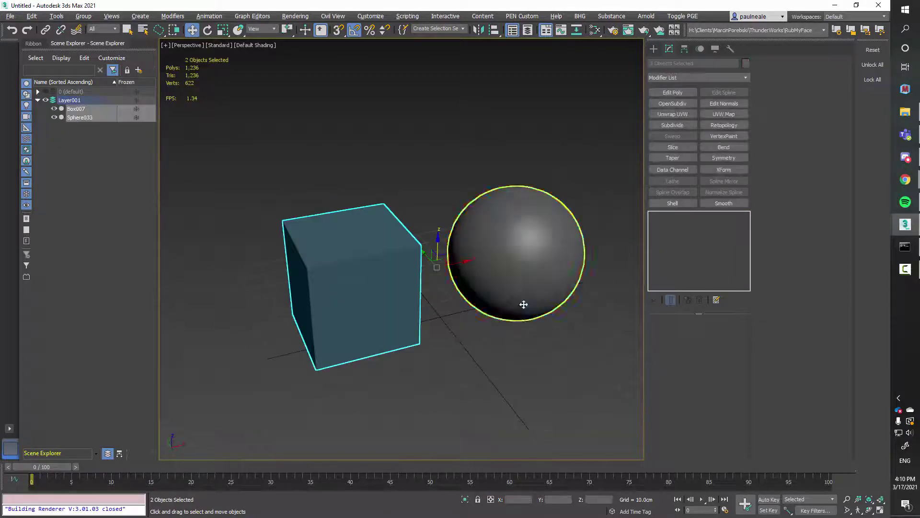
alt+middle_drag(524, 304, 517, 312)
scroll(518, 312, up, 2)
click(499, 394)
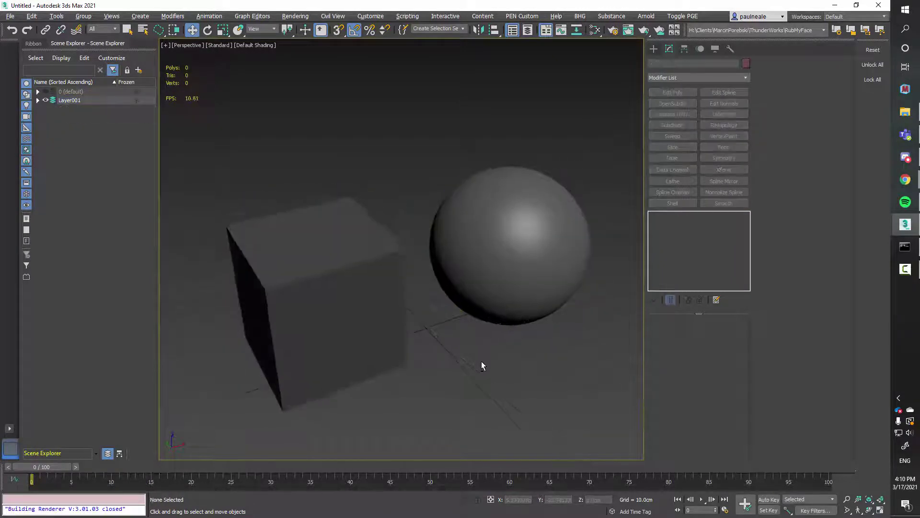
alt+middle_drag(503, 345, 483, 343)
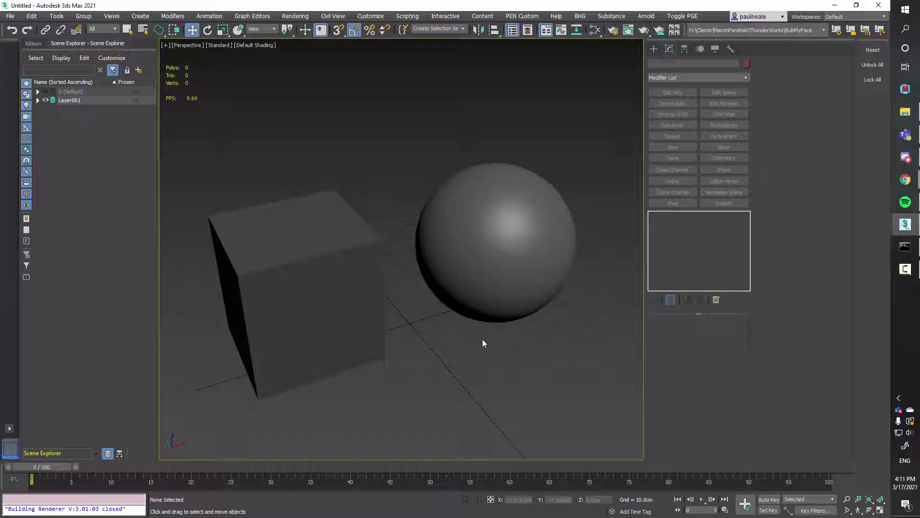
alt+middle_drag(483, 341, 400, 354)
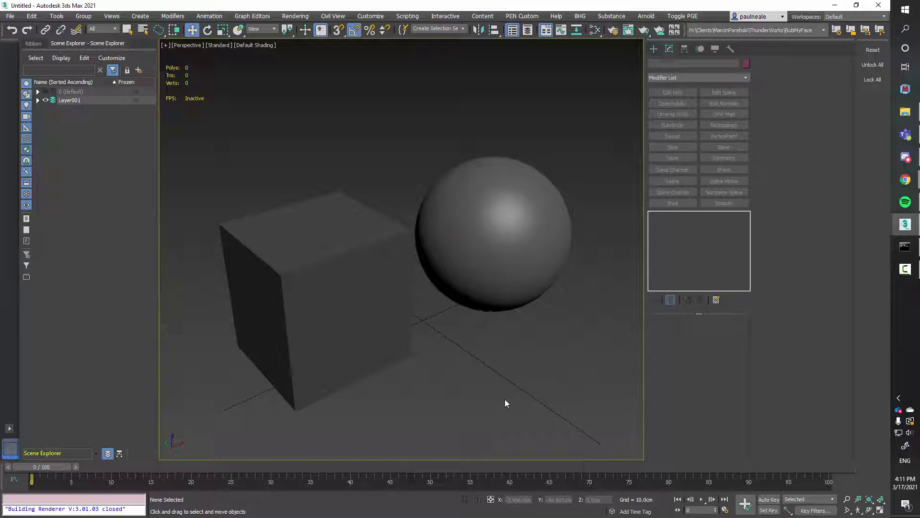
alt+middle_drag(487, 355, 389, 335)
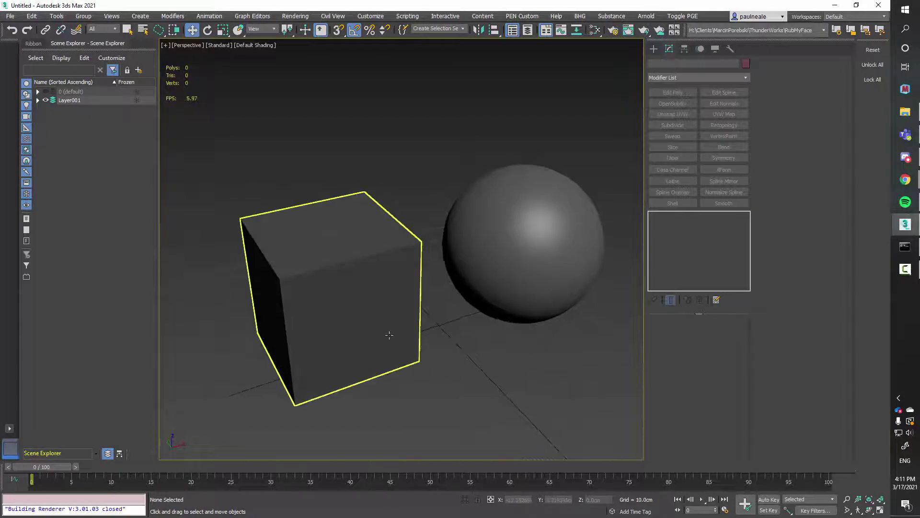
alt+middle_drag(557, 365, 553, 343)
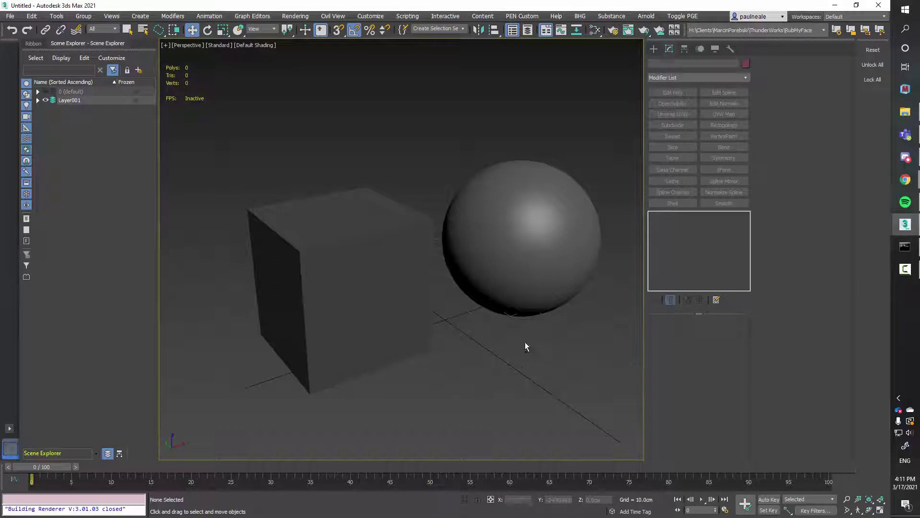
alt+middle_drag(526, 345, 512, 359)
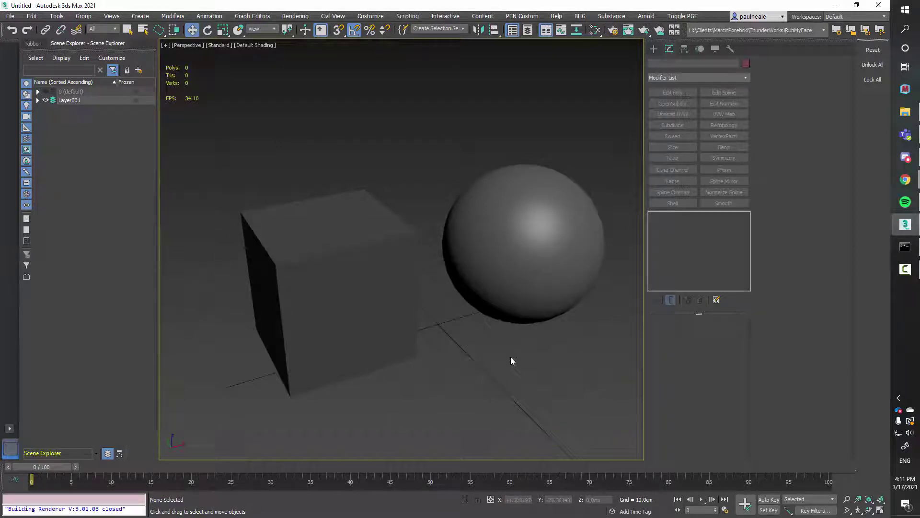
Step: Turn on edged faces and reduce the sphere's segments to 4
click(551, 310)
alt+middle_drag(552, 309, 555, 312)
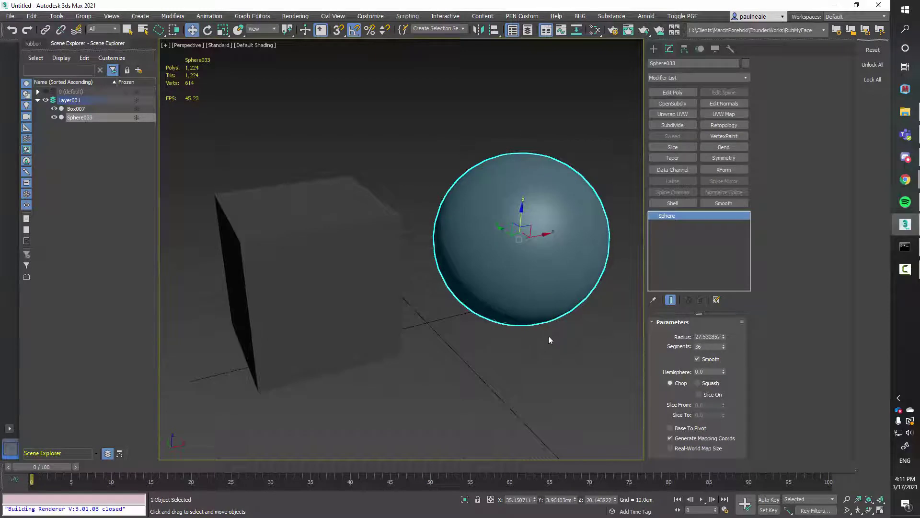
key(F4)
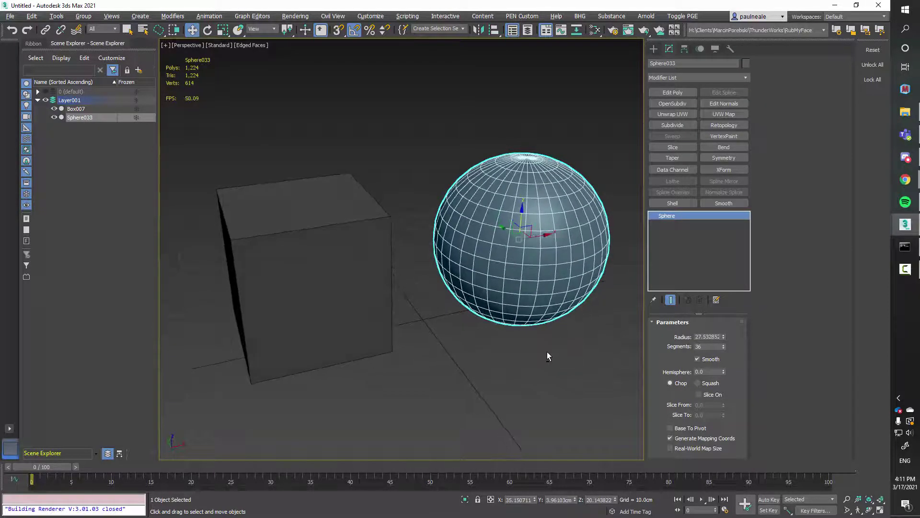
right_click(724, 347)
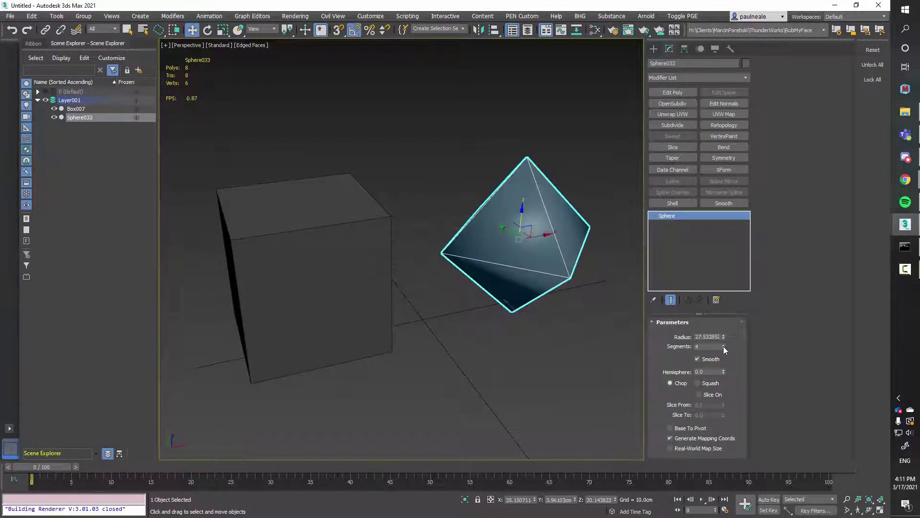
Step: Deselect the sphere, hide the edged faces and examine the shading of the low-polygon sphere next to the box
click(560, 342)
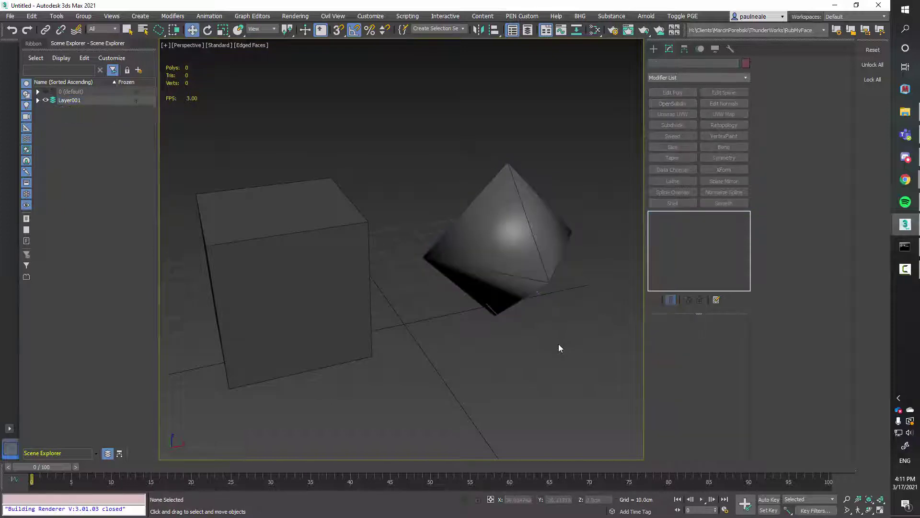
key(F4)
alt+middle_drag(560, 345, 538, 334)
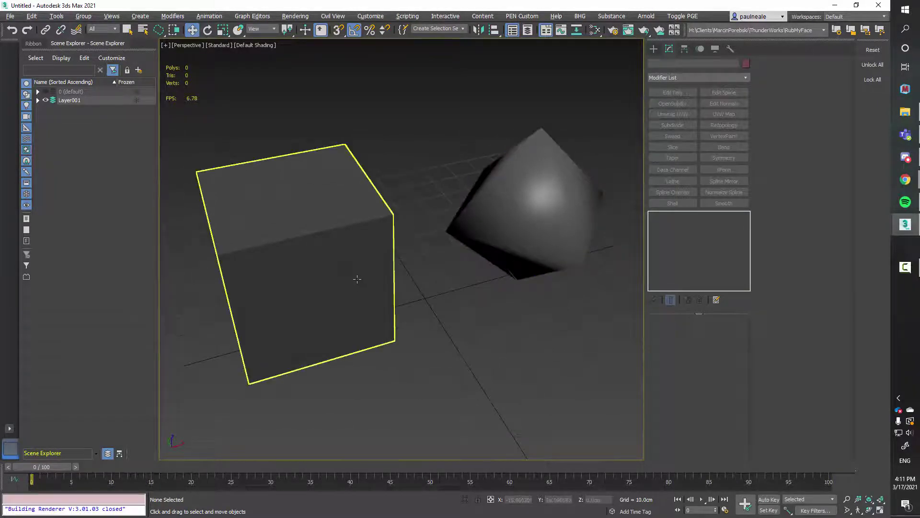
mouse_move(358, 278)
alt+middle_down()
mouse_move(319, 277)
mouse_move(317, 259)
mouse_move(364, 267)
mouse_move(345, 263)
mouse_move(341, 273)
alt+middle_up()
alt+middle_drag(447, 286, 475, 301)
Step: Set the low-polygon sphere's segments back to 36
click(540, 273)
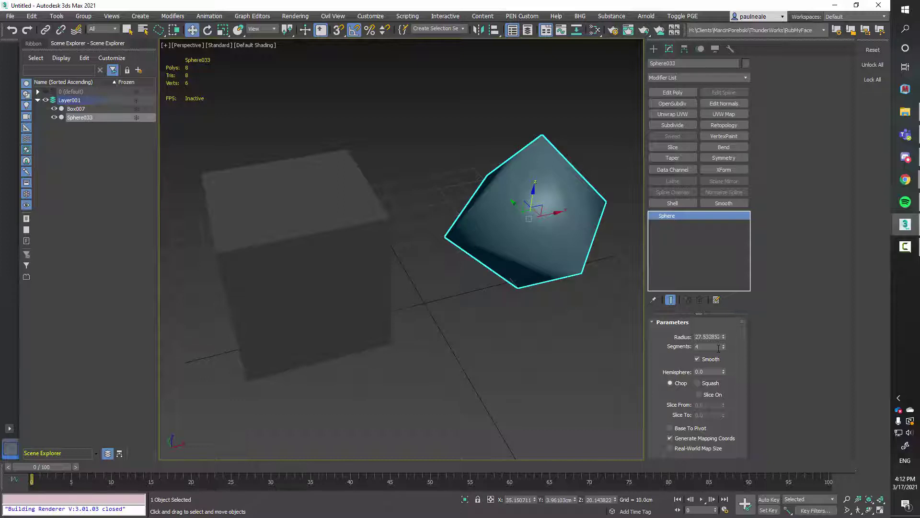
alt+middle_drag(432, 346, 446, 346)
double_click(701, 346)
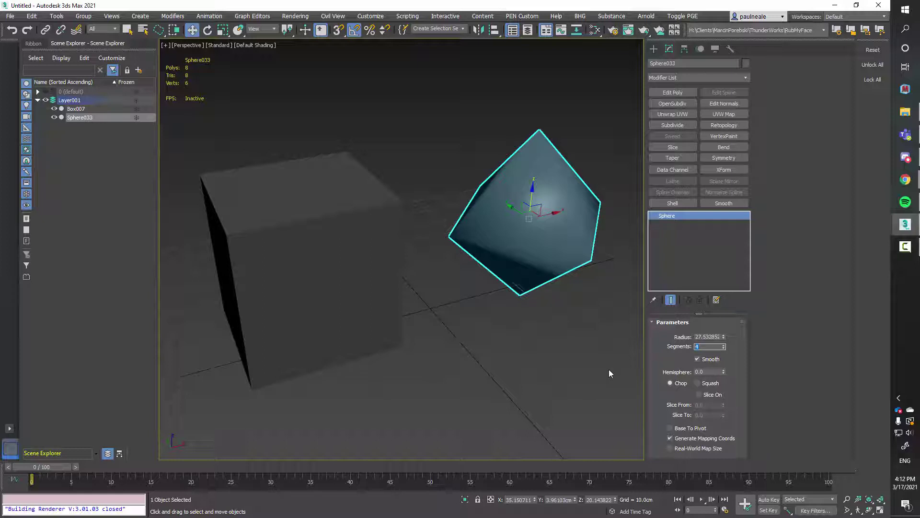
text(36)
key(Return)
Step: Add a Smooth modifier to the box and assign smoothing group 1 to its faces
scroll(606, 368, down, 2)
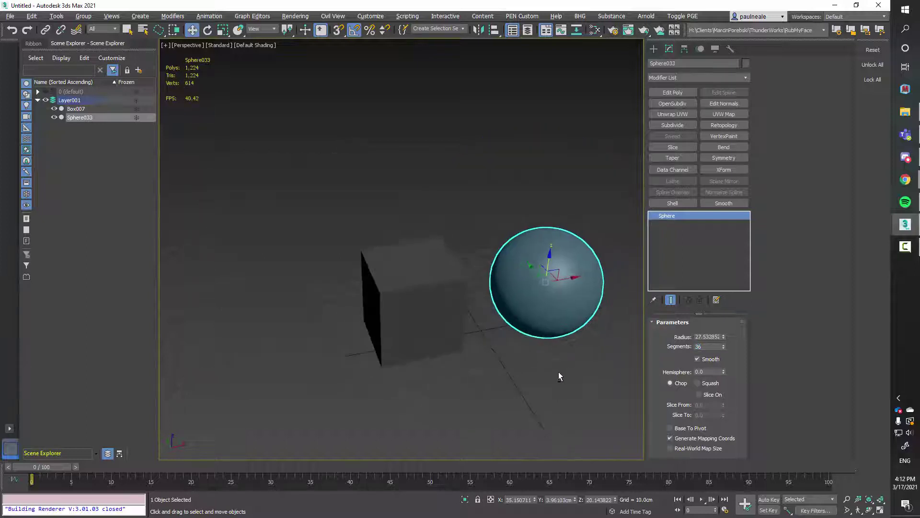
middle_drag(559, 372, 535, 339)
scroll(534, 339, up, 3)
middle_drag(489, 314, 550, 332)
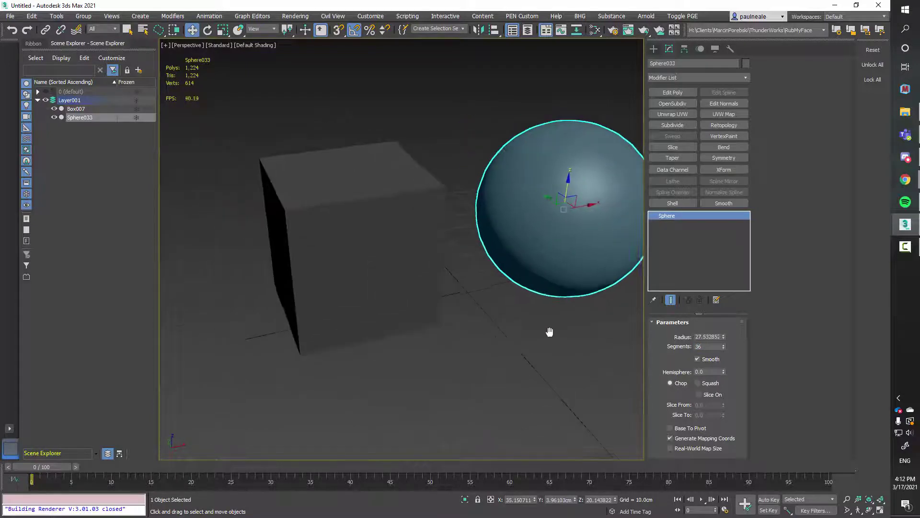
click(412, 319)
key(z)
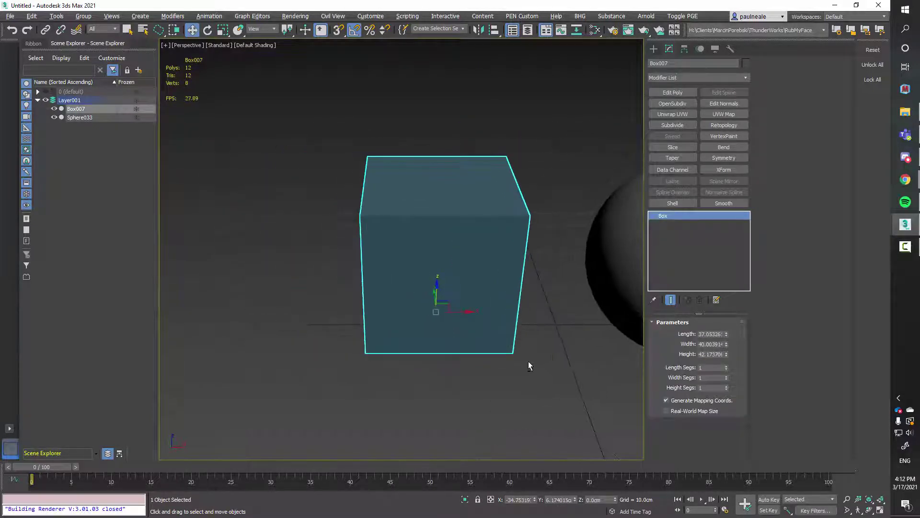
alt+middle_drag(528, 361, 570, 332)
scroll(556, 333, up, 2)
scroll(540, 333, down, 3)
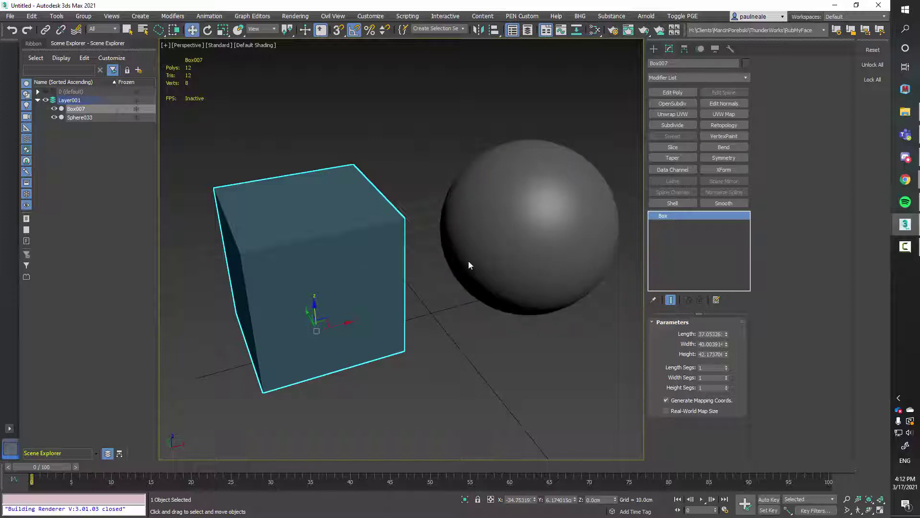
click(724, 202)
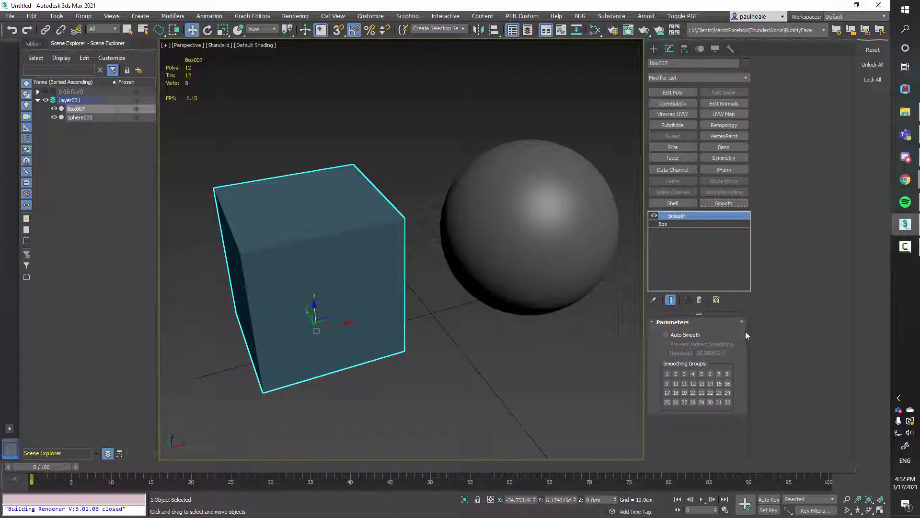
click(666, 373)
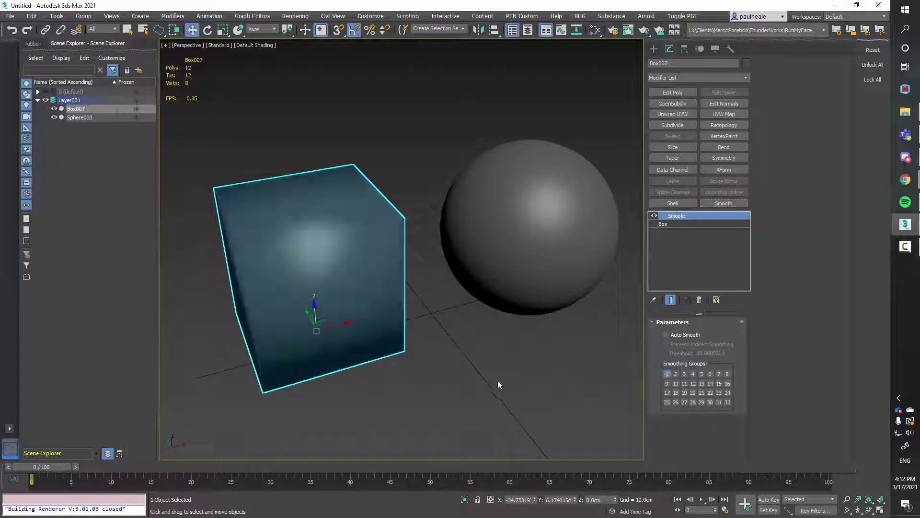
Step: Deselect the box and examine its shading with all faces in one smoothing group
click(497, 381)
alt+middle_drag(497, 383, 285, 241)
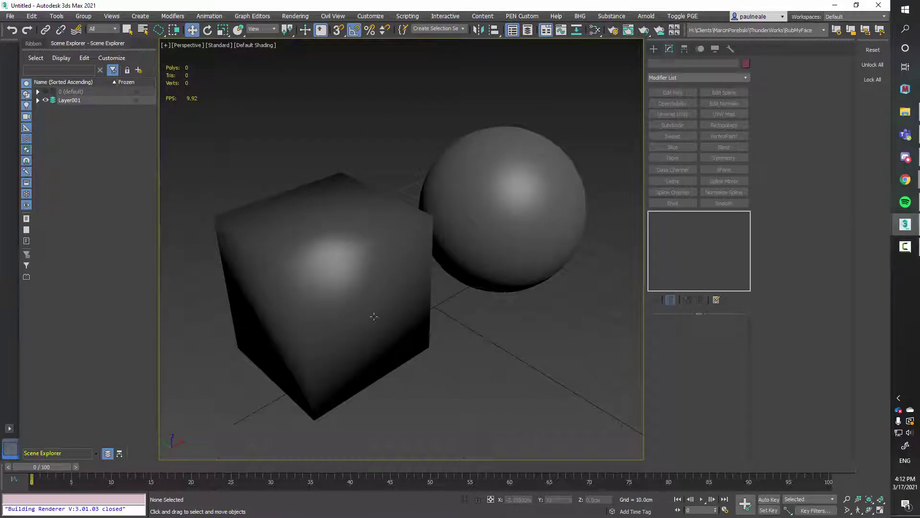
alt+middle_drag(374, 316, 416, 326)
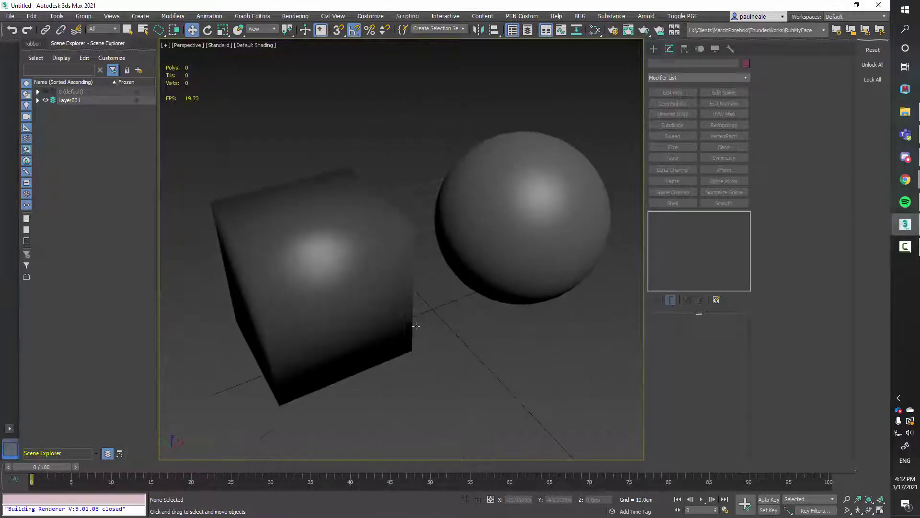
Step: Add a Smooth modifier to the sphere with no smoothing groups assigned and inspect its faceted shading
click(472, 269)
click(724, 203)
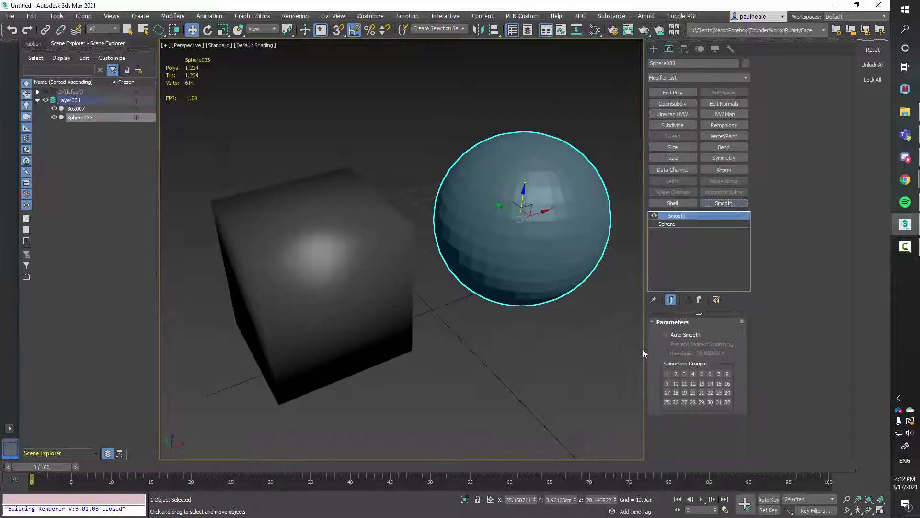
alt+middle_drag(643, 353, 582, 327)
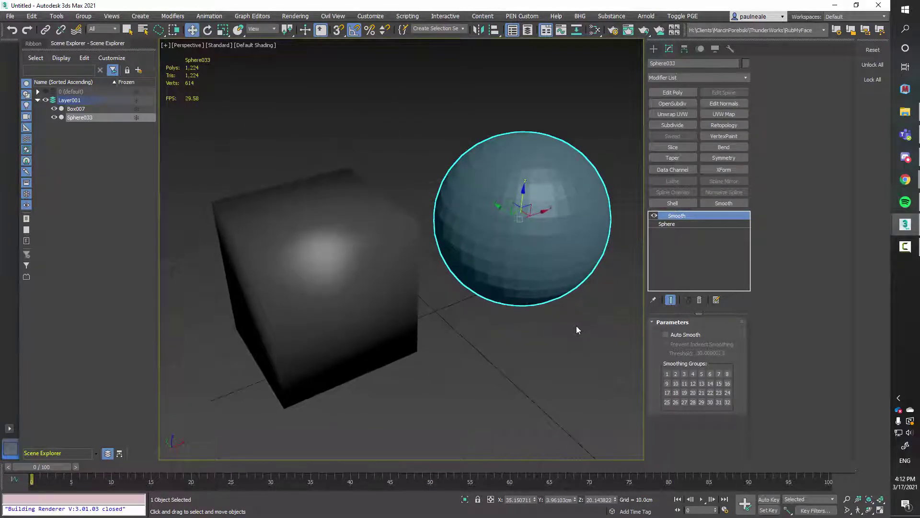
Step: Delete the Smooth modifiers from both the sphere and the box
right_click(705, 217)
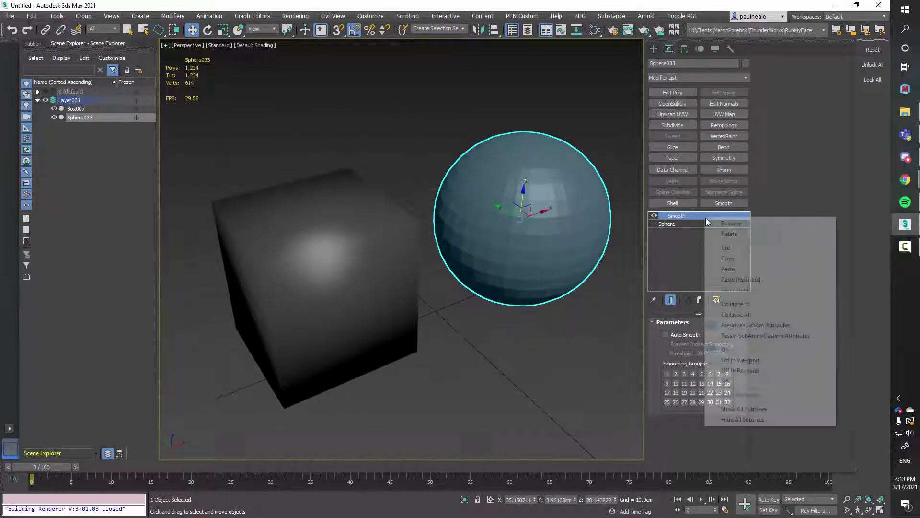
click(752, 236)
click(356, 269)
right_click(682, 218)
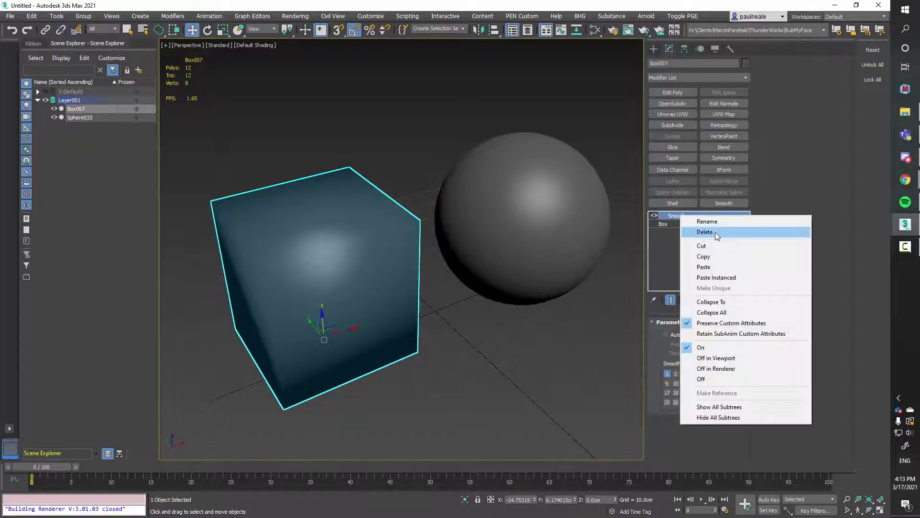
click(695, 233)
mouse_move(508, 288)
alt+middle_down()
mouse_move(513, 298)
mouse_move(518, 289)
alt+middle_up()
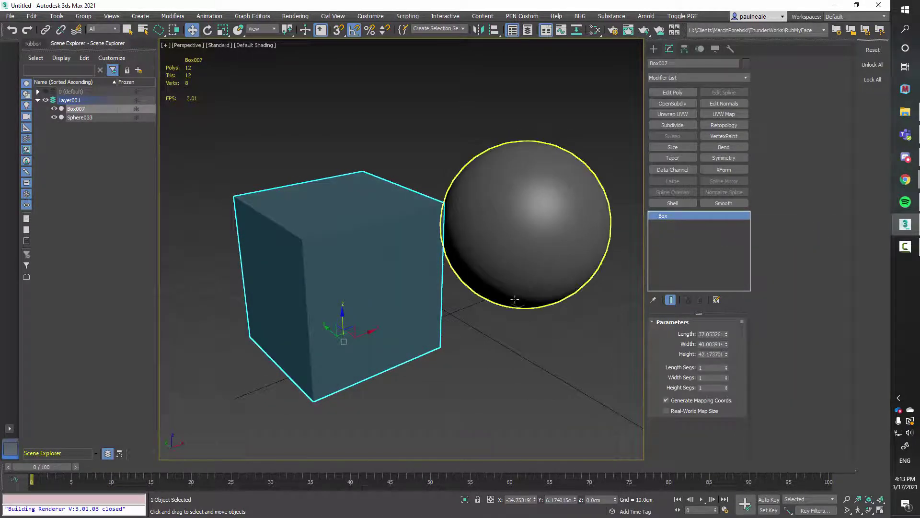
Step: Add an Edit Normals modifier to the box and view the vertex normals at its corners
text(x)
text(e)
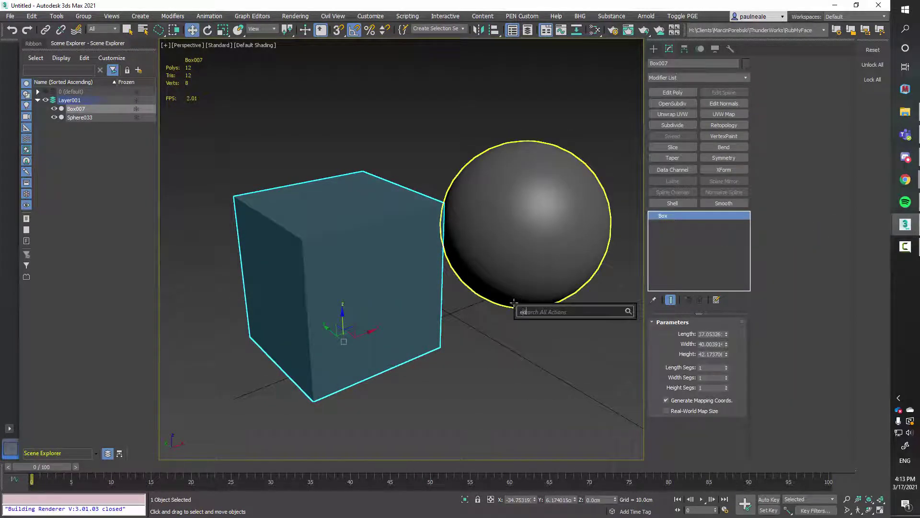
text(dit nor)
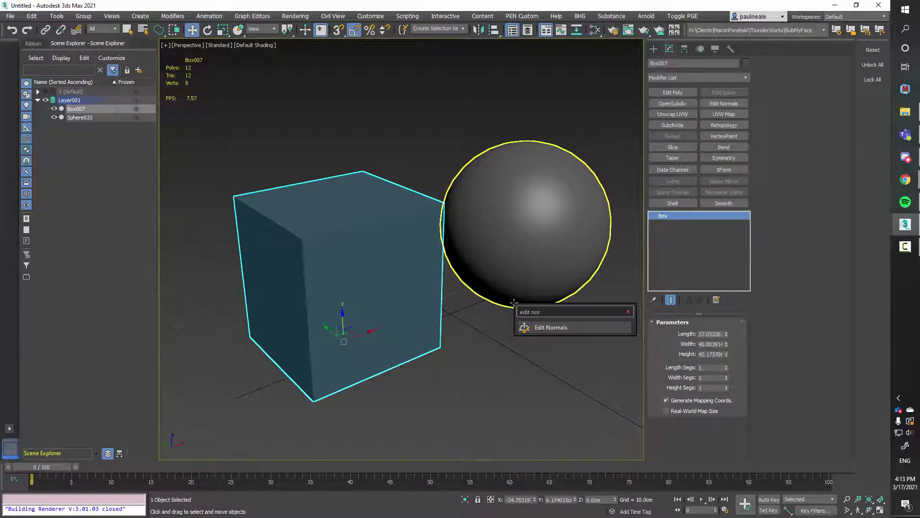
key(Return)
scroll(442, 241, up, 4)
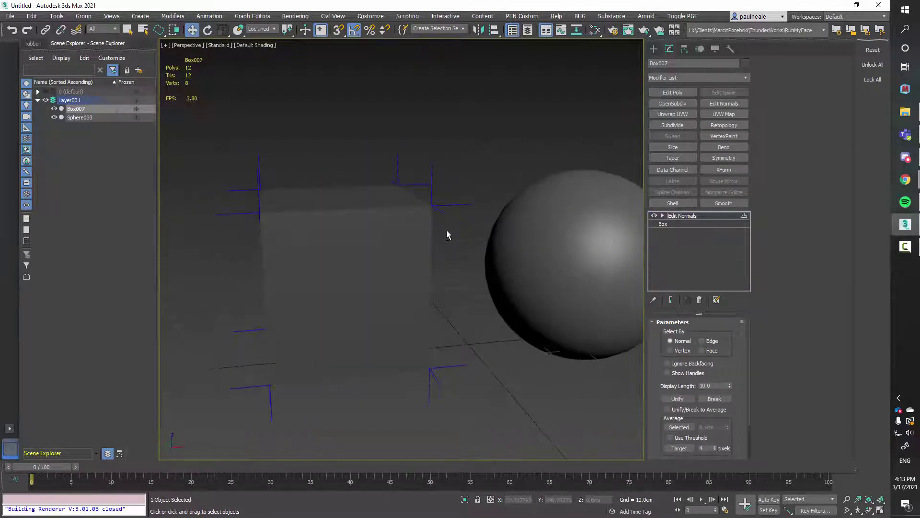
alt+middle_drag(446, 230, 430, 291)
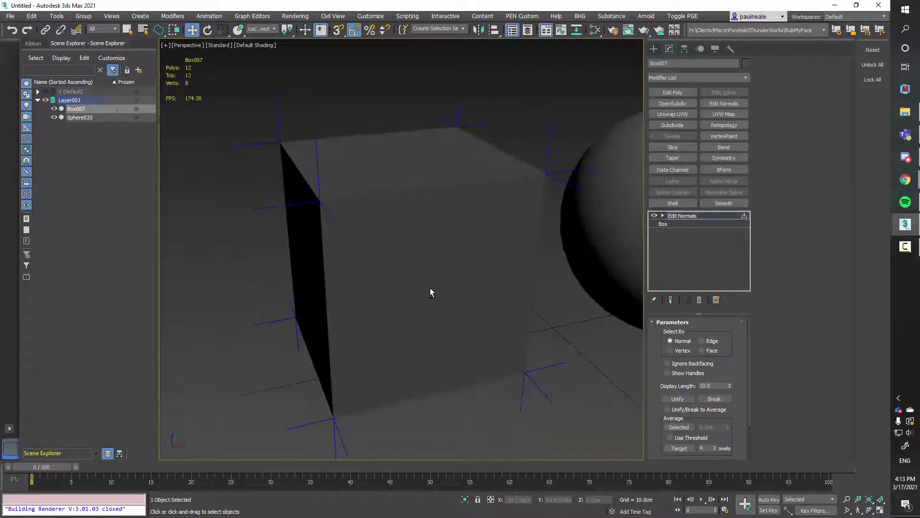
Step: Show edged faces and examine the normals at each of the box's corners
scroll(458, 237, down, 3)
key(F4)
scroll(494, 226, down, 2)
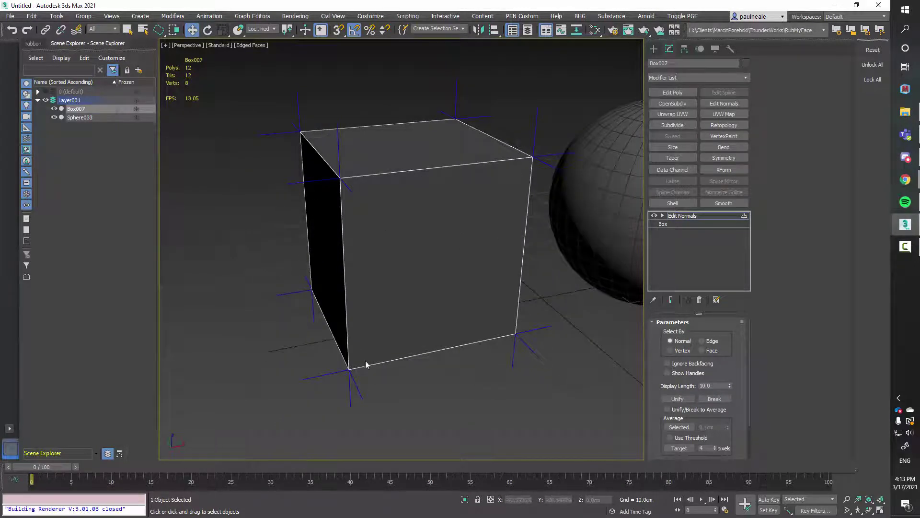
alt+middle_drag(449, 220, 459, 214)
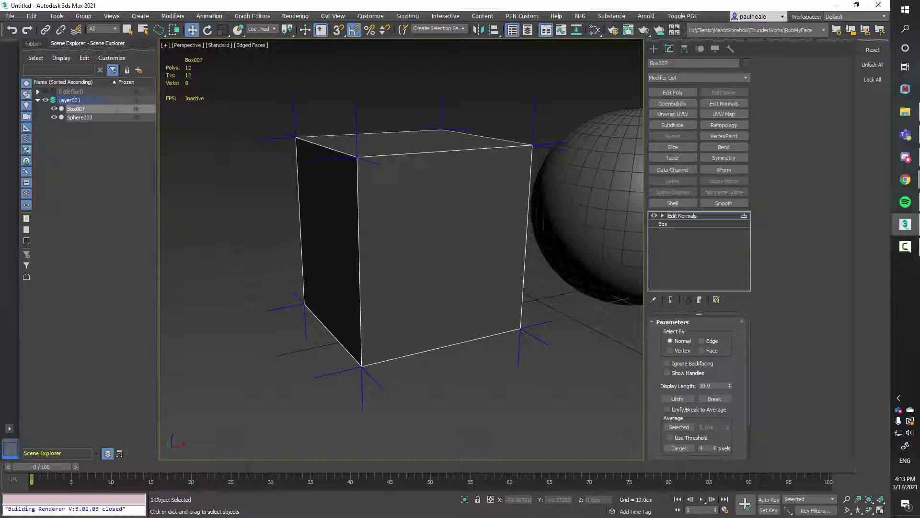
Step: Open the screen annotation tool, mark the front face's diagonal and corner vertices with their normals in red, and clear the marks
click(899, 398)
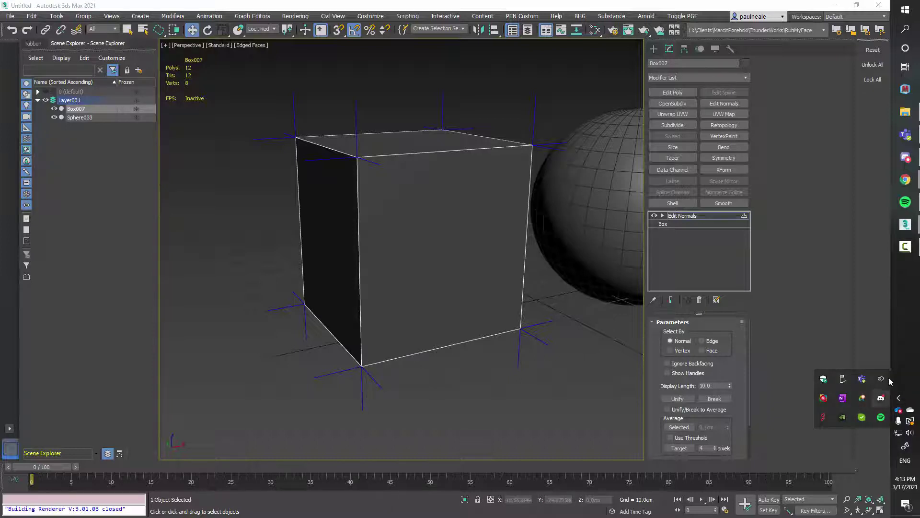
click(823, 417)
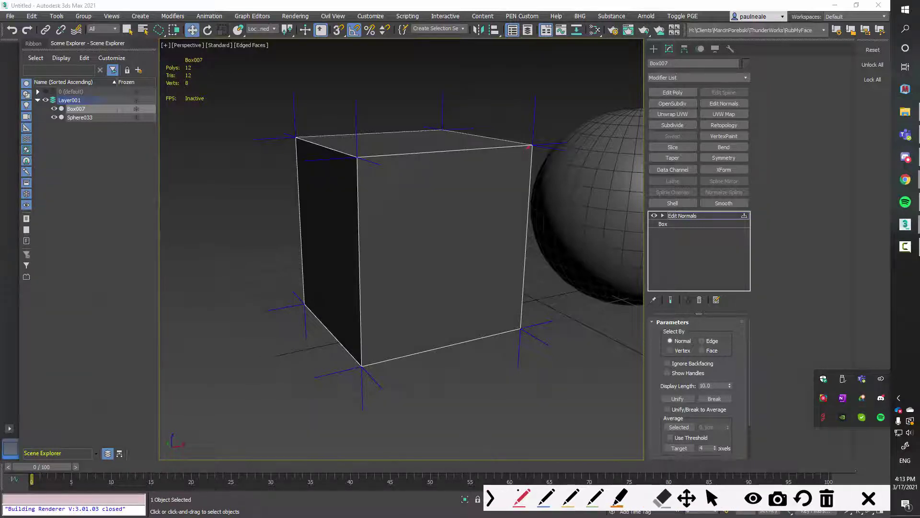
drag(528, 148, 457, 235)
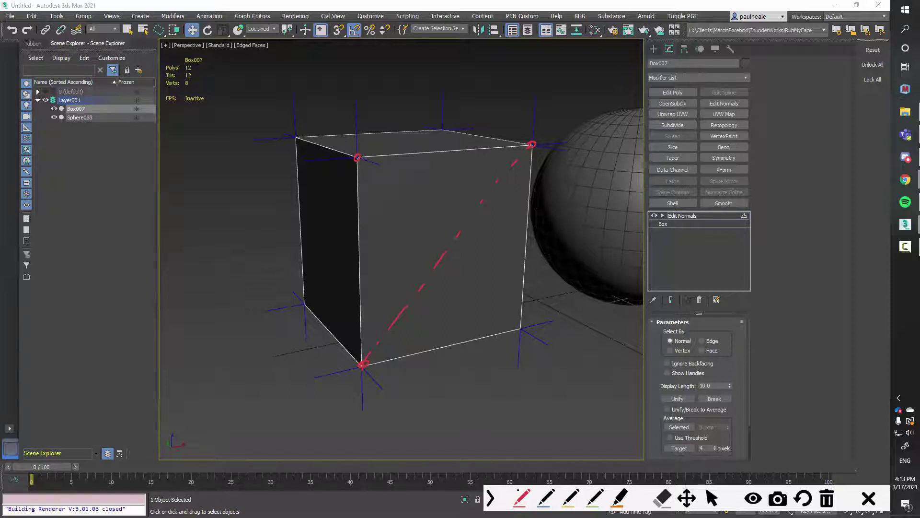
drag(359, 159, 382, 164)
drag(534, 145, 565, 152)
click(827, 499)
click(712, 498)
Step: Annotate the box's top face in red with a dashed diagonal and upward arrows along the normals at three corners
alt+middle_drag(433, 226, 441, 333)
scroll(430, 290, up, 5)
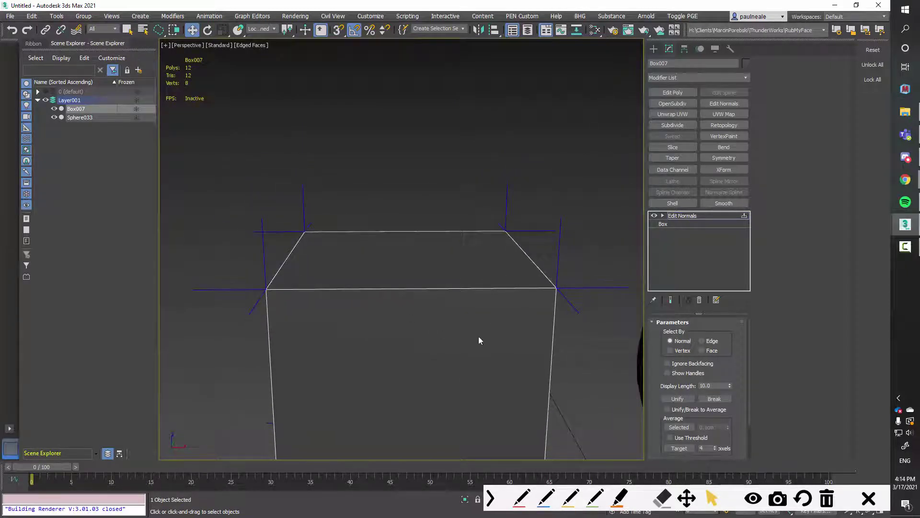
click(522, 498)
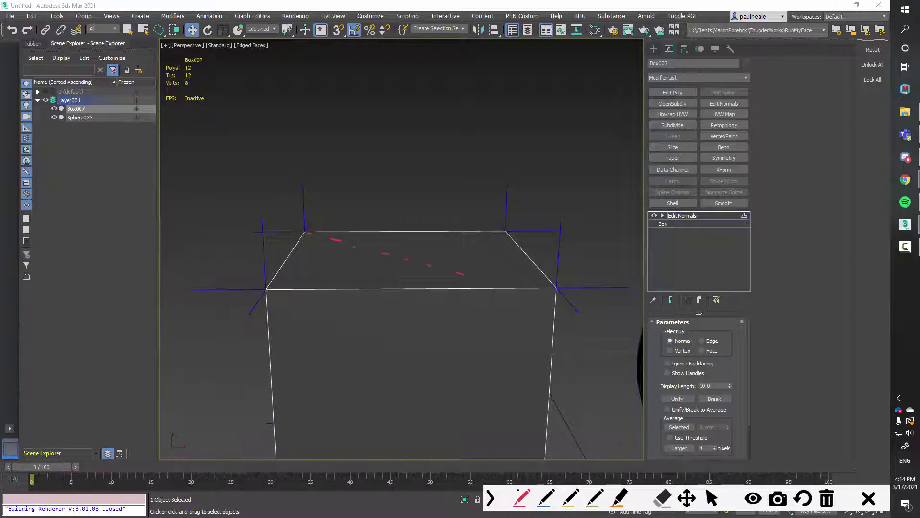
drag(462, 274, 529, 287)
mouse_move(304, 210)
mouse_down()
mouse_move(307, 230)
mouse_move(306, 214)
mouse_up()
drag(504, 215, 505, 230)
drag(556, 286, 556, 271)
drag(553, 275, 560, 275)
Step: Draw a yellow dashed light ray bouncing off a point on the top face, with an upward normal arrow at that point
click(570, 499)
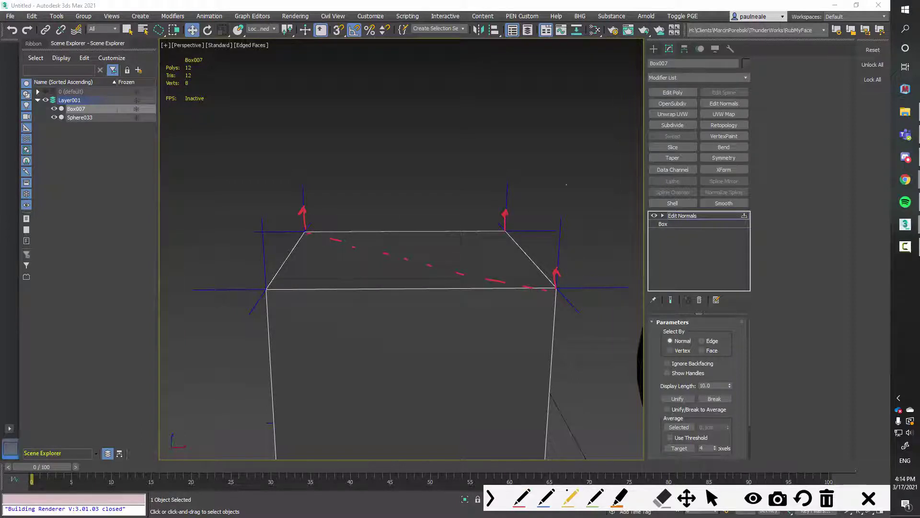
drag(605, 90, 569, 129)
mouse_move(610, 86)
mouse_down()
mouse_move(578, 105)
mouse_move(597, 111)
mouse_up()
drag(562, 142, 554, 149)
drag(532, 171, 496, 207)
drag(478, 222, 471, 229)
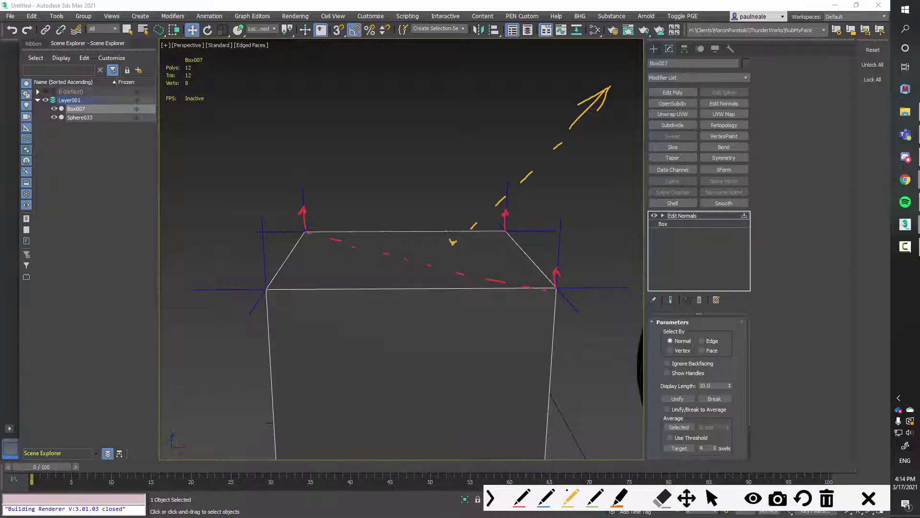
drag(410, 166, 386, 130)
drag(383, 126, 377, 113)
drag(453, 242, 453, 244)
mouse_move(454, 241)
mouse_down()
mouse_move(455, 214)
mouse_move(458, 224)
mouse_up()
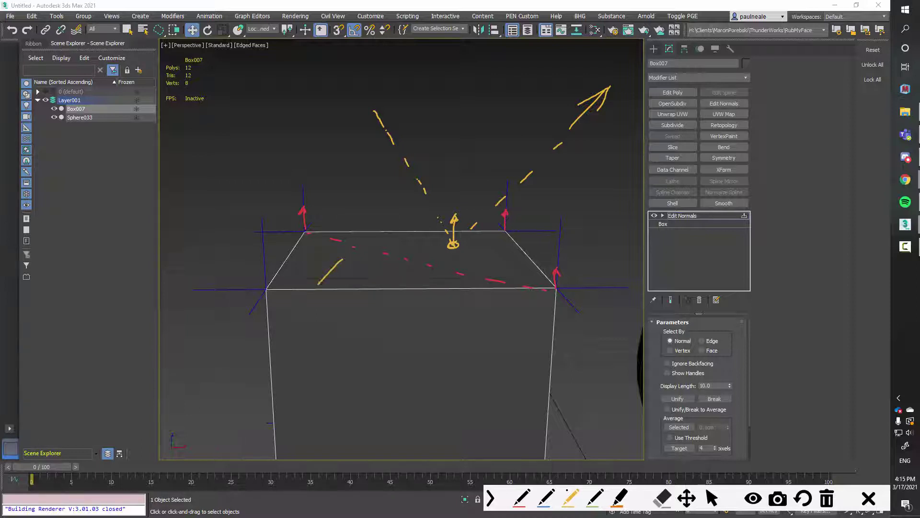
Step: Sketch a second yellow ray bounce near the top face's front edge and mark the forward-pointing normals at the front corners
mouse_move(298, 263)
mouse_down()
mouse_move(343, 260)
mouse_move(304, 265)
mouse_up()
drag(352, 280, 320, 293)
drag(264, 292, 251, 313)
drag(555, 289, 572, 303)
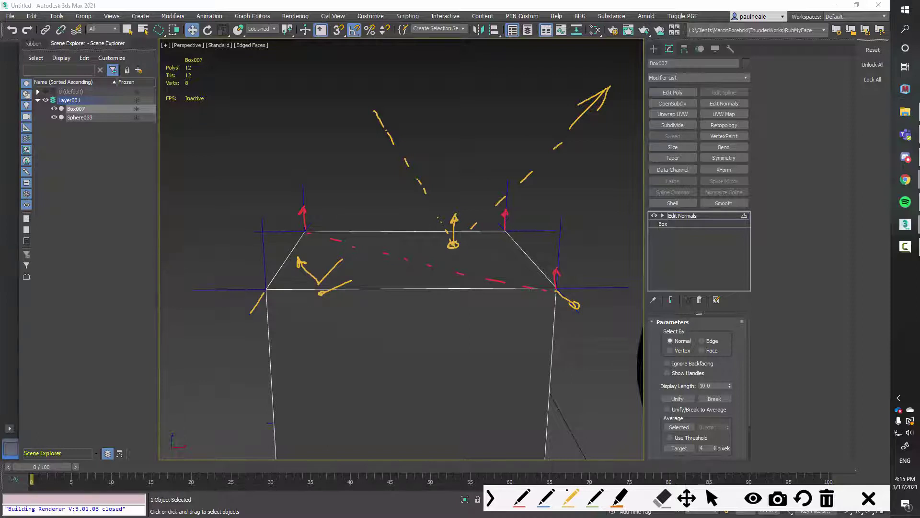
drag(556, 290, 360, 441)
drag(321, 293, 301, 301)
click(712, 498)
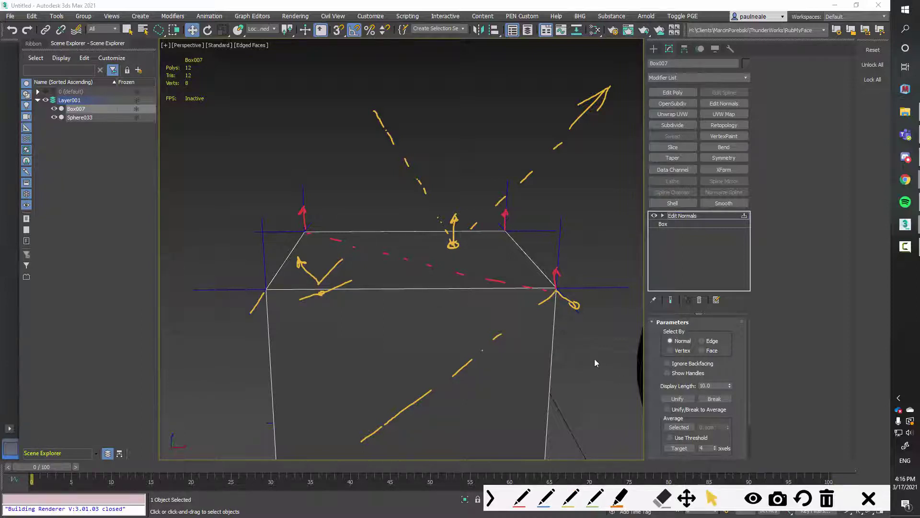
Step: Turn off edged faces in the viewport and clear all annotations
middle_drag(596, 352, 602, 355)
key(F4)
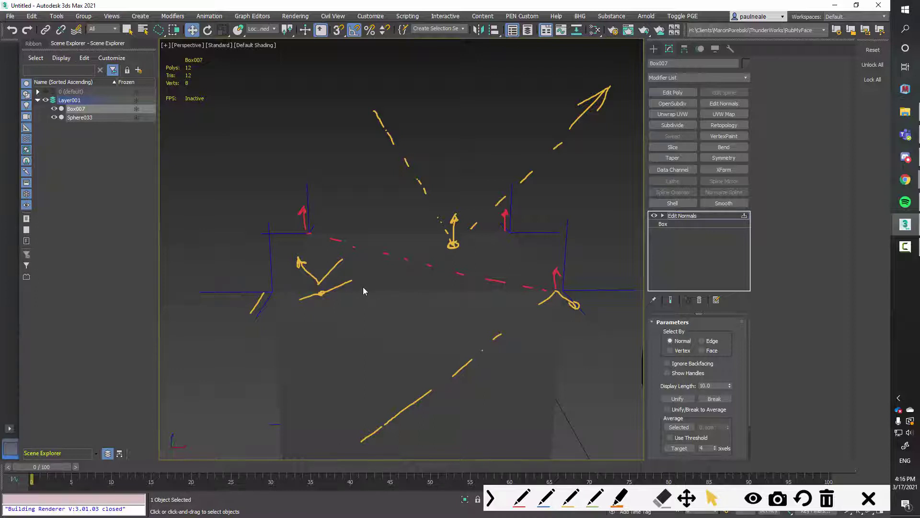
mouse_move(363, 293)
alt+middle_down()
mouse_move(463, 338)
mouse_move(461, 281)
mouse_move(468, 302)
mouse_move(445, 291)
mouse_move(492, 293)
mouse_move(463, 266)
mouse_move(482, 277)
mouse_move(470, 288)
alt+middle_up()
click(827, 499)
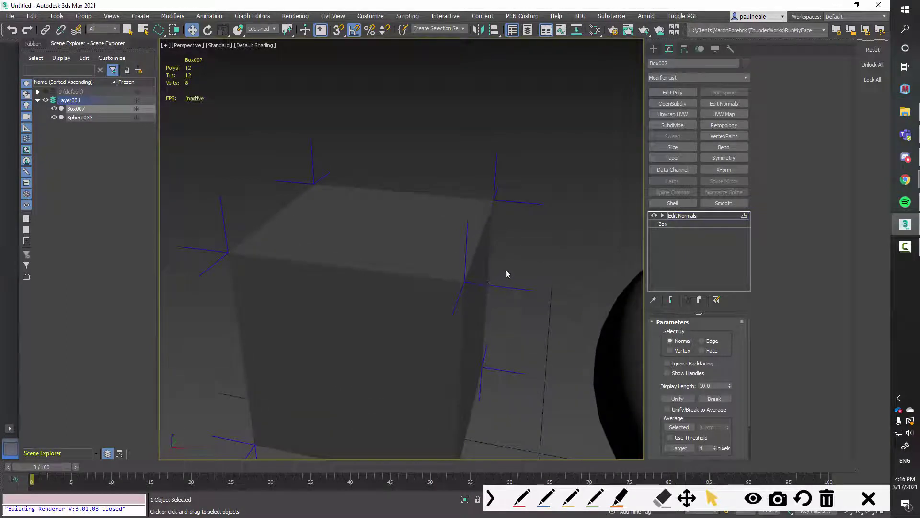
Step: Select the three normals at the top face's near right corner, unify them, and inspect the shading
drag(507, 267, 450, 290)
alt+middle_drag(511, 306, 507, 308)
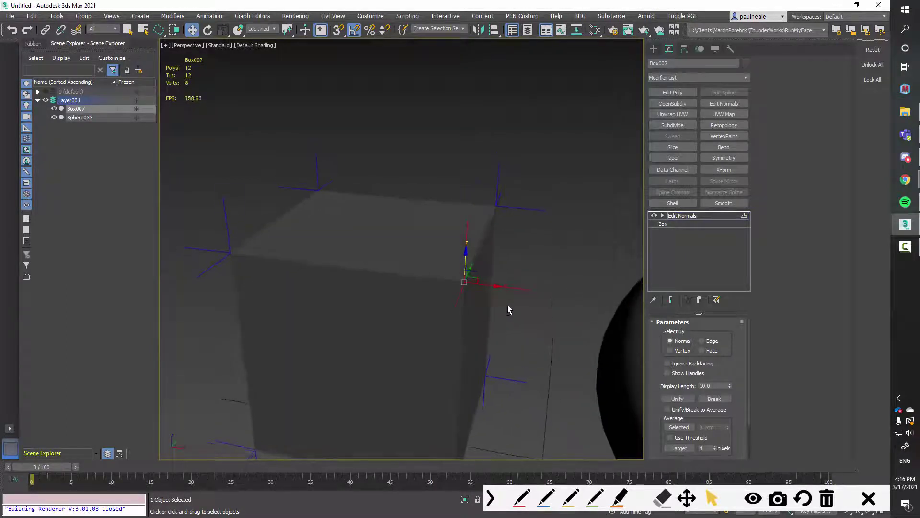
scroll(660, 378, down, 1)
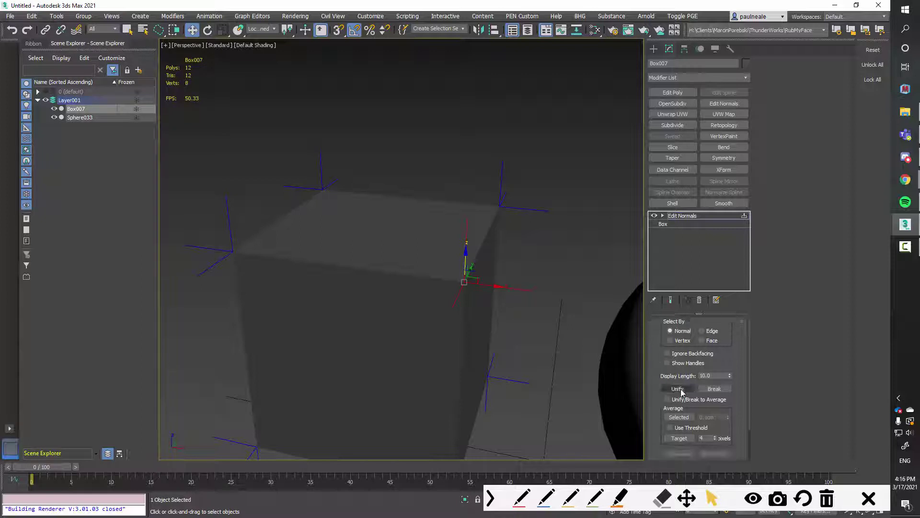
click(678, 388)
alt+middle_drag(557, 297, 520, 338)
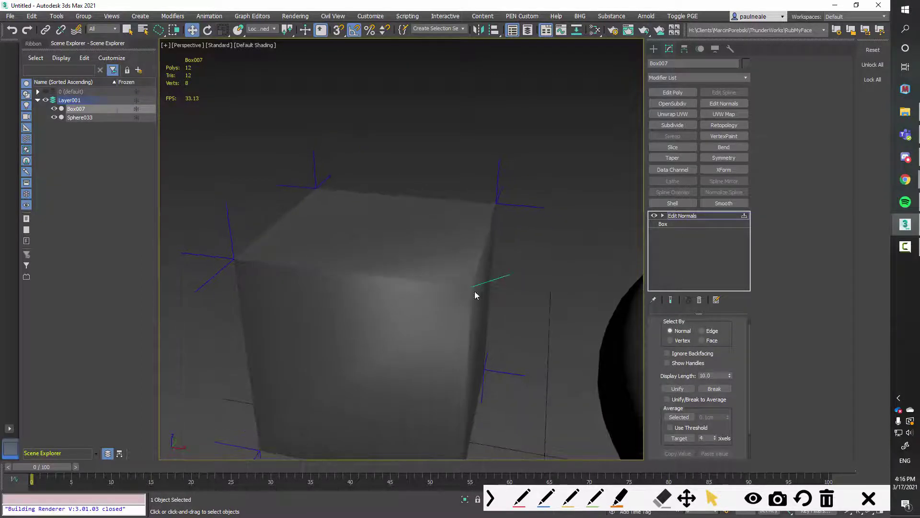
alt+middle_drag(504, 298, 468, 290)
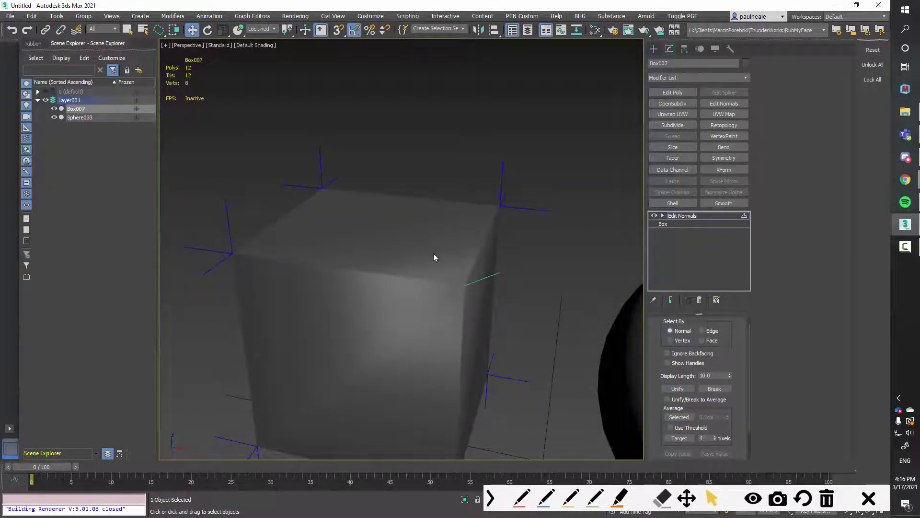
alt+middle_drag(474, 324, 498, 309)
Step: Unify the three normals at the top face's near left corner and inspect the shading between both corners
alt+middle_drag(481, 296, 253, 300)
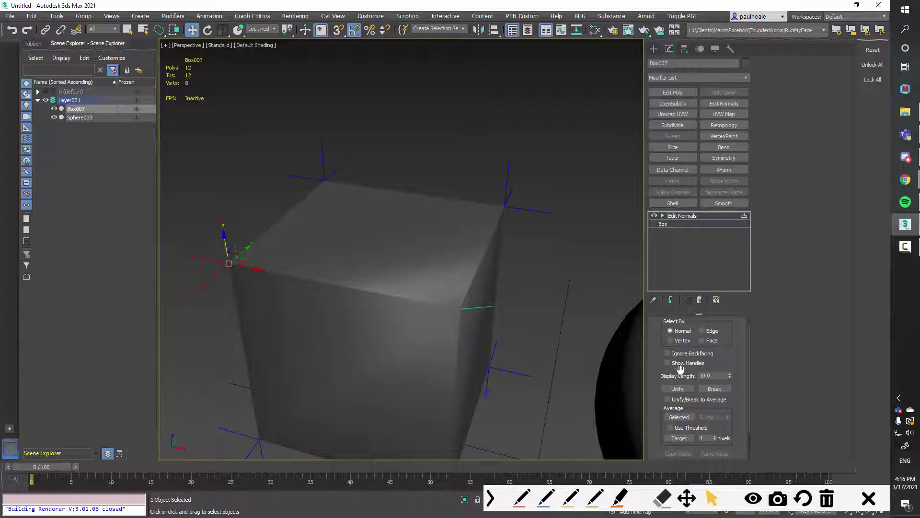
click(677, 389)
mouse_move(390, 337)
alt+middle_down()
mouse_move(380, 344)
mouse_move(369, 285)
alt+middle_up()
alt+middle_drag(399, 320, 470, 320)
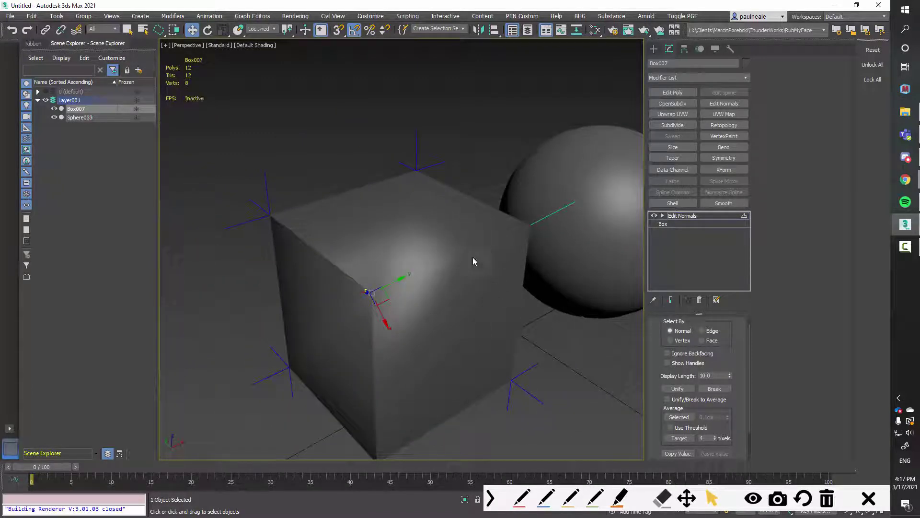
mouse_move(473, 257)
alt+middle_down()
mouse_move(369, 265)
mouse_move(463, 264)
alt+middle_up()
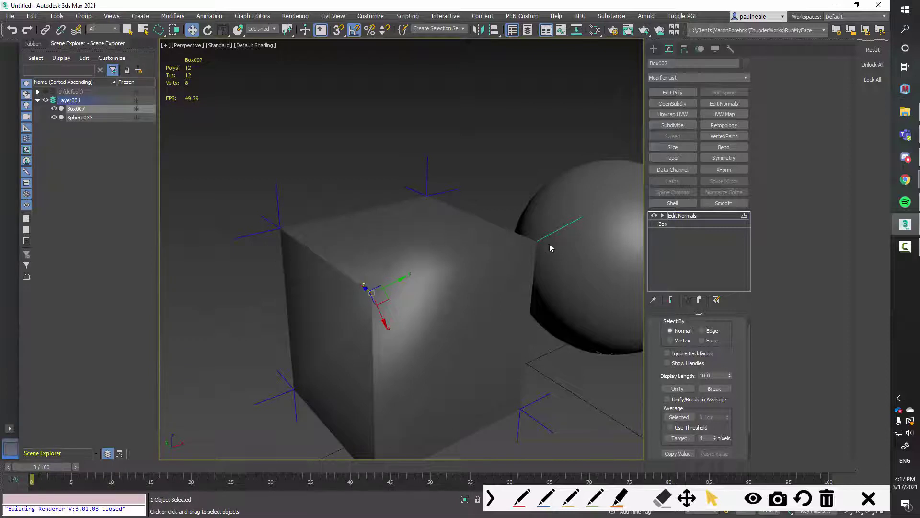
mouse_move(416, 267)
middle_down()
mouse_move(434, 292)
mouse_move(439, 283)
mouse_move(424, 282)
middle_up()
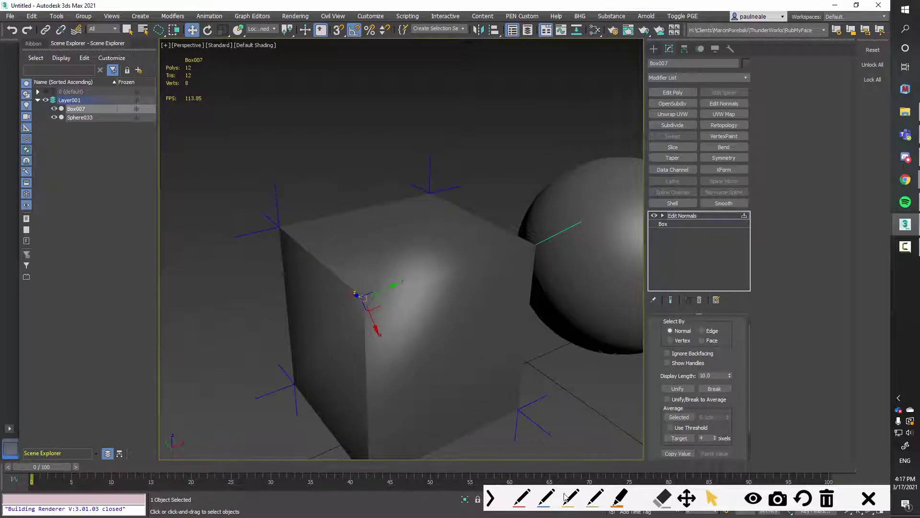
Step: Annotate the top face with a red dashed diagonal, yellow corner normals, and yellow light rays bouncing across the surface
click(522, 498)
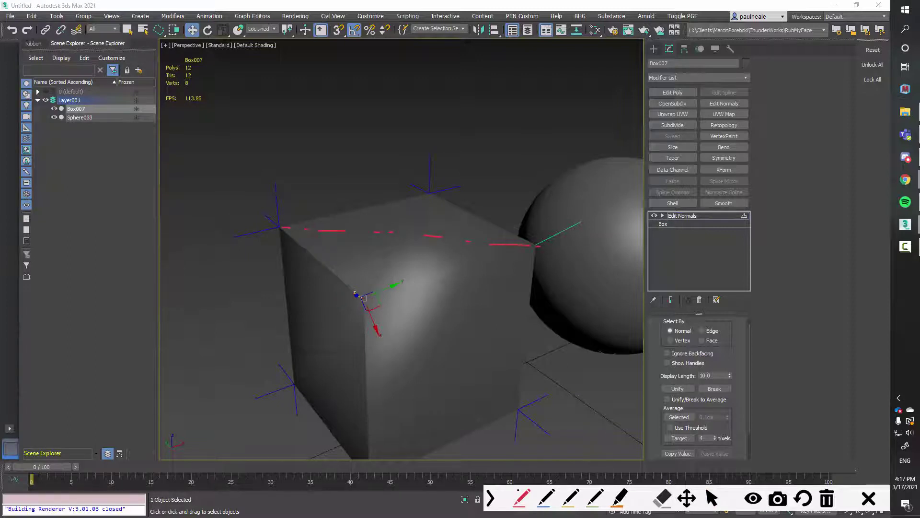
click(570, 498)
drag(319, 170, 360, 247)
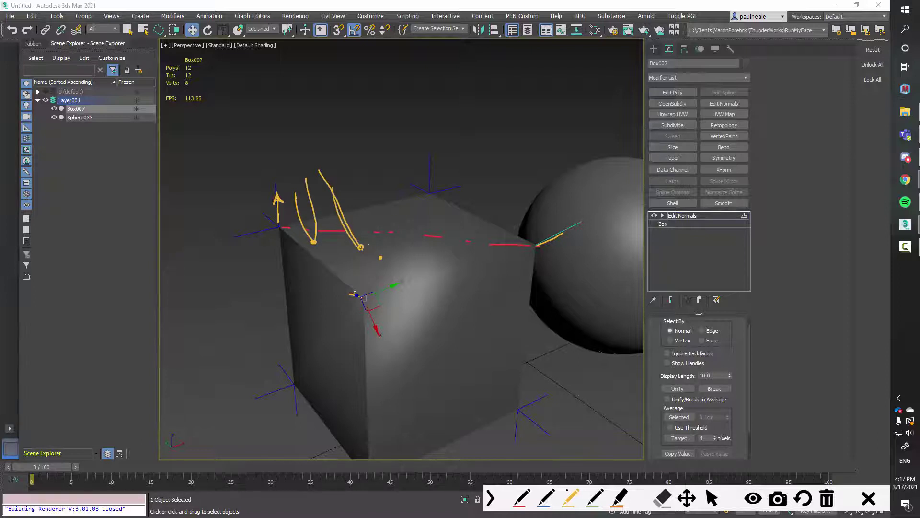
mouse_move(362, 247)
mouse_down()
mouse_move(418, 201)
mouse_move(562, 233)
mouse_up()
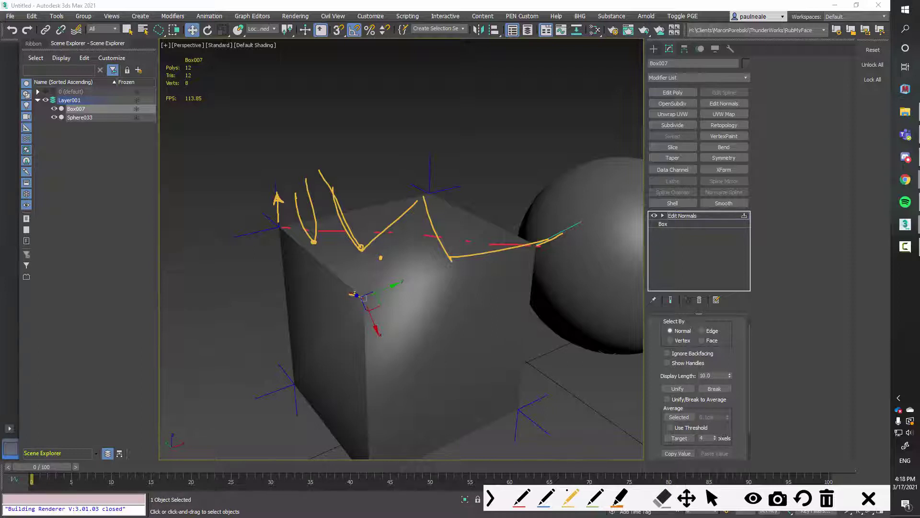
Step: Clear the annotations, select all the normals on the box and unify them
click(827, 501)
click(712, 499)
middle_drag(499, 369, 436, 299)
drag(380, 149, 383, 152)
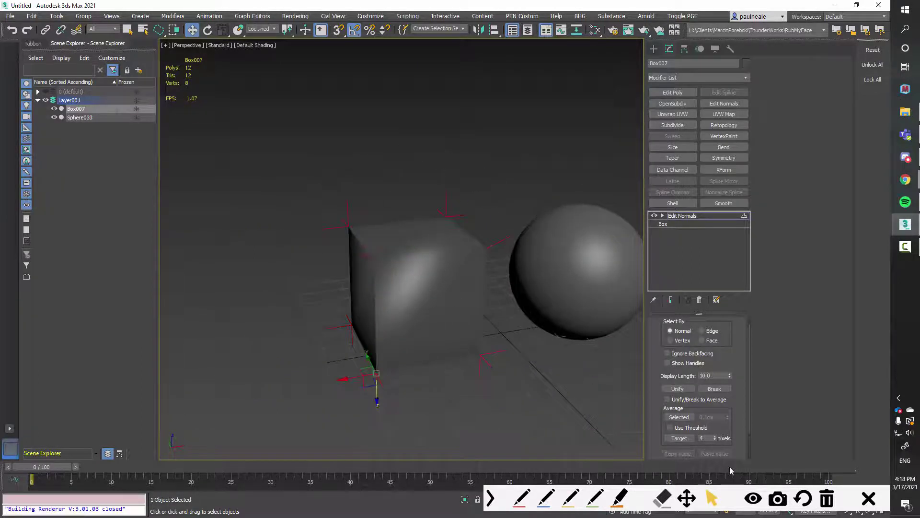
alt+middle_drag(625, 398, 514, 339)
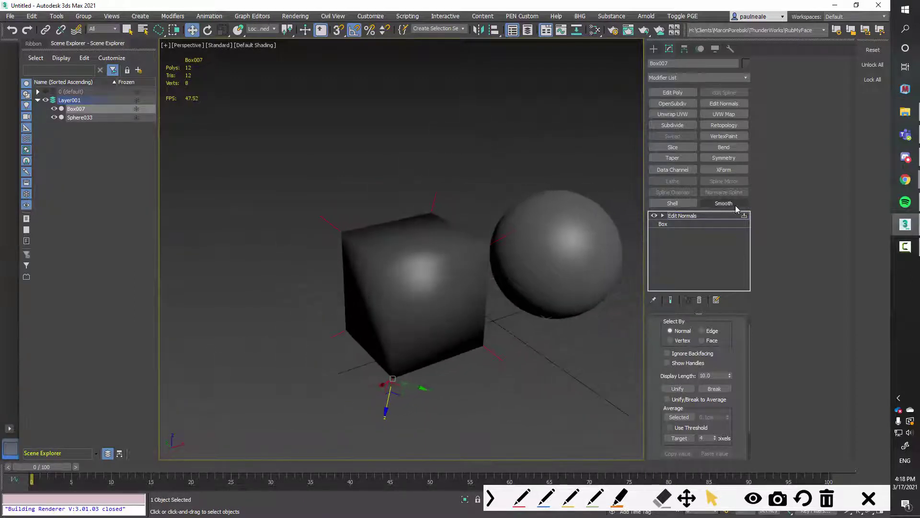
Step: Compare the box's shading with the sphere's, exit the box's Normal sub-object level and select the sphere
scroll(509, 286, up, 3)
alt+middle_drag(460, 333, 423, 317)
scroll(450, 288, up, 3)
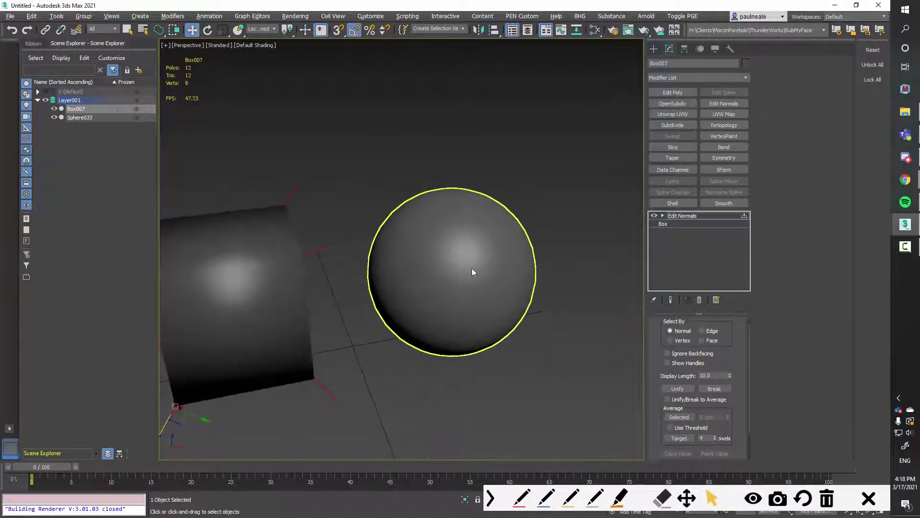
alt+middle_drag(484, 257, 509, 277)
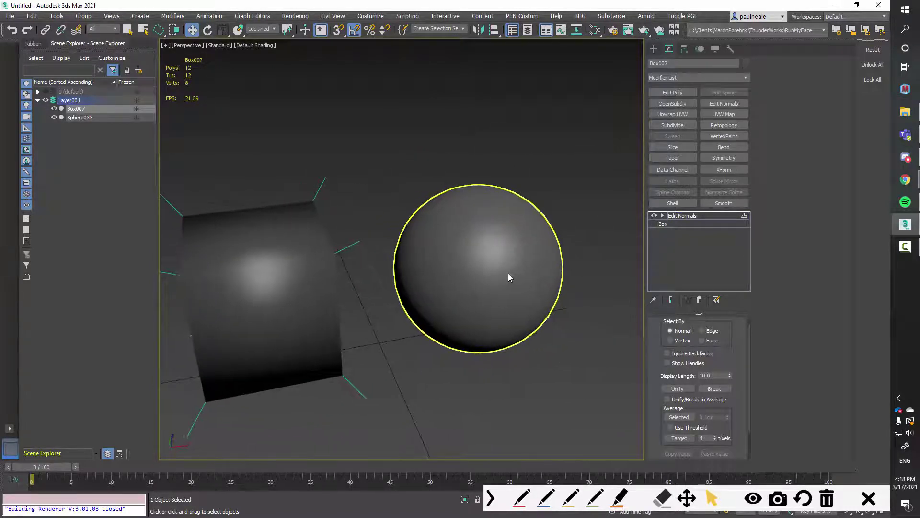
key(1)
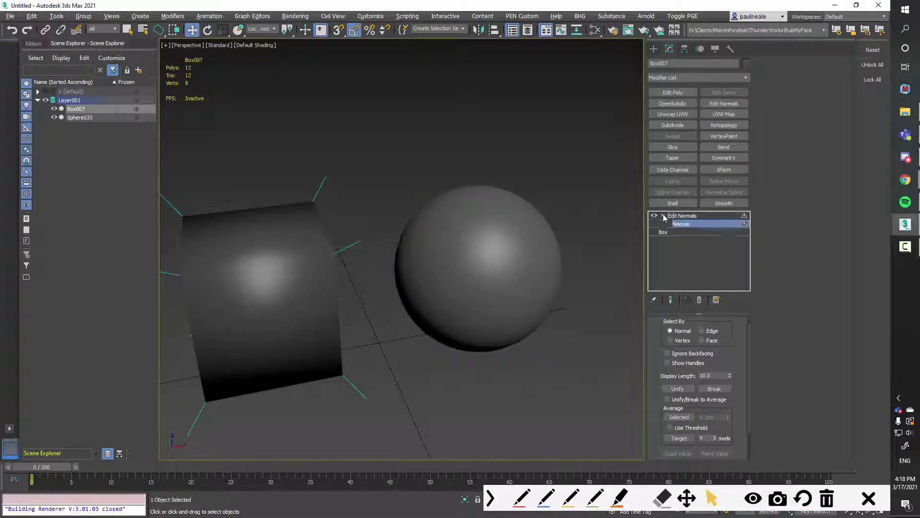
key(1)
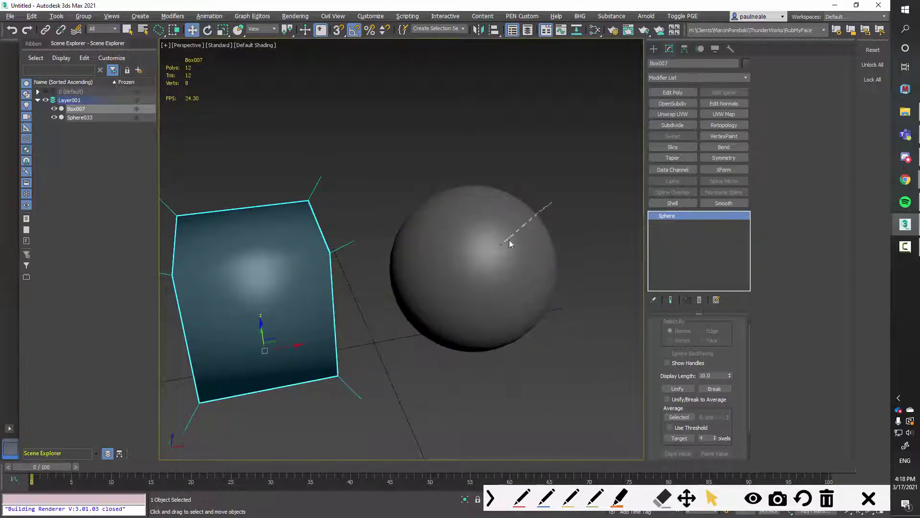
click(510, 243)
middle_drag(524, 272, 480, 280)
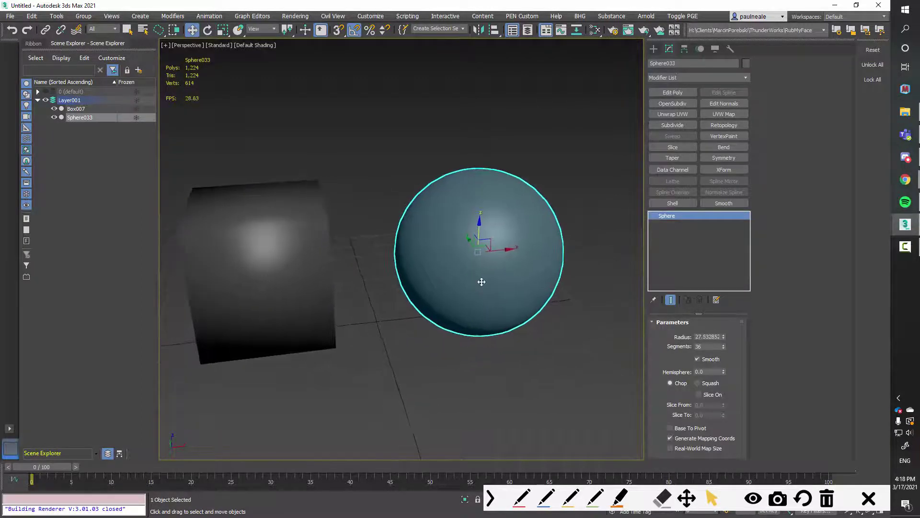
key(x)
key(Escape)
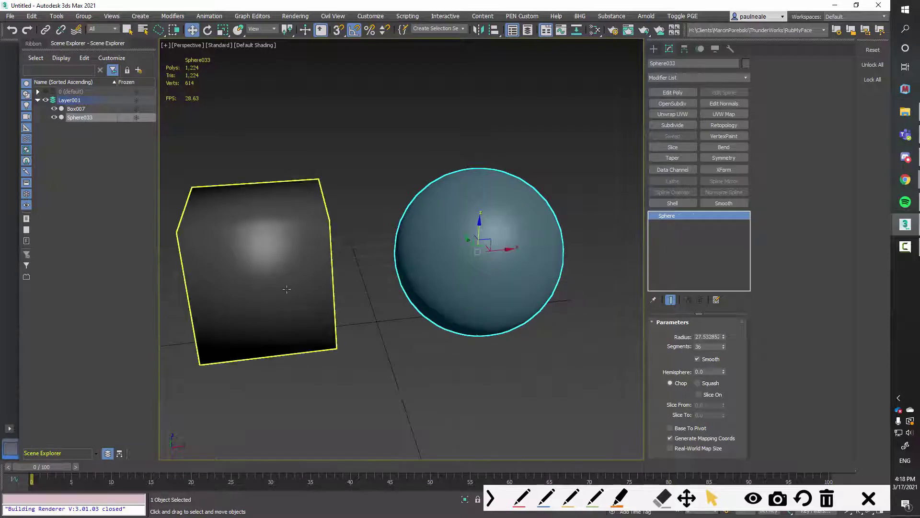
click(287, 289)
click(686, 215)
click(531, 320)
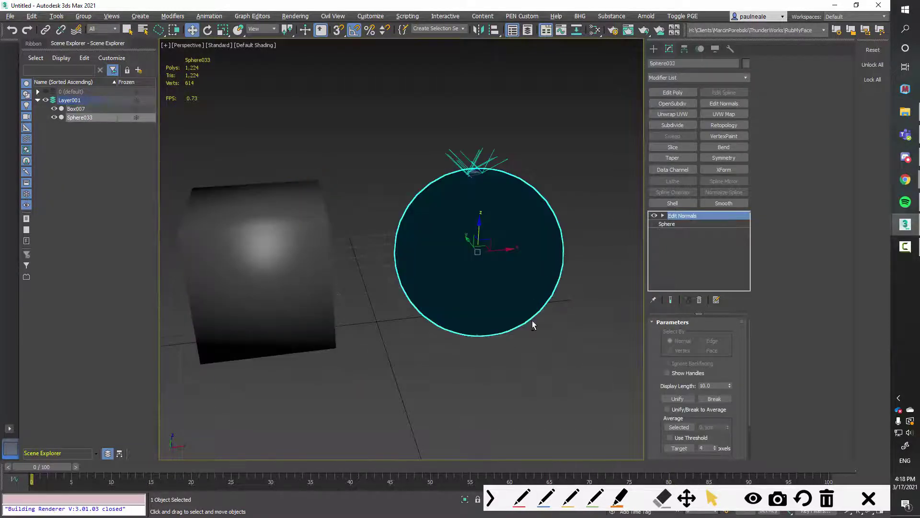
right_click(688, 217)
click(697, 233)
Step: Add an Edit Normals modifier to the sphere and inspect its vertex normals
middle_drag(515, 286, 522, 283)
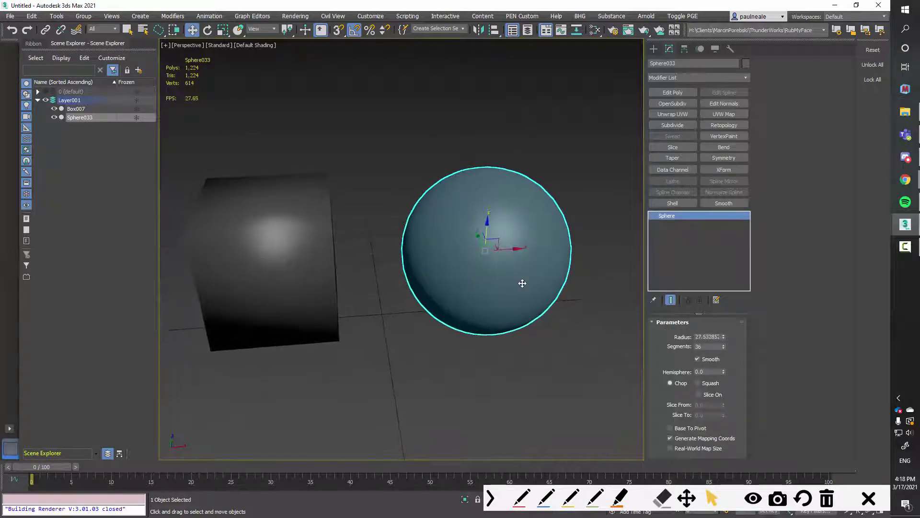
text(xedit)
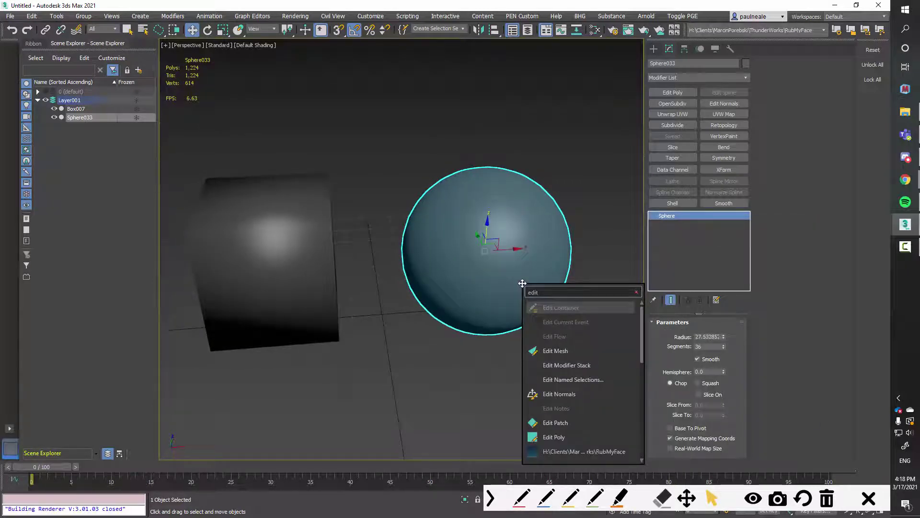
text( nor)
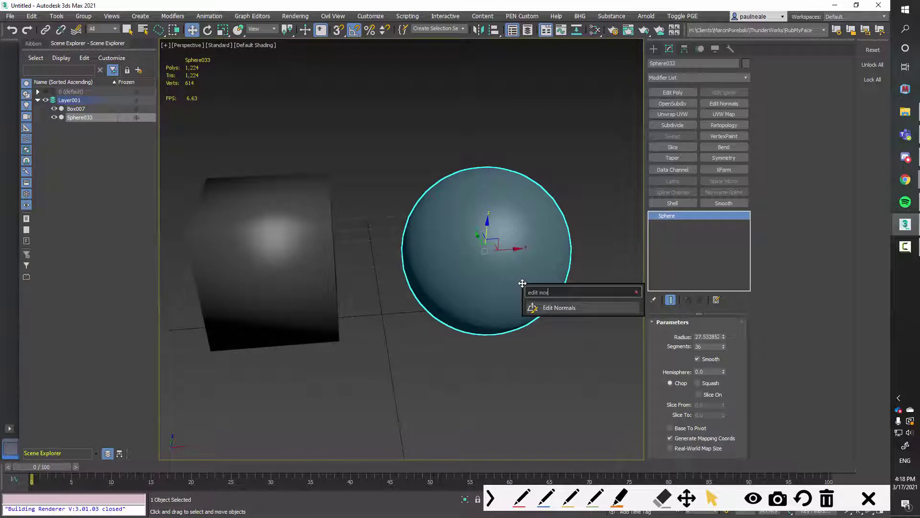
click(573, 308)
alt+middle_drag(555, 266, 573, 289)
scroll(588, 259, up, 3)
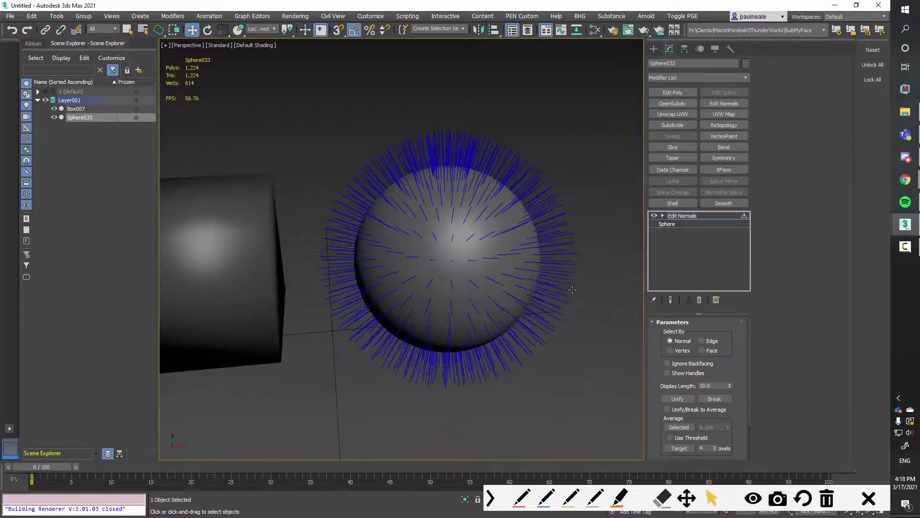
Step: Select all the normals on the sphere, break them and inspect the shading across its faces
key(ctrl+a)
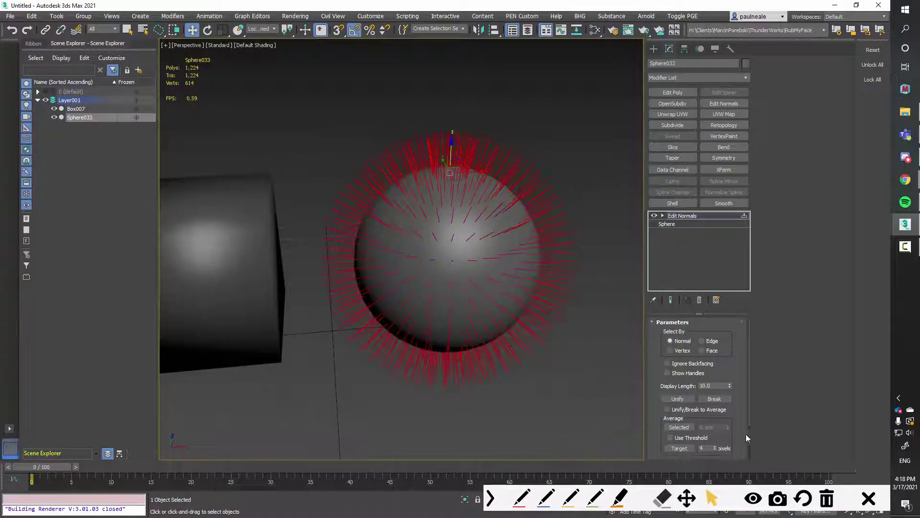
click(714, 399)
click(592, 363)
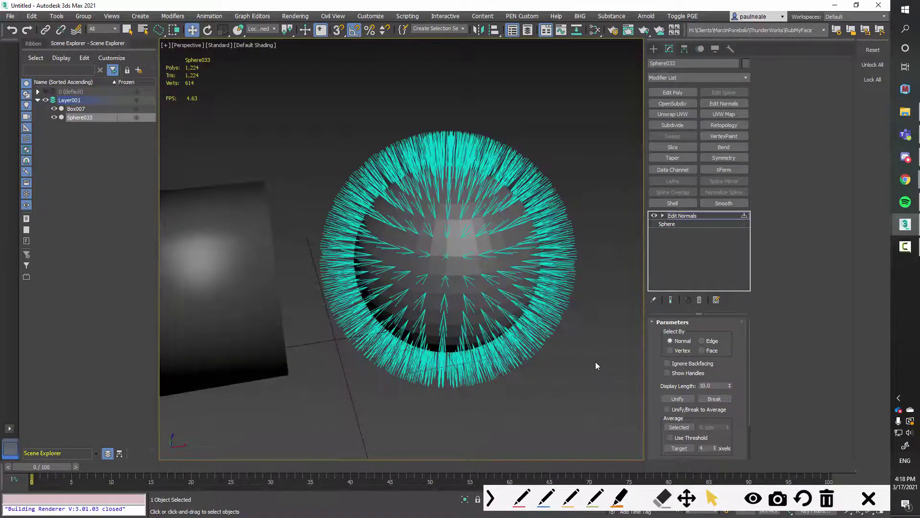
alt+middle_drag(595, 362, 488, 280)
scroll(478, 262, up, 6)
scroll(435, 241, down, 8)
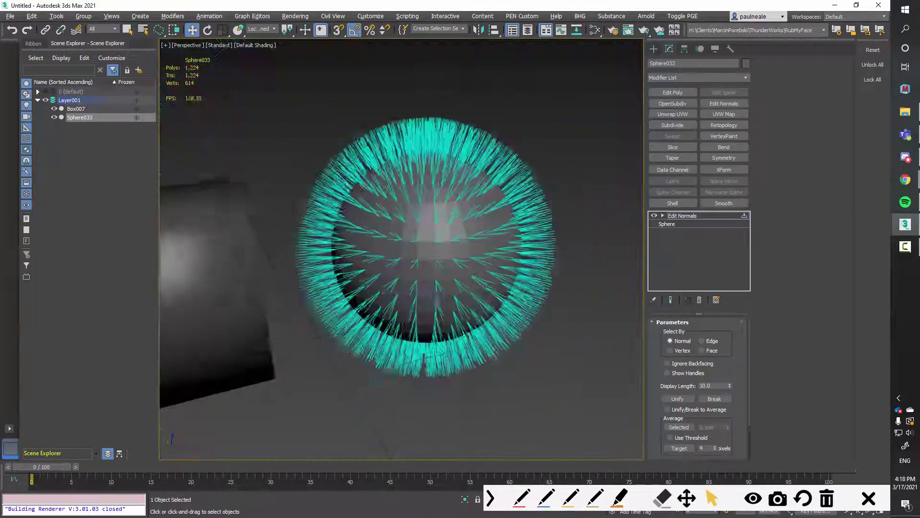
alt+middle_drag(439, 252, 469, 254)
Step: Create a plane about 92 units long in front of the box and sphere and display edged faces
alt+middle_drag(549, 270, 442, 190)
scroll(494, 230, down, 4)
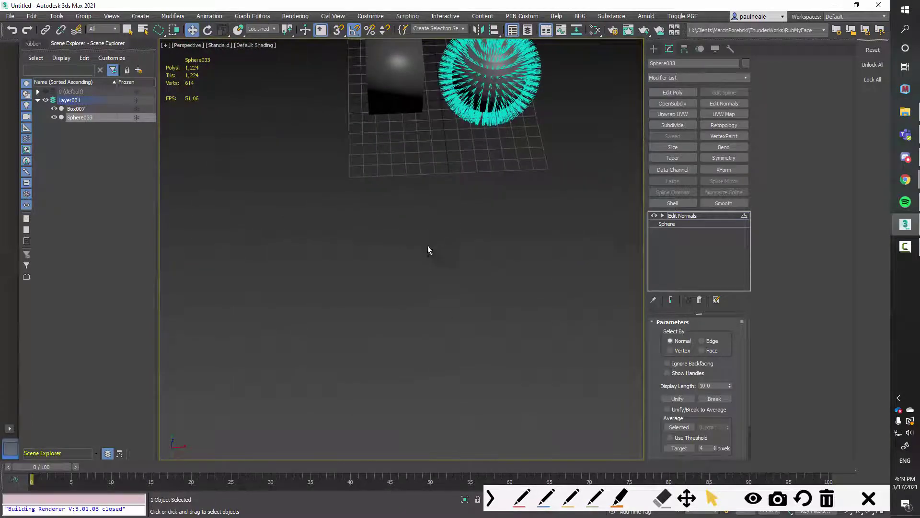
right_click(429, 221)
click(455, 211)
drag(401, 194, 493, 273)
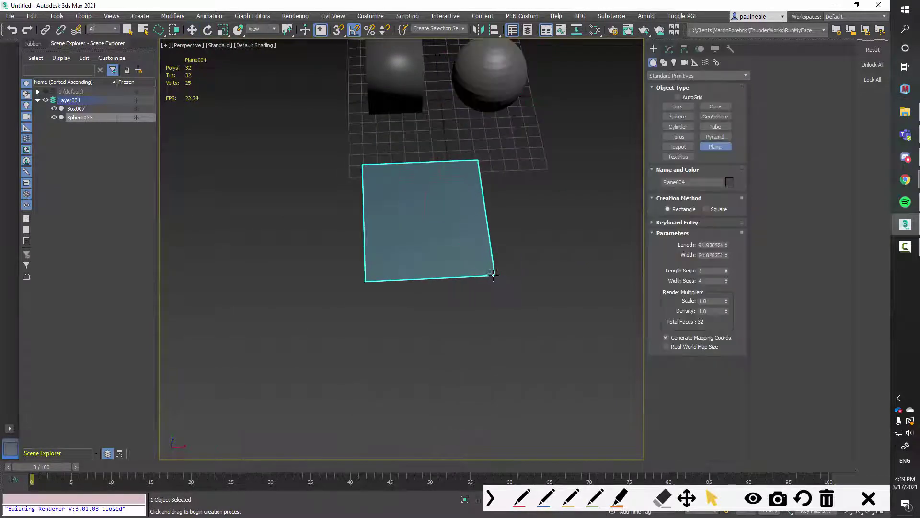
mouse_move(493, 273)
alt+middle_down()
mouse_move(417, 246)
mouse_move(428, 244)
alt+middle_up()
key(F4)
scroll(512, 277, up, 3)
key(w)
middle_drag(441, 291, 446, 279)
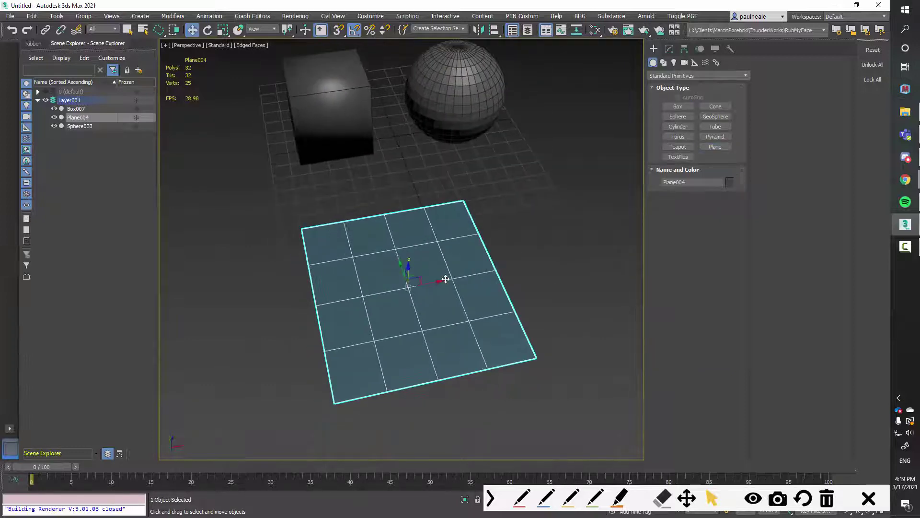
Step: Add an Edit Normals modifier to the plane and view its normals from a low angle
text(xedit)
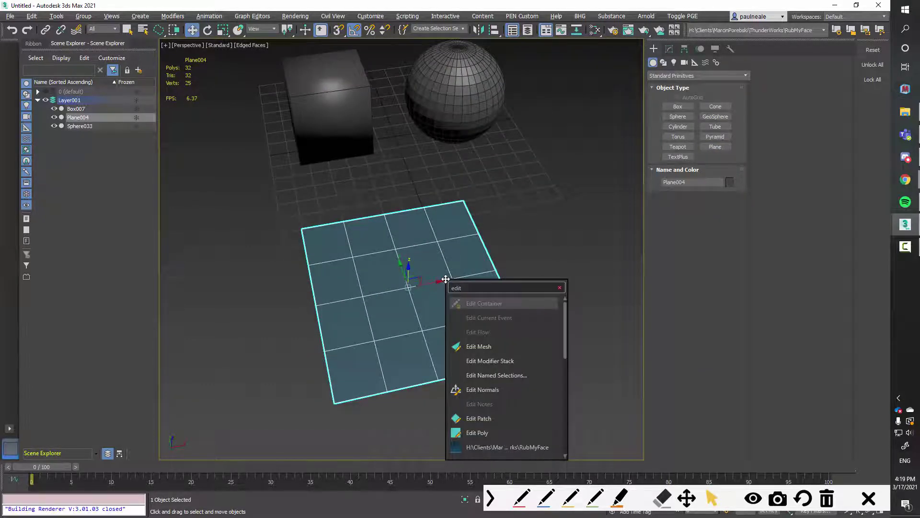
text( nor)
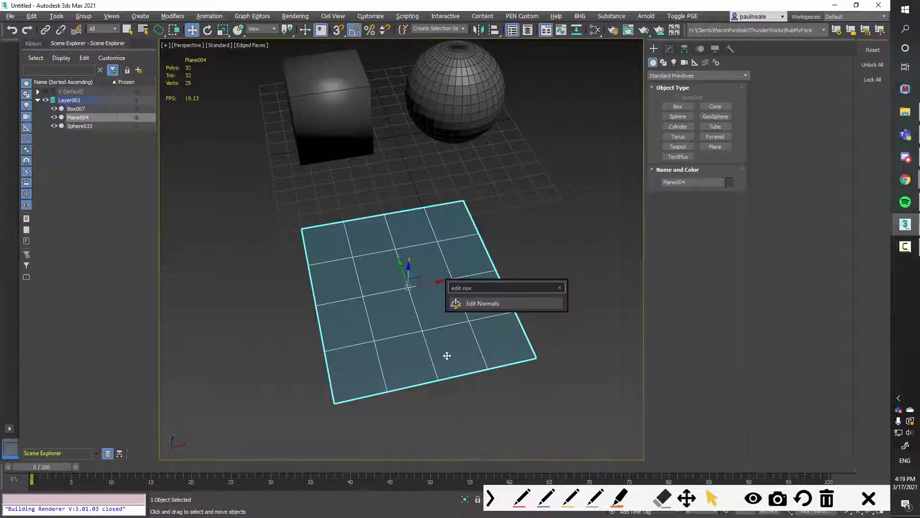
key(Return)
alt+middle_drag(459, 349, 417, 359)
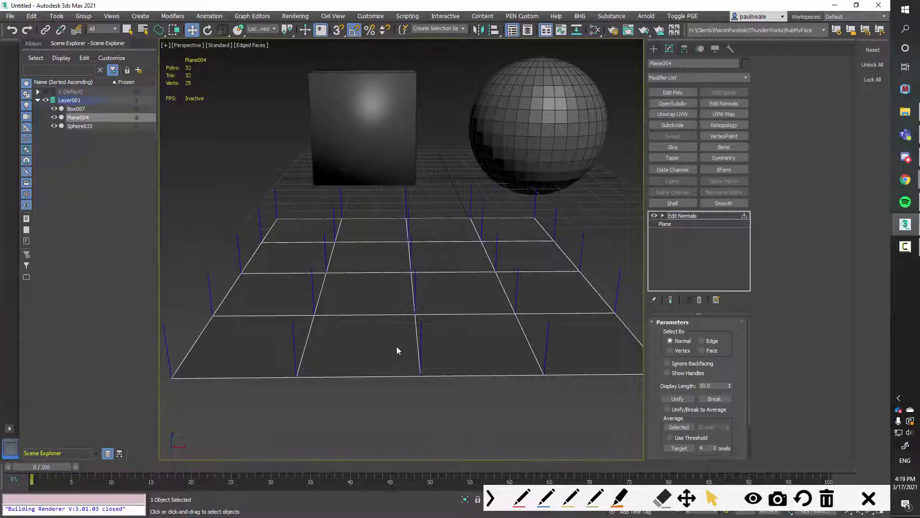
Step: Rotate the plane's two left-hand columns of normals outward to the left, tilting the edge column further than the inner one
drag(436, 420, 442, 374)
mouse_move(442, 374)
alt+middle_down()
mouse_move(430, 255)
mouse_move(364, 263)
mouse_move(413, 264)
alt+middle_up()
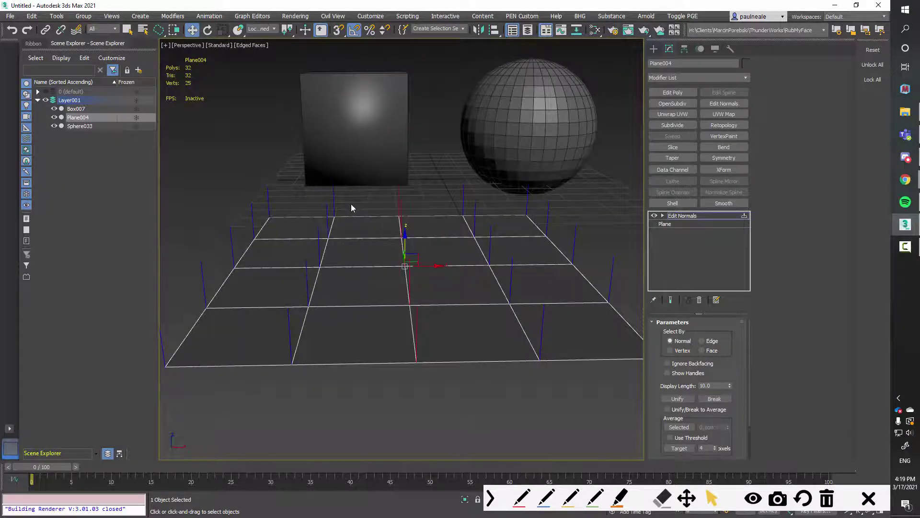
mouse_move(329, 199)
mouse_down()
mouse_move(277, 396)
mouse_move(351, 301)
mouse_up()
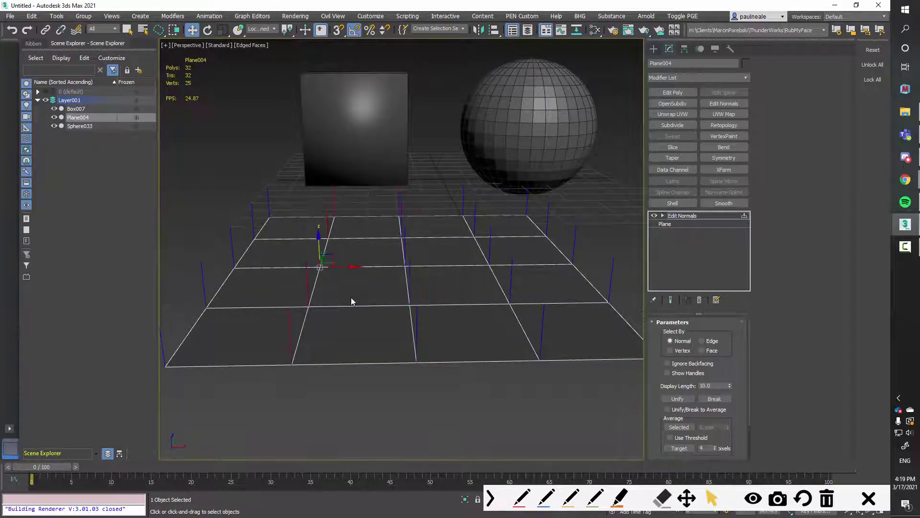
alt+middle_drag(351, 301, 364, 284)
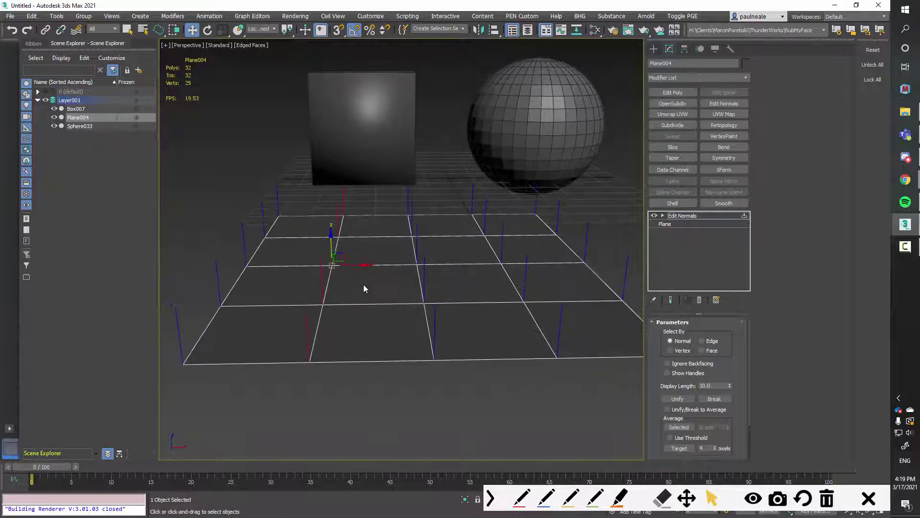
key(e)
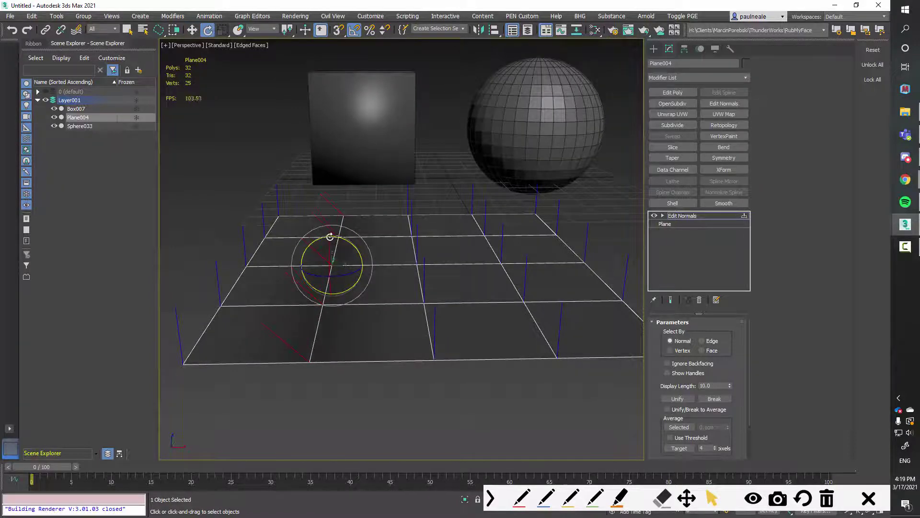
alt+middle_drag(329, 237, 315, 160)
drag(325, 342, 342, 192)
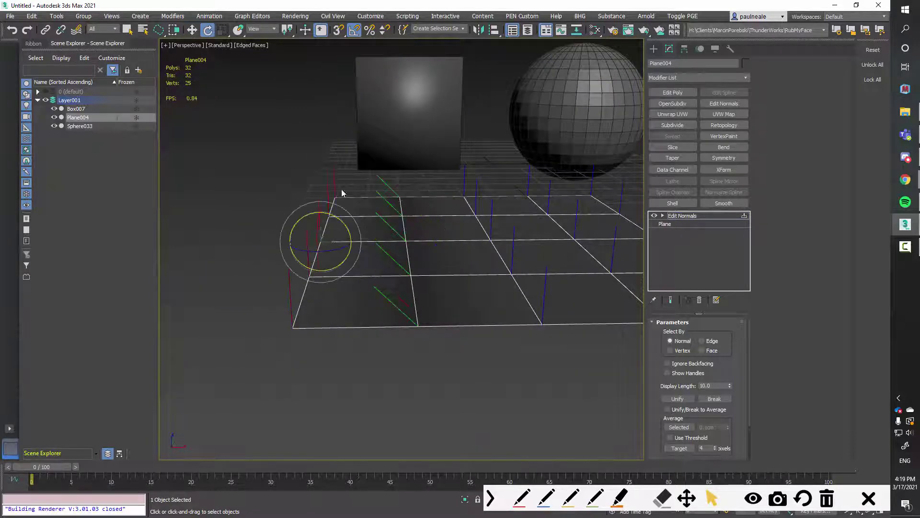
drag(346, 226, 315, 212)
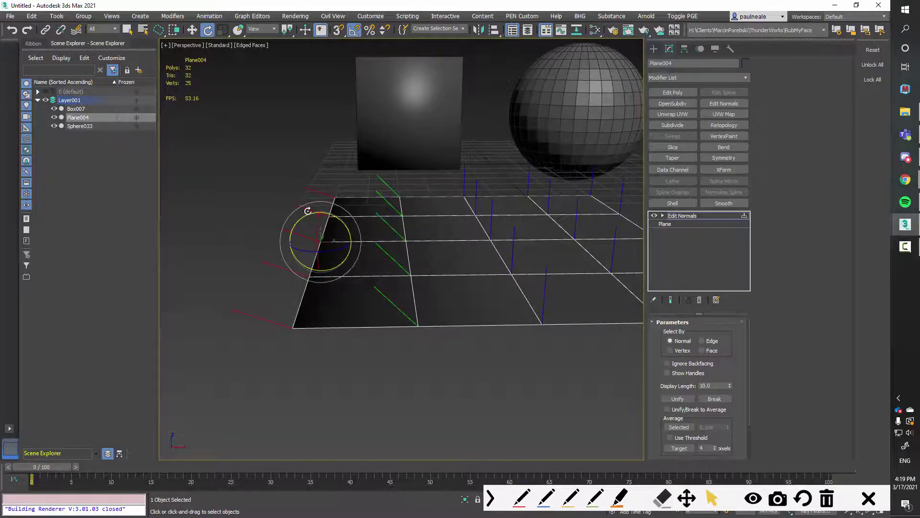
alt+middle_drag(310, 211, 391, 175)
Step: Rotate the plane's two right-hand columns of normals outward to the right, tilting the edge column further than the inner one
drag(474, 369, 447, 212)
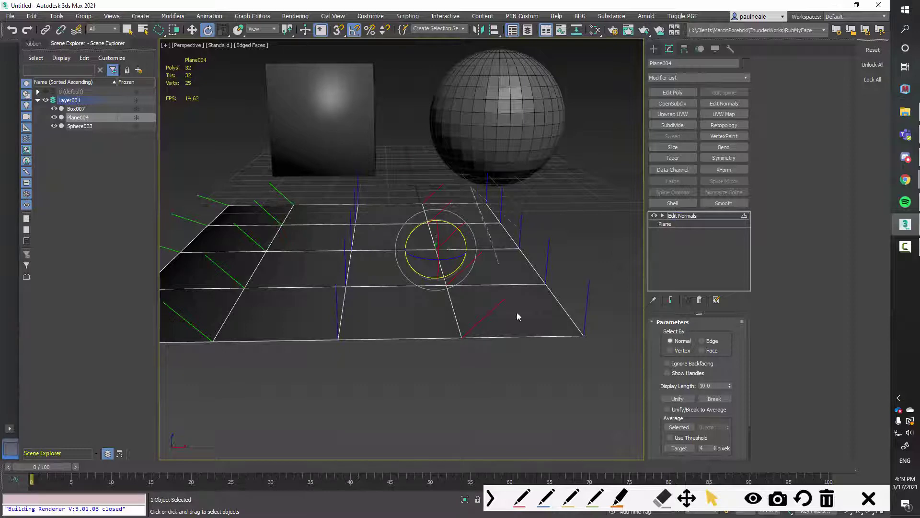
drag(514, 171, 516, 173)
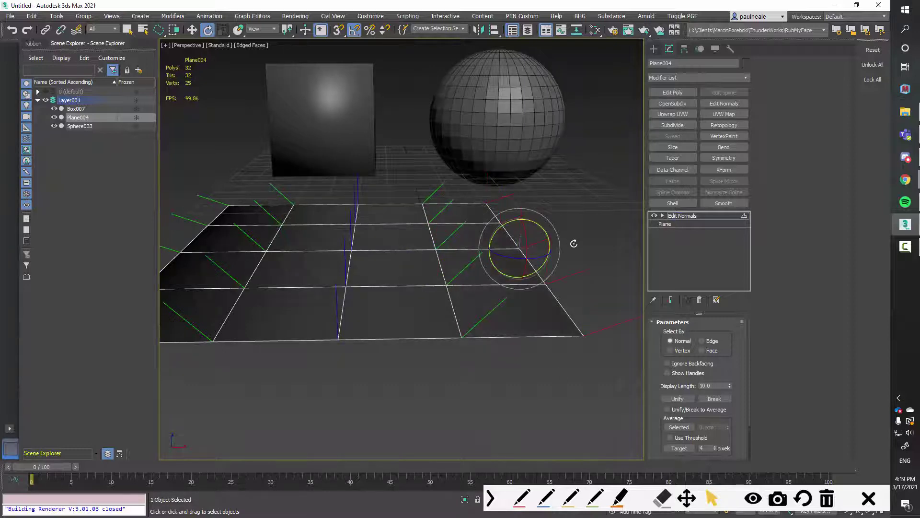
scroll(577, 245, up, 3)
scroll(427, 329, down, 6)
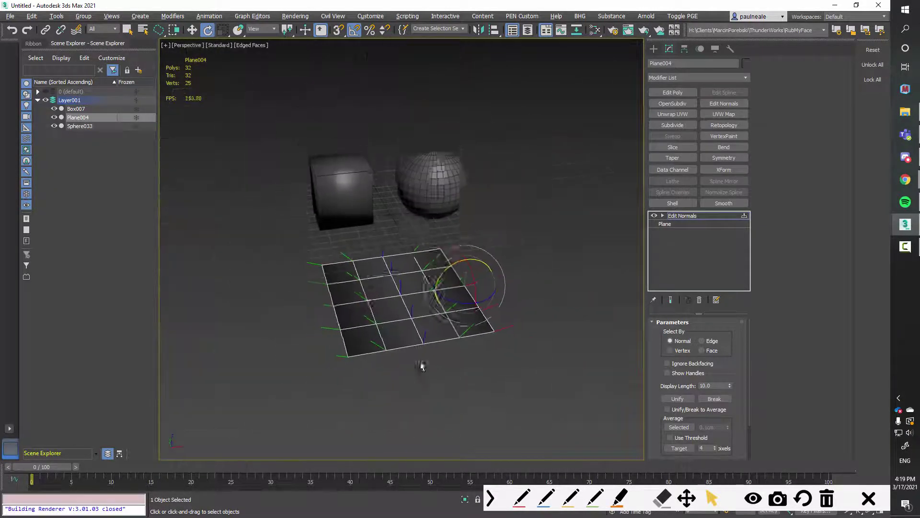
Step: Convert the plane to an Editable Poly, hide the edged faces and inspect its shading from several angles
alt+middle_drag(422, 367, 489, 324)
click(537, 325)
right_click(391, 314)
mouse_move(481, 440)
click(537, 454)
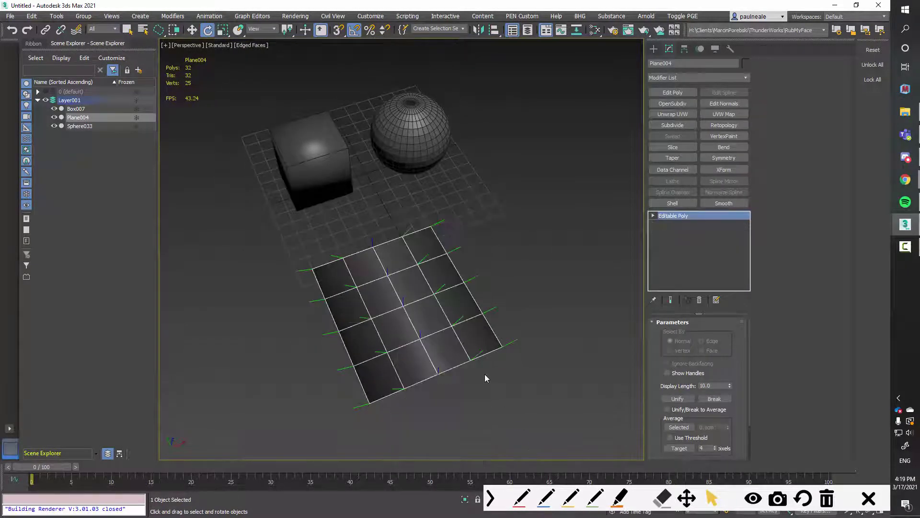
key(F4)
alt+middle_drag(447, 325, 485, 250)
alt+middle_drag(453, 287, 494, 268)
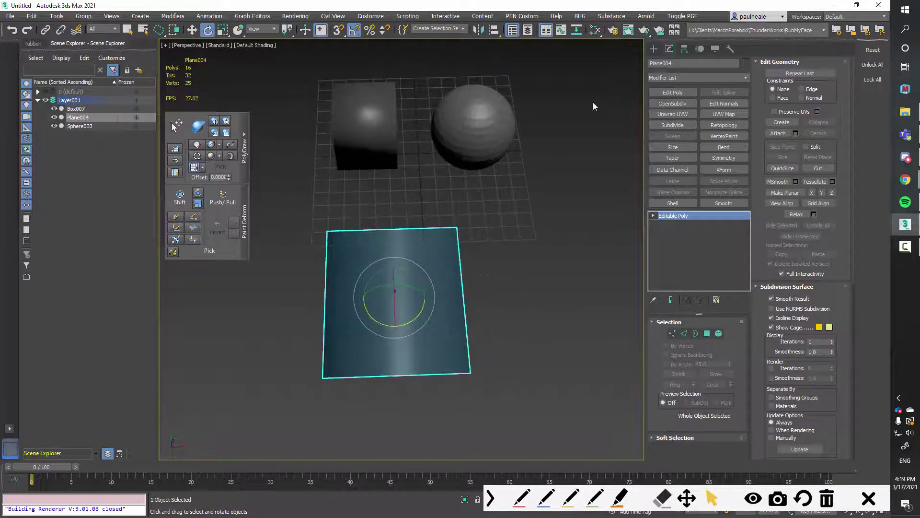
Step: Create a targeted Arnold light to the right of the plane, aimed at its right edge from a distance of about 133
click(653, 49)
click(675, 62)
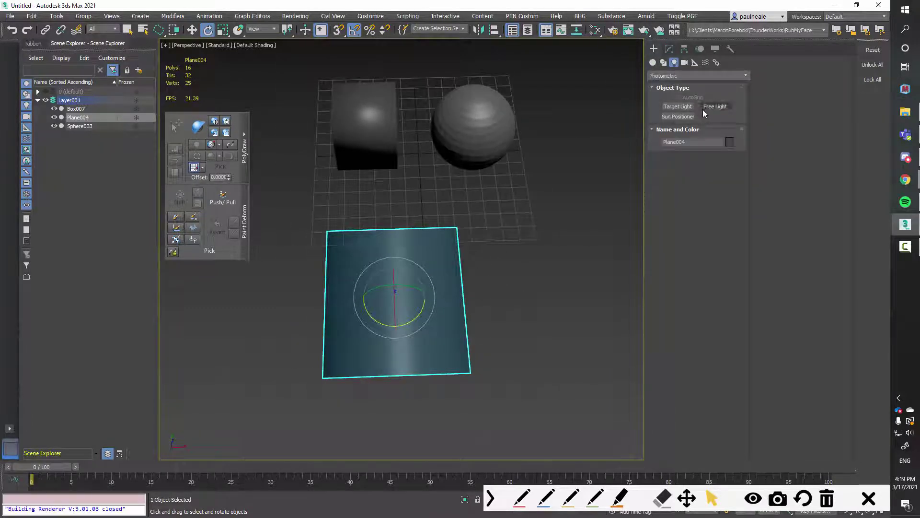
click(690, 75)
click(683, 99)
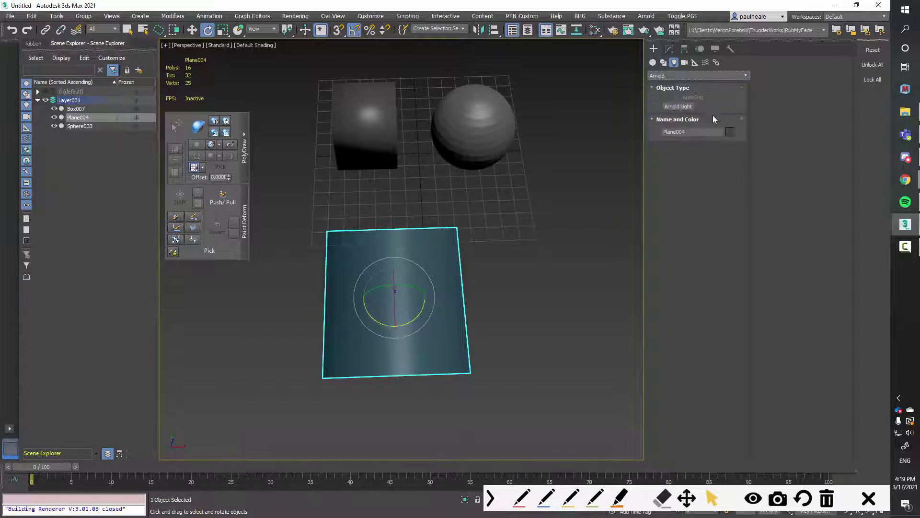
click(678, 106)
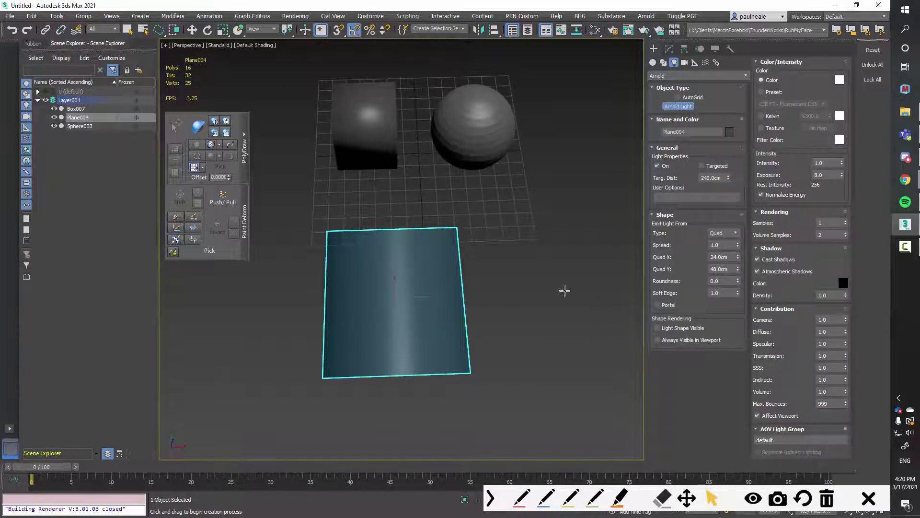
middle_drag(565, 290, 523, 261)
scroll(541, 239, down, 2)
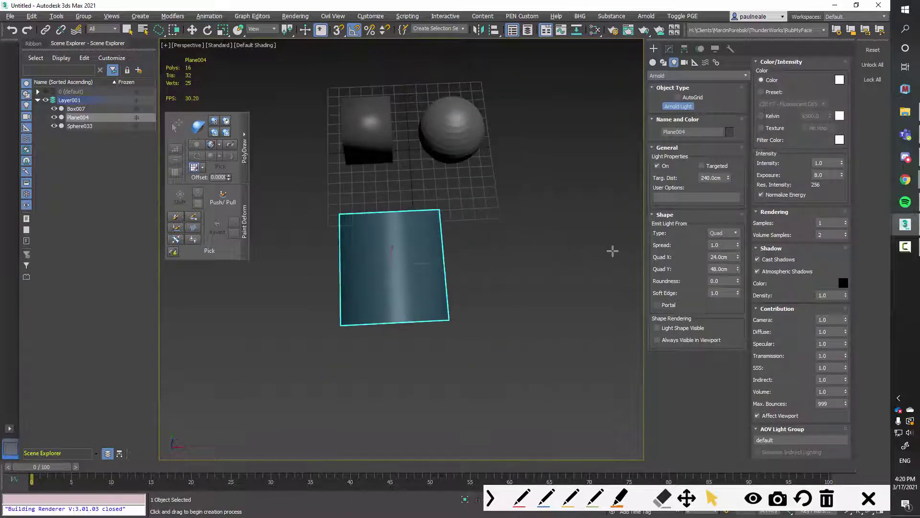
drag(613, 251, 452, 261)
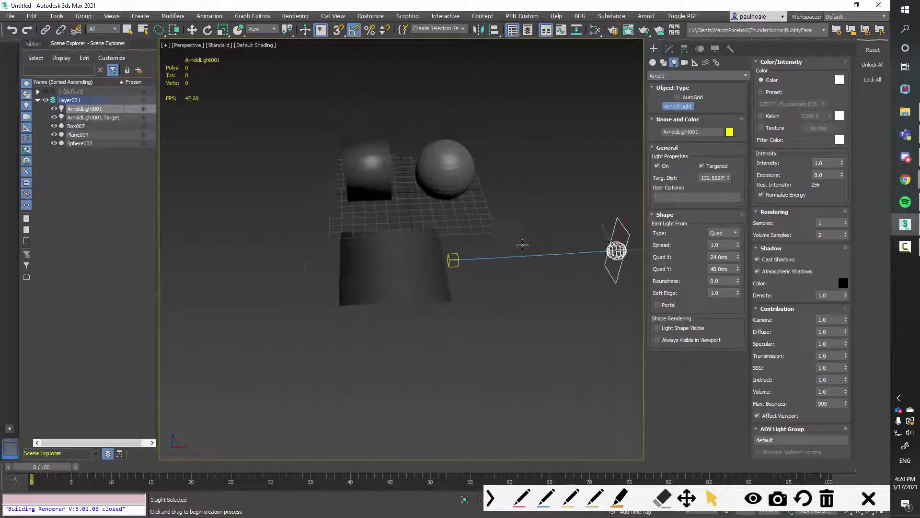
middle_drag(522, 245, 542, 307)
Step: Set the perspective viewport's rendering quality to High Quality
key(e)
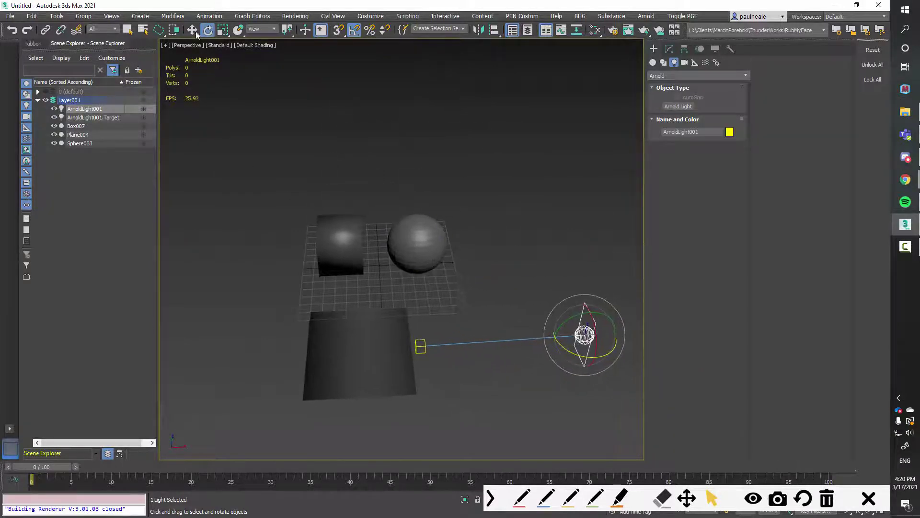
click(218, 44)
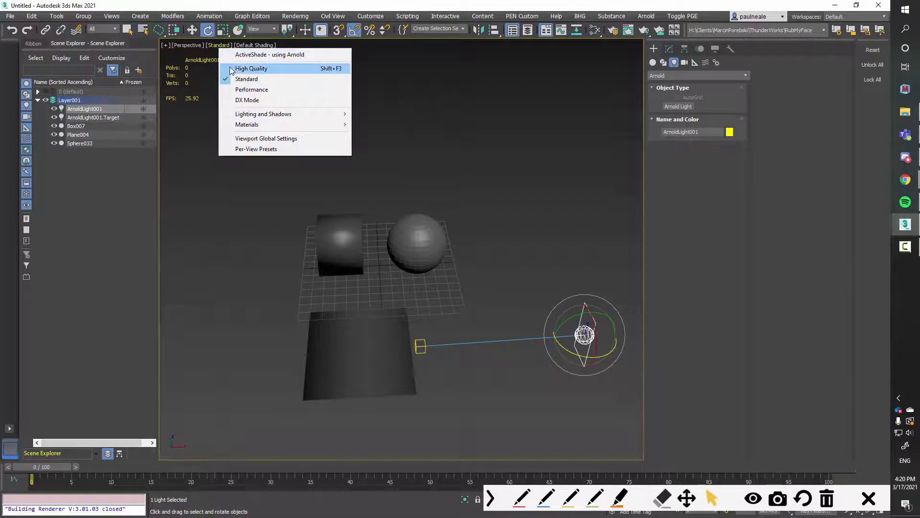
click(232, 66)
middle_drag(458, 259, 466, 233)
Step: Move the Arnold light's target along X onto the middle of the plane
right_click(520, 283)
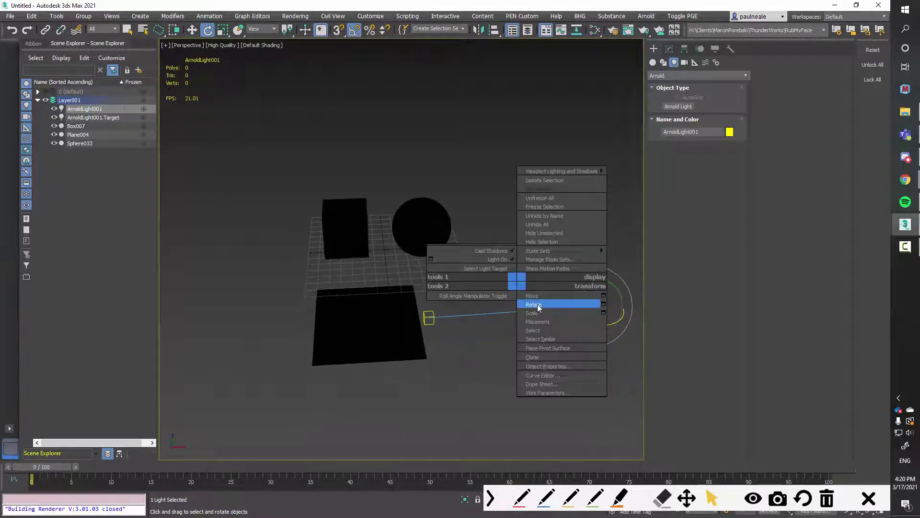
click(557, 303)
right_click(441, 324)
click(469, 335)
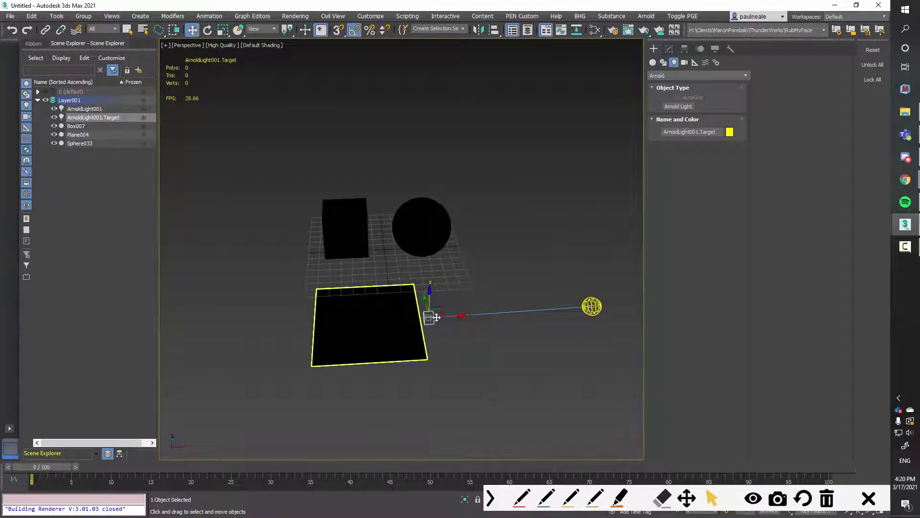
drag(446, 318, 392, 320)
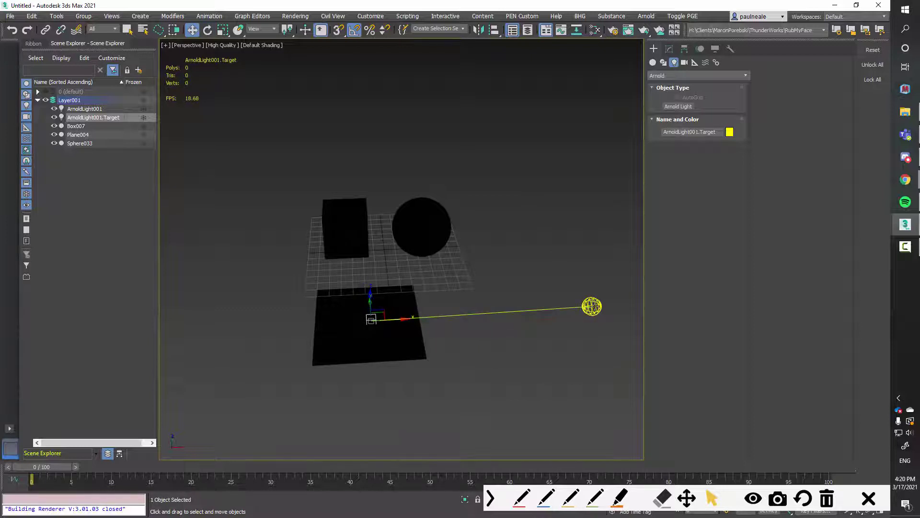
Step: Raise the Arnold light high above the plane's right side, about 153 from its target
click(593, 307)
mouse_move(594, 306)
alt+middle_down()
mouse_move(603, 295)
mouse_move(608, 303)
alt+middle_up()
drag(608, 303, 528, 166)
alt+middle_drag(465, 290, 467, 268)
Step: Set the light's intensity to 11.8 and exposure to 15.2, and move the light to about 126 from its target
click(669, 48)
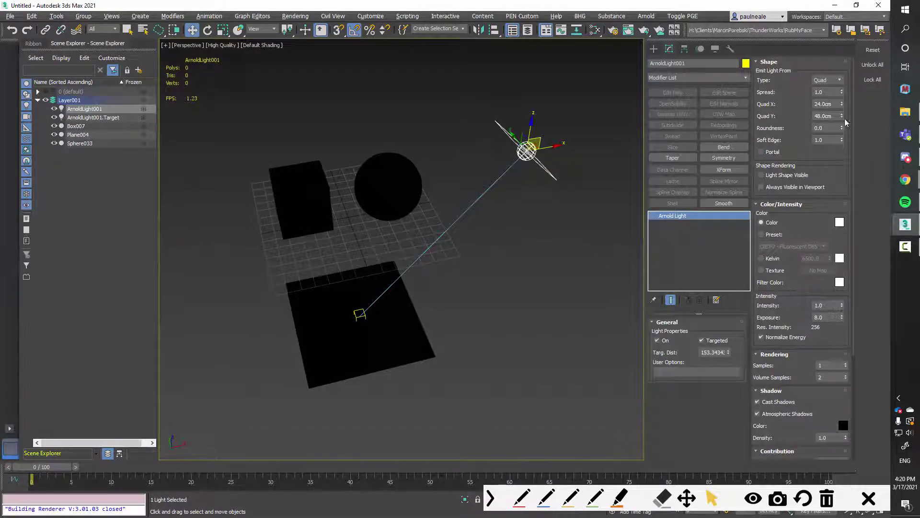
drag(843, 306, 843, 288)
drag(540, 138, 501, 188)
scroll(501, 188, down, 3)
alt+middle_drag(479, 298, 430, 264)
Step: Create a second flat plane directly in front of the plane with edited normals
right_click(423, 315)
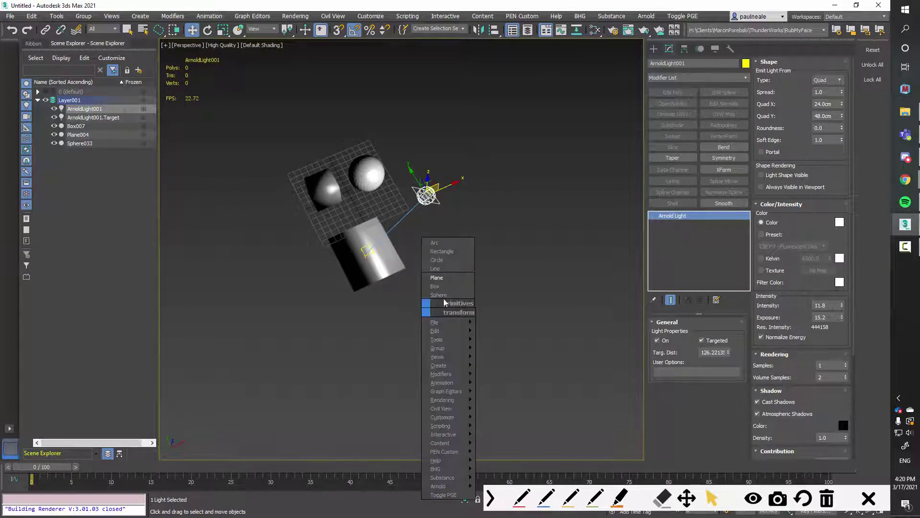
click(441, 276)
drag(361, 295, 438, 328)
alt+middle_drag(446, 281, 435, 233)
Step: Move the Arnold light together with its target so that it aims at the gap between the two planes
key(w)
click(416, 200)
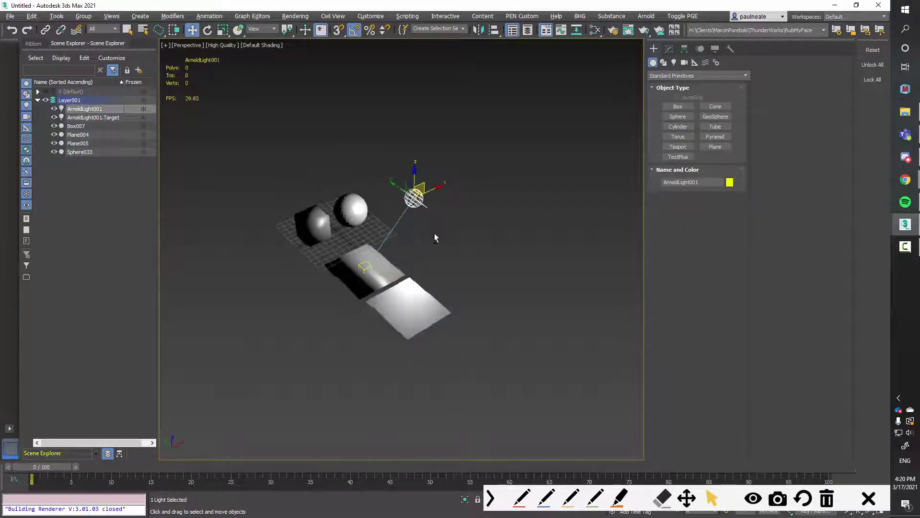
click(401, 216)
drag(384, 221, 429, 245)
alt+middle_drag(459, 253, 475, 235)
scroll(439, 197, up, 4)
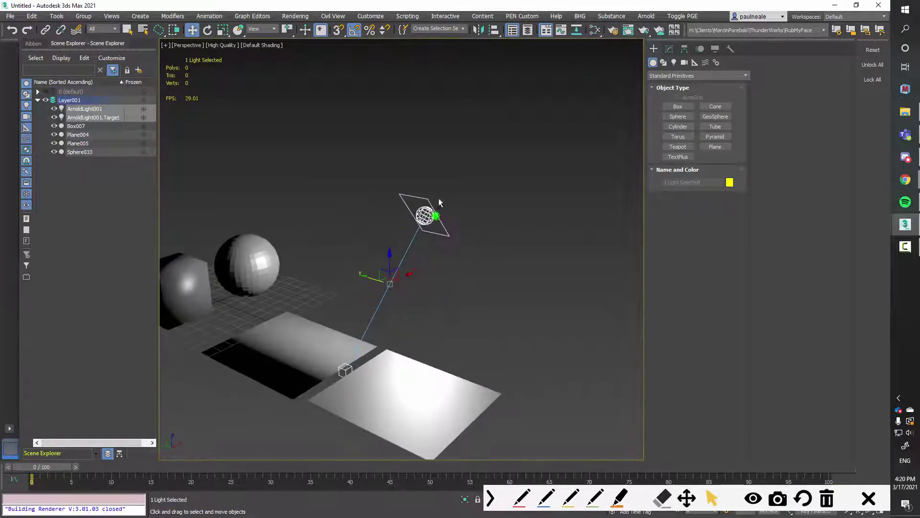
Step: Enlarge the light's quad to about 213 cm in X and 97 cm in Y
click(425, 213)
click(667, 50)
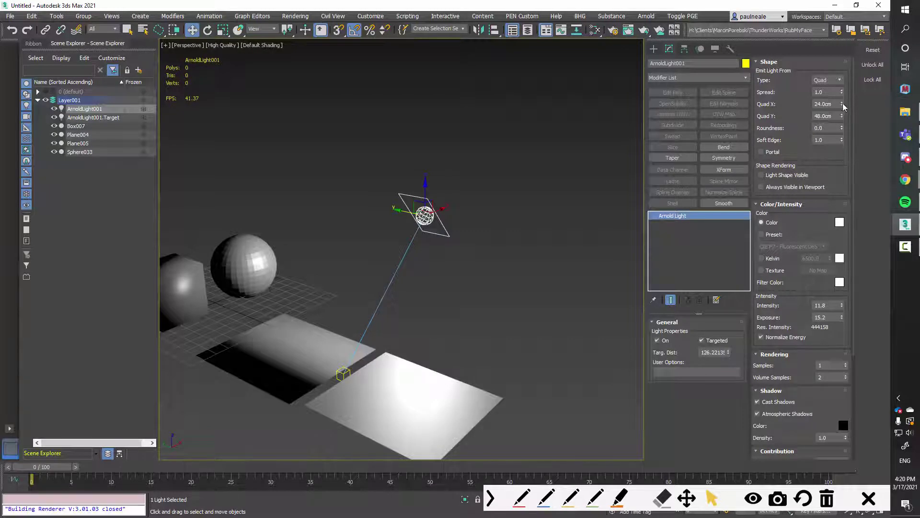
mouse_move(842, 104)
mouse_down()
mouse_move(843, 87)
mouse_move(843, 103)
mouse_up()
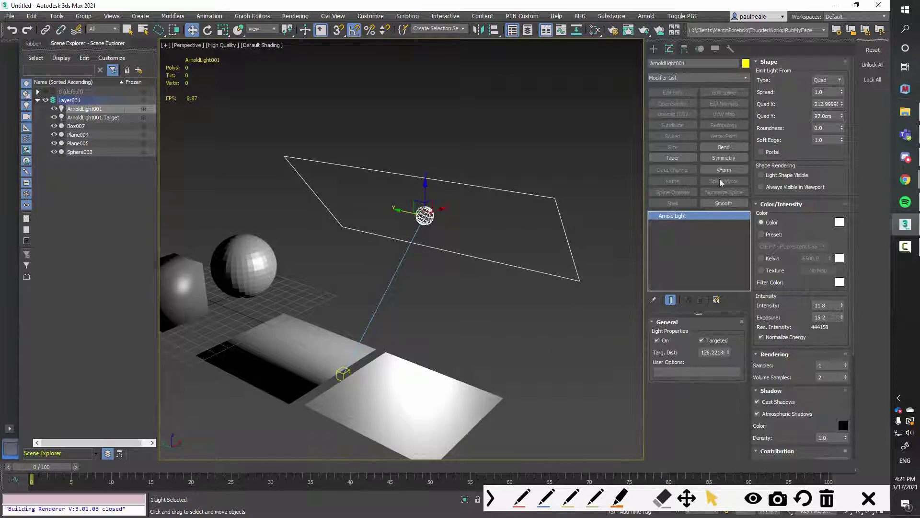
Step: Lower the light to about 94 from its target and compare the shading of the two planes
alt+middle_drag(499, 297, 528, 283)
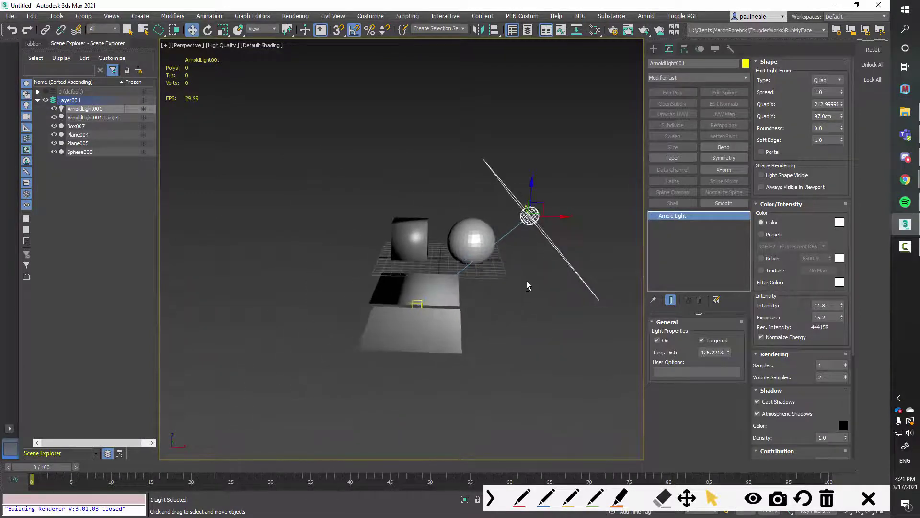
mouse_move(531, 211)
mouse_down()
mouse_move(399, 166)
mouse_move(251, 194)
mouse_move(375, 189)
mouse_move(476, 199)
mouse_move(584, 259)
mouse_move(474, 218)
mouse_move(312, 225)
mouse_move(447, 209)
mouse_move(523, 211)
mouse_move(517, 221)
mouse_up()
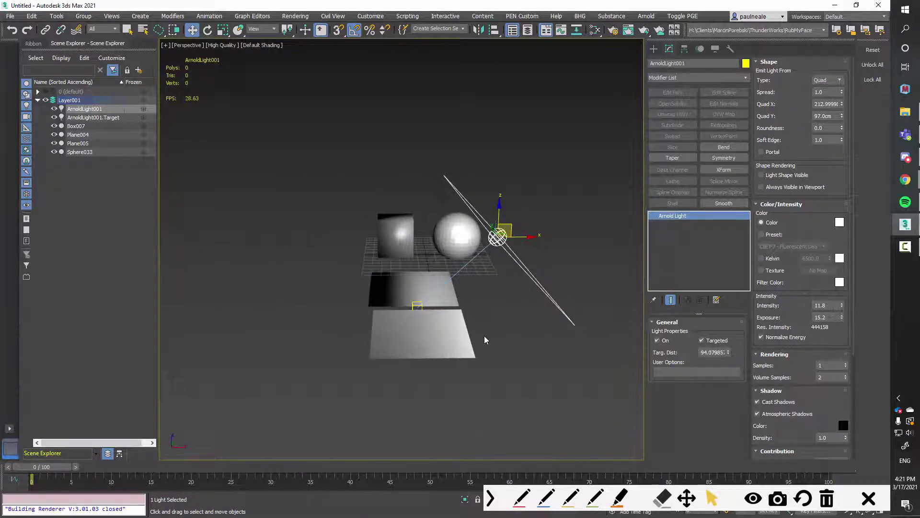
alt+middle_drag(485, 339, 465, 302)
scroll(478, 356, up, 4)
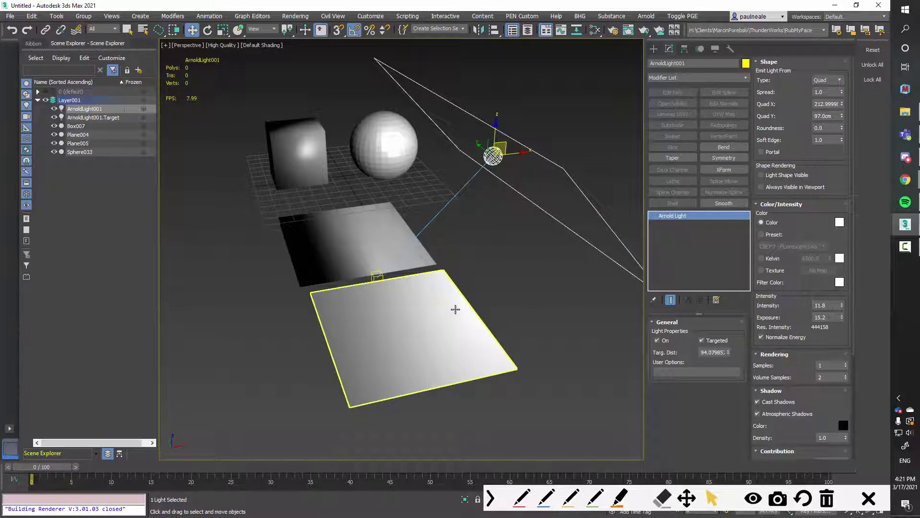
alt+middle_drag(454, 308, 422, 321)
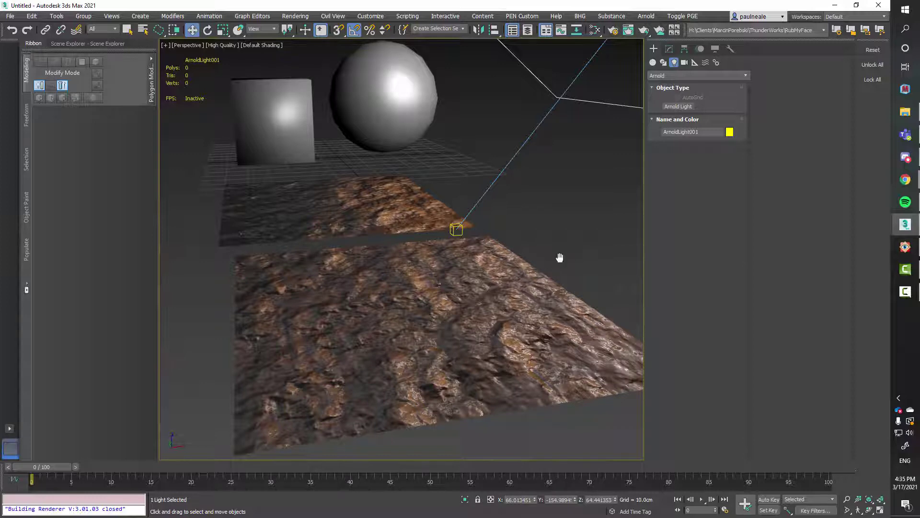
Step: Open the dirt material in the Slate Material Editor, enlarge both bitmap nodes' previews and spread the nodes apart
middle_drag(559, 257, 501, 310)
click(521, 279)
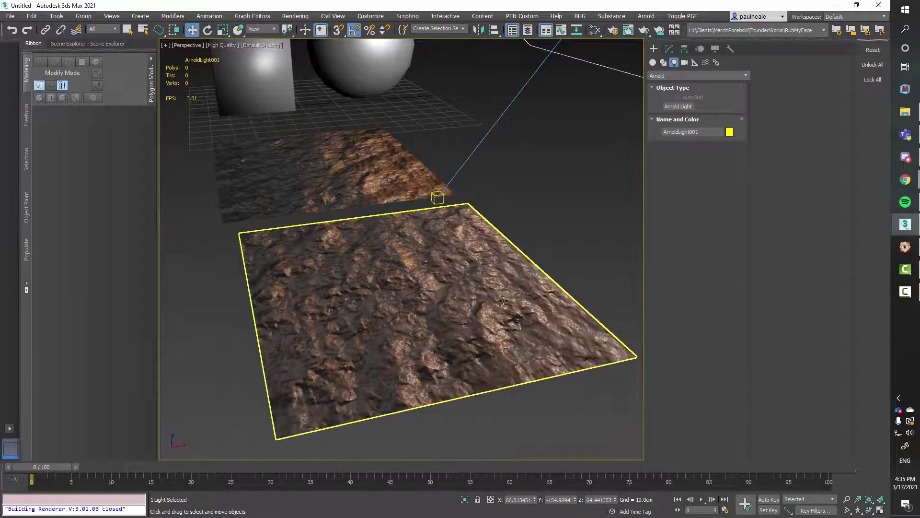
key(m)
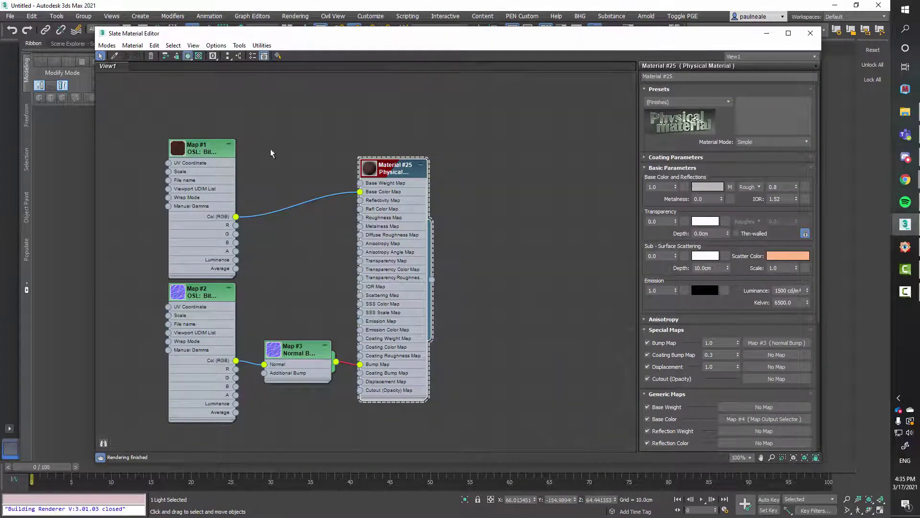
drag(177, 157, 276, 108)
double_click(186, 146)
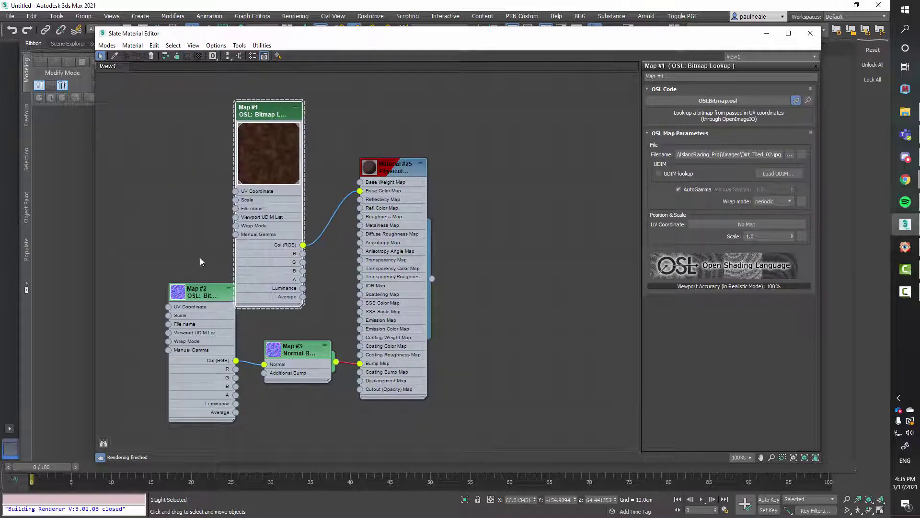
double_click(176, 293)
drag(177, 290, 158, 233)
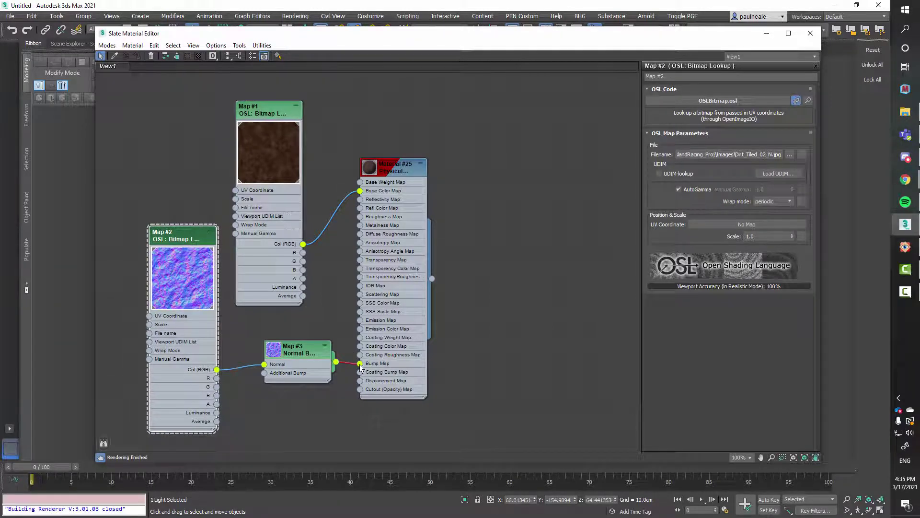
Step: Turn off the dirt material's normal bump, compare both planes' shading without it, and restore the bump
key(m)
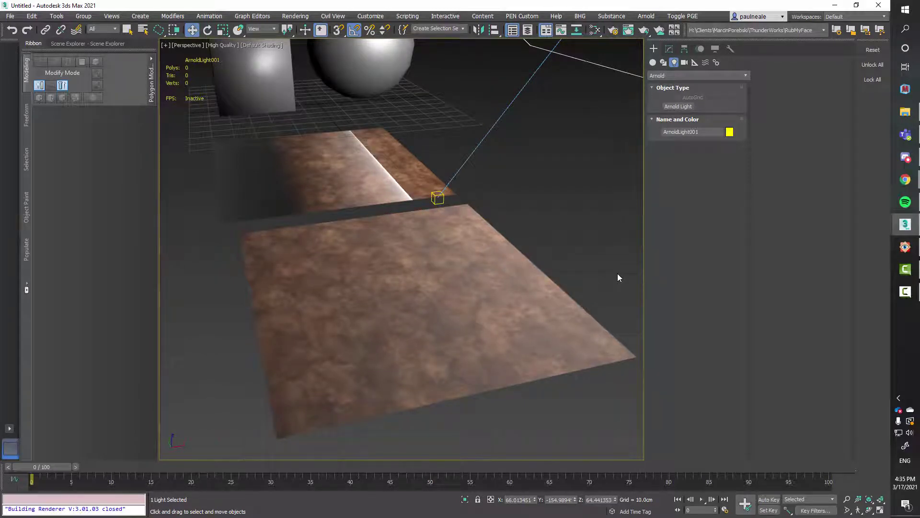
key(m)
drag(509, 34, 661, 63)
key(m)
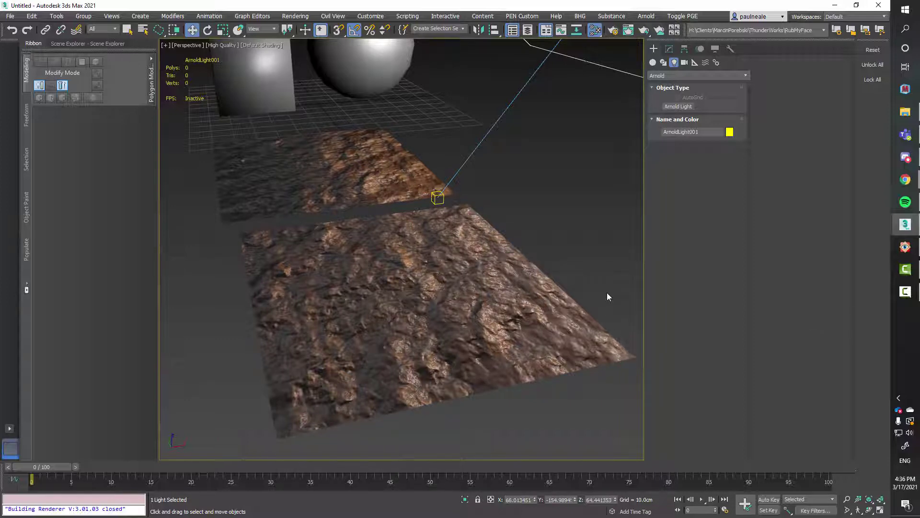
Step: Add an Edit Normals modifier to the front plane to display its vertex normals
click(563, 320)
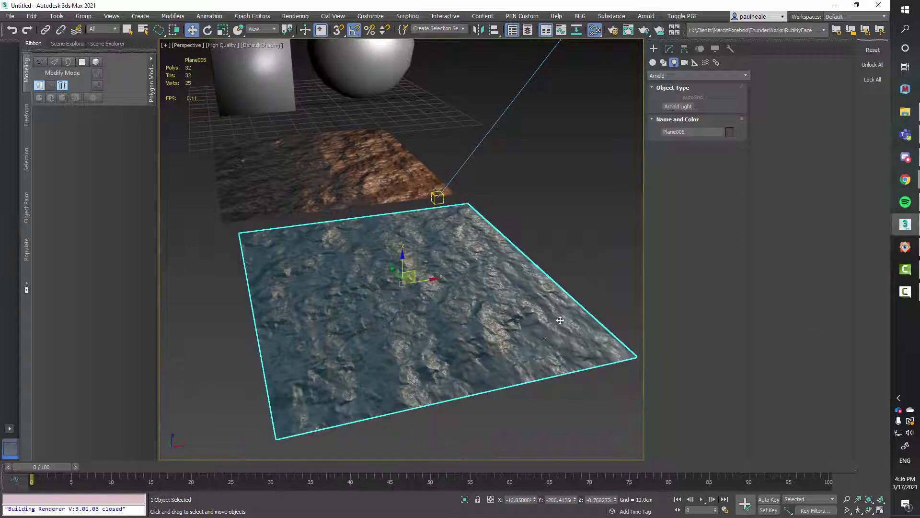
text(xedit no)
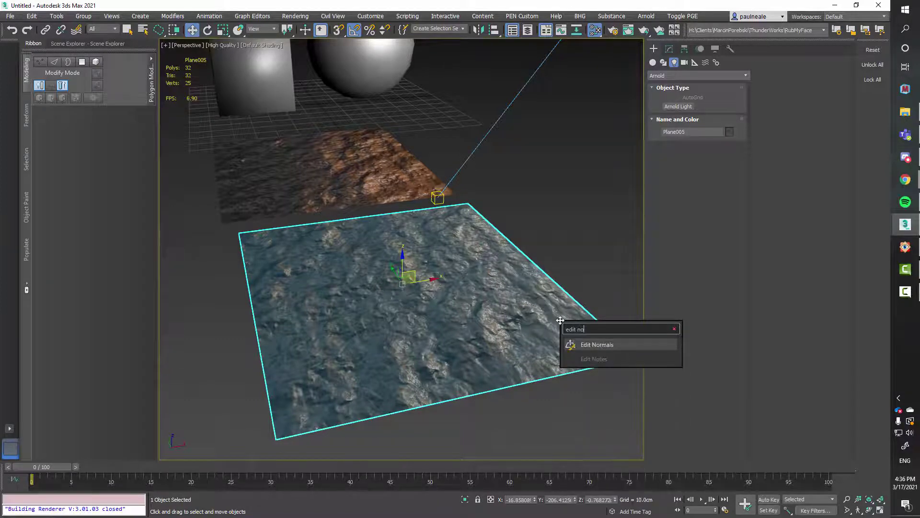
key(Return)
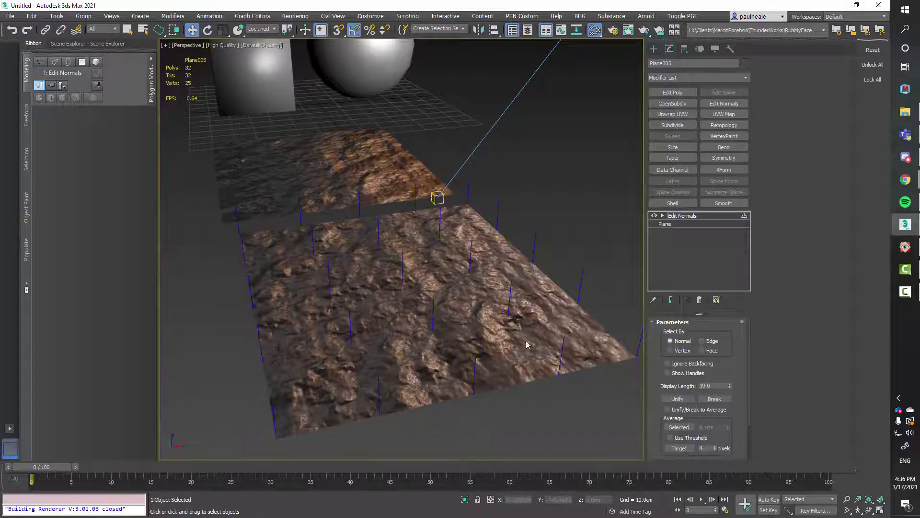
alt+middle_drag(526, 344, 543, 383)
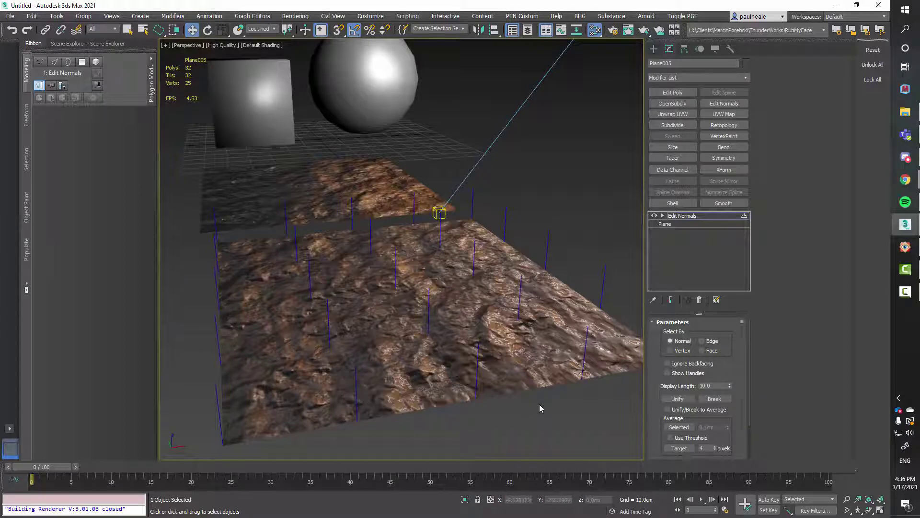
Step: View the normal map Dirt_Tiled_02_N.jpg in FastStone Image Viewer, return to 3ds Max and examine the bumps on the front plane
click(905, 247)
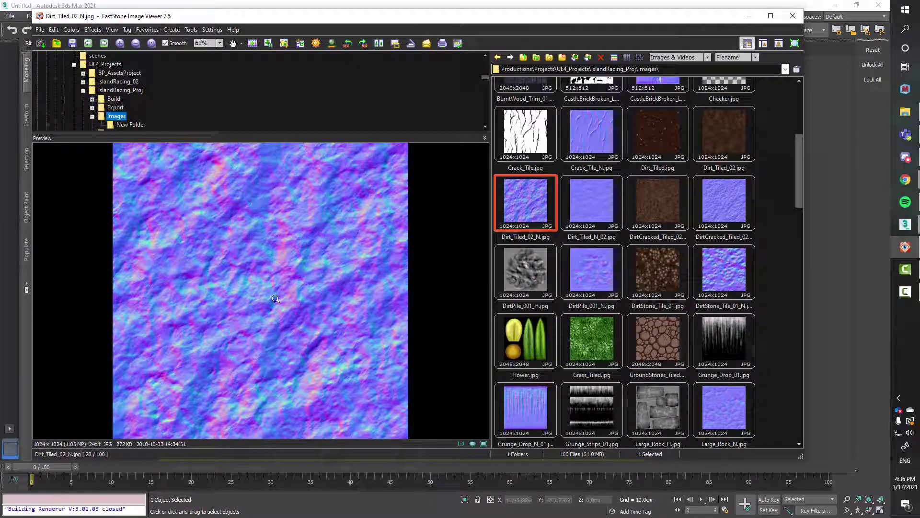
click(465, 6)
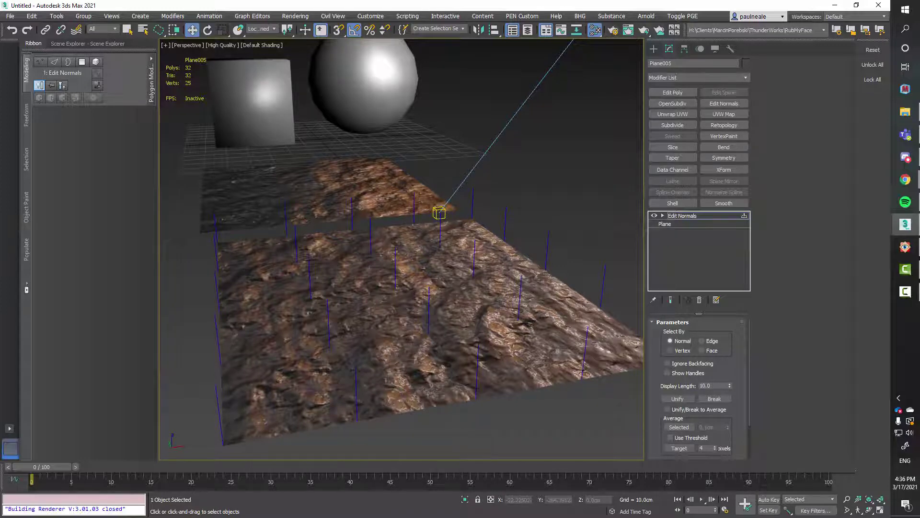
scroll(446, 357, up, 5)
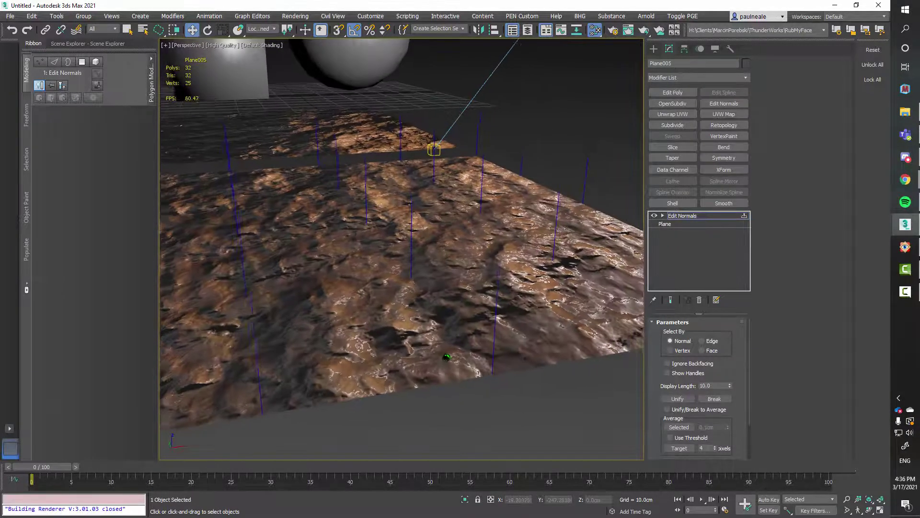
scroll(447, 358, down, 4)
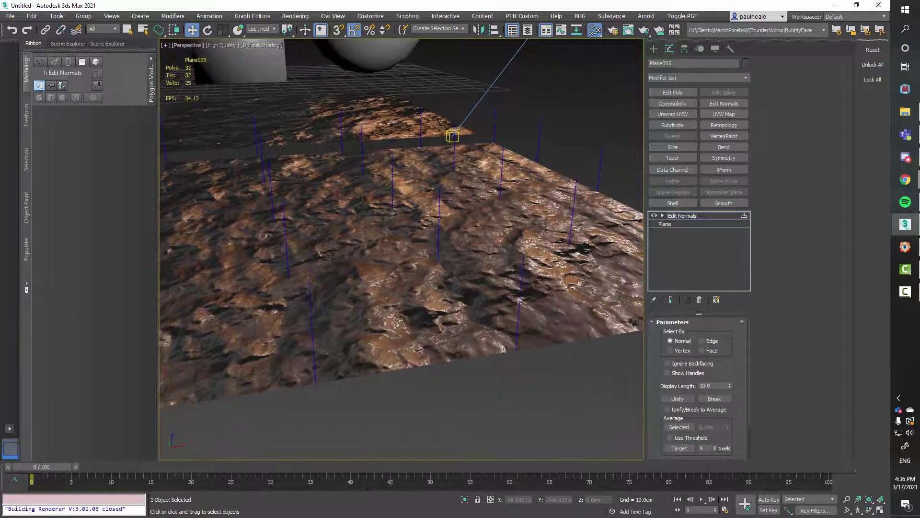
Step: Annotate the front plane in red with one triangle outline and an upward normal arrow at each of its three corners
click(899, 398)
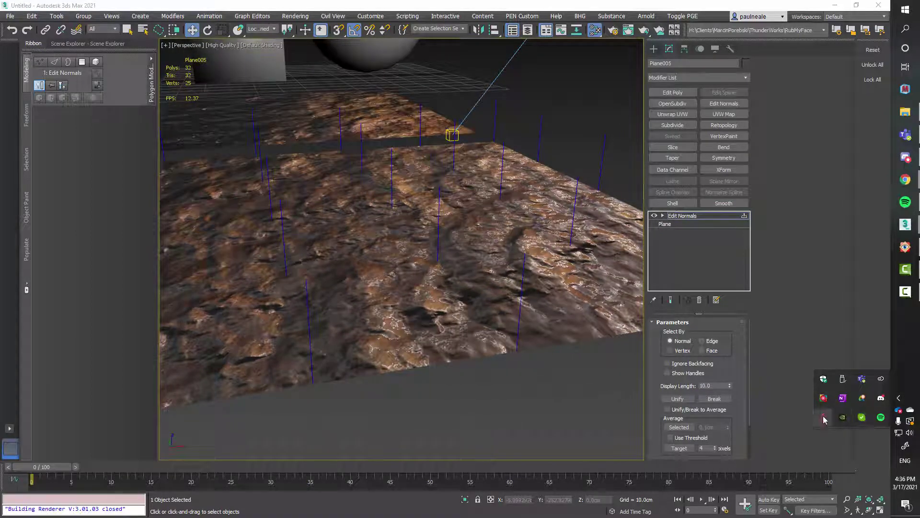
click(824, 418)
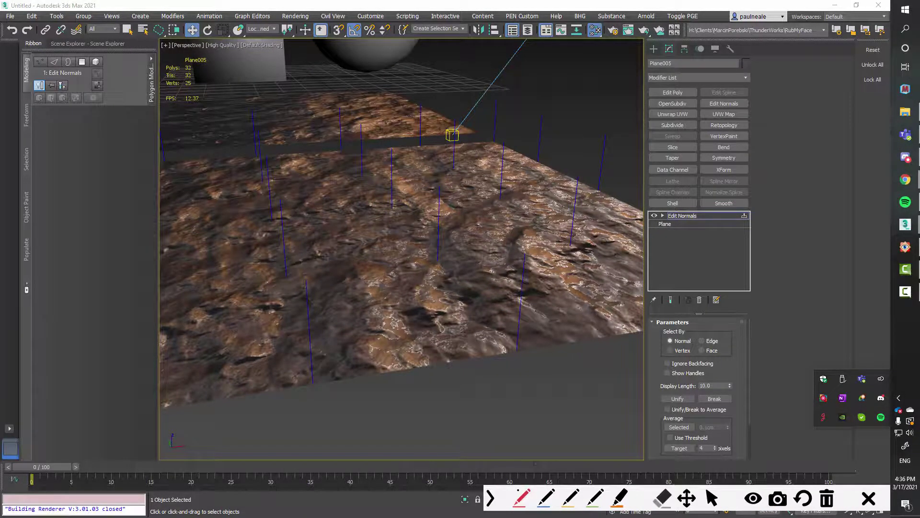
mouse_move(434, 262)
mouse_down()
mouse_move(318, 367)
mouse_move(480, 349)
mouse_move(485, 317)
mouse_move(437, 262)
mouse_move(438, 226)
mouse_move(442, 233)
mouse_up()
drag(314, 373, 309, 348)
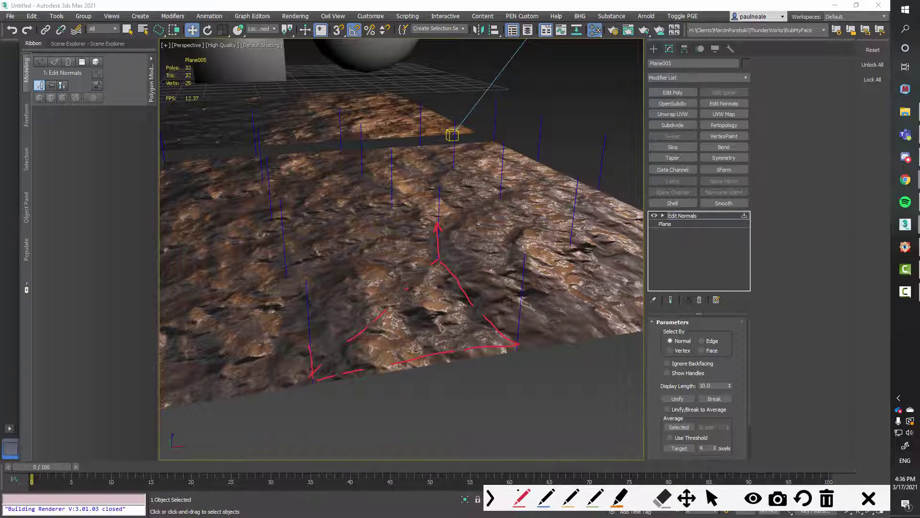
drag(518, 342, 518, 323)
Step: Draw two yellow rays meeting in a V inside the red triangle, with an upward arrow at their meeting point
click(570, 498)
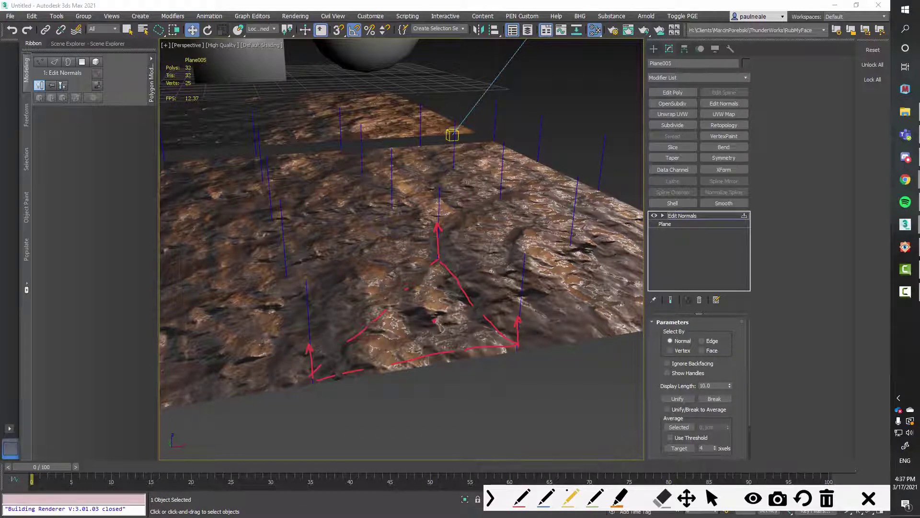
mouse_move(495, 250)
mouse_down()
mouse_move(434, 320)
mouse_move(446, 312)
mouse_move(381, 274)
mouse_up()
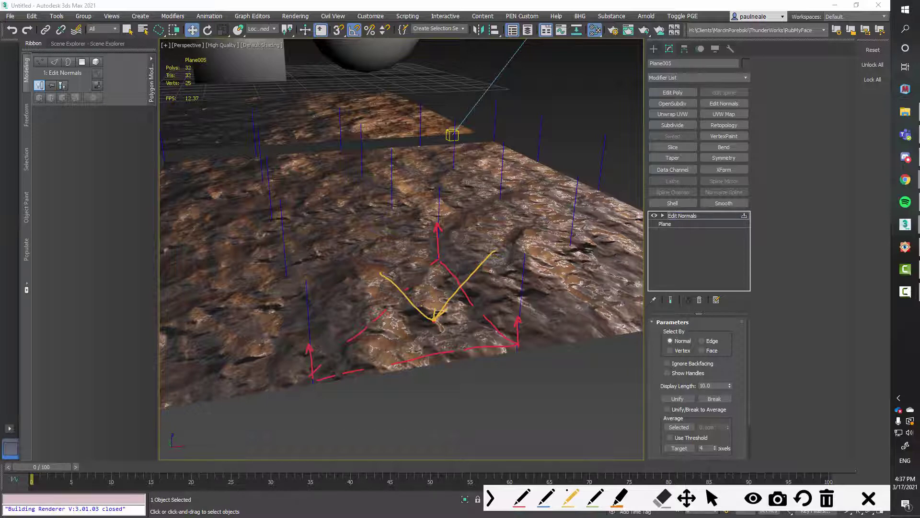
drag(435, 316, 434, 294)
click(712, 499)
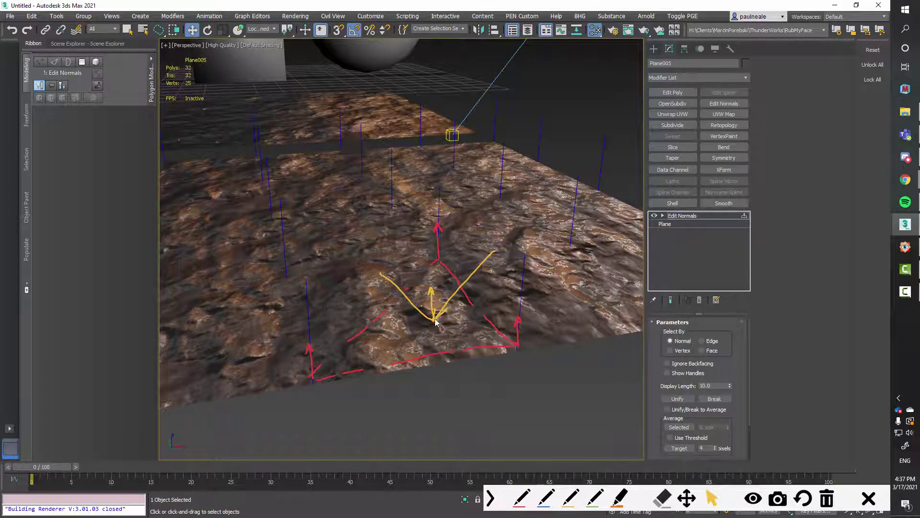
Step: Draw red and green arrows fanning out in different directions from the meeting point of the yellow rays
click(521, 498)
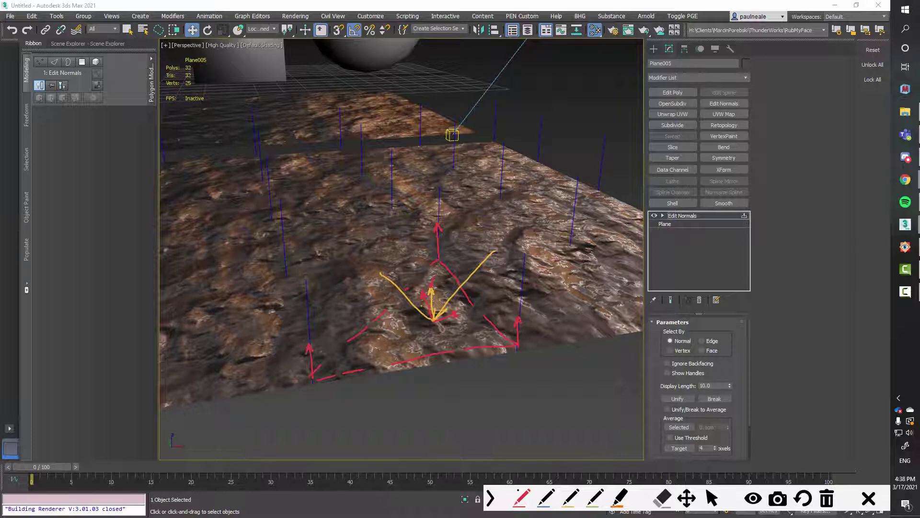
click(595, 498)
mouse_move(404, 300)
mouse_down()
mouse_move(430, 317)
mouse_move(454, 288)
mouse_move(408, 307)
mouse_move(452, 291)
mouse_up()
click(712, 498)
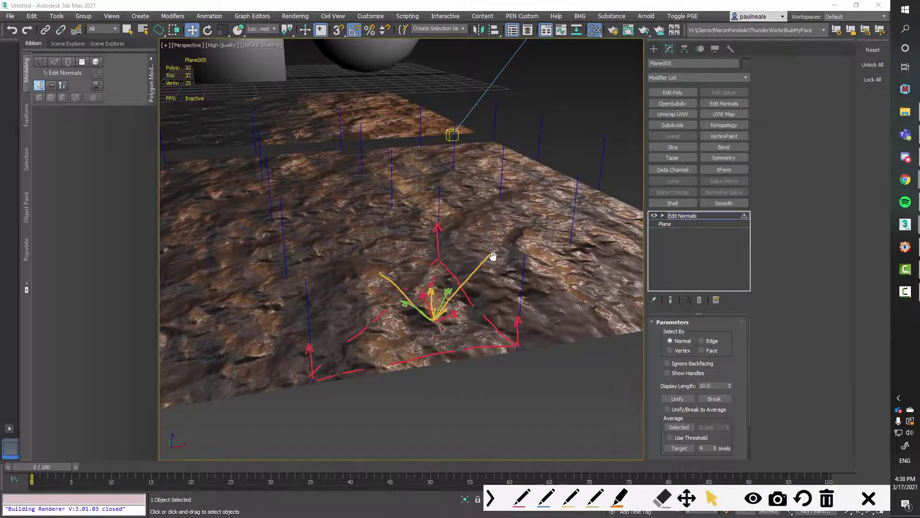
Step: Erase all screen annotations and leave the Normal sub-object level of the front plane's Edit Normals modifier
middle_drag(494, 251, 555, 361)
scroll(555, 361, down, 5)
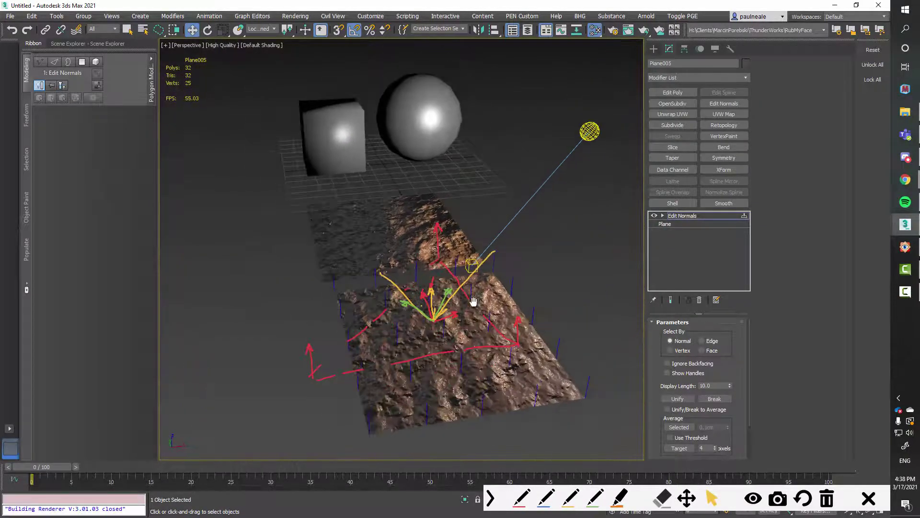
click(827, 498)
alt+middle_drag(565, 231, 404, 246)
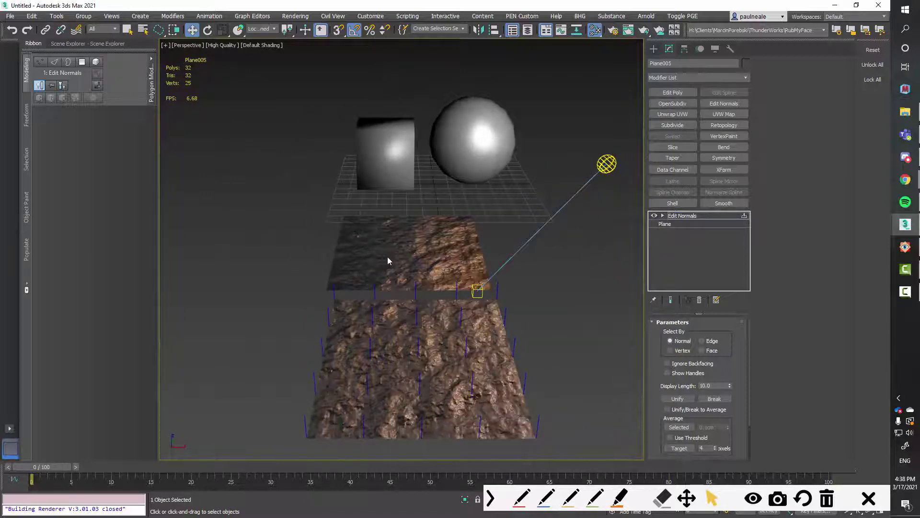
scroll(605, 223, up, 3)
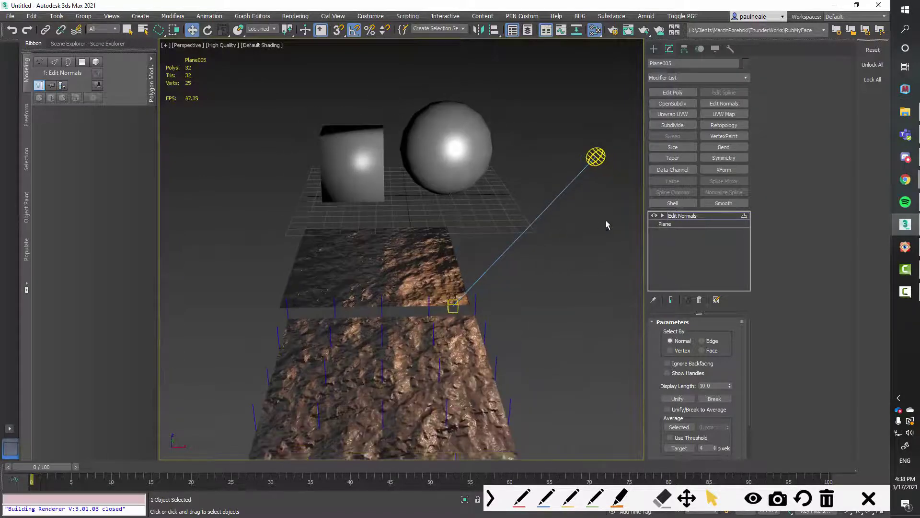
key(ctrl+b)
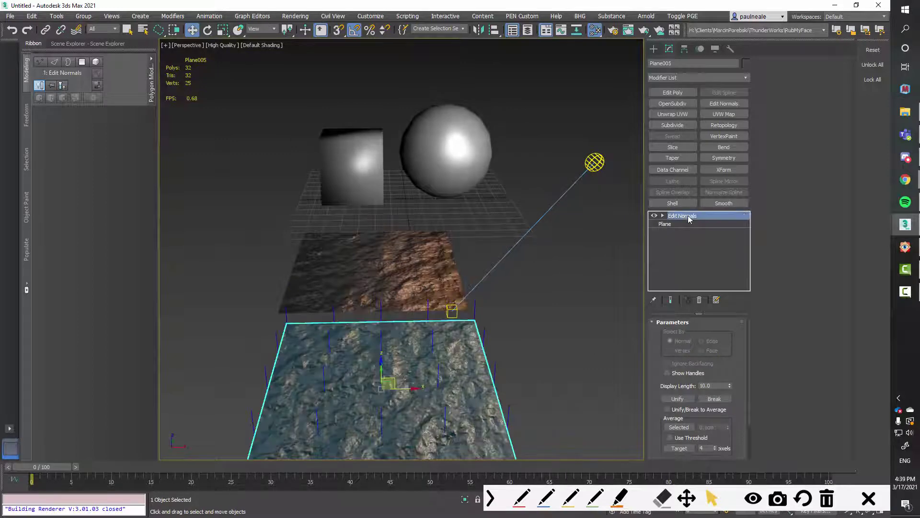
Step: Move the Arnold light closer to its target to compare shading on both planes, and delete the light from the scene
click(596, 162)
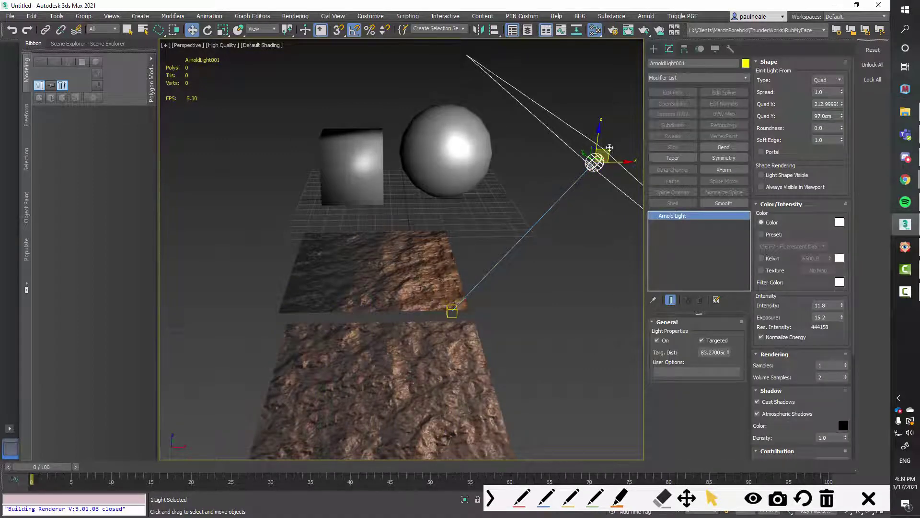
drag(607, 147, 550, 184)
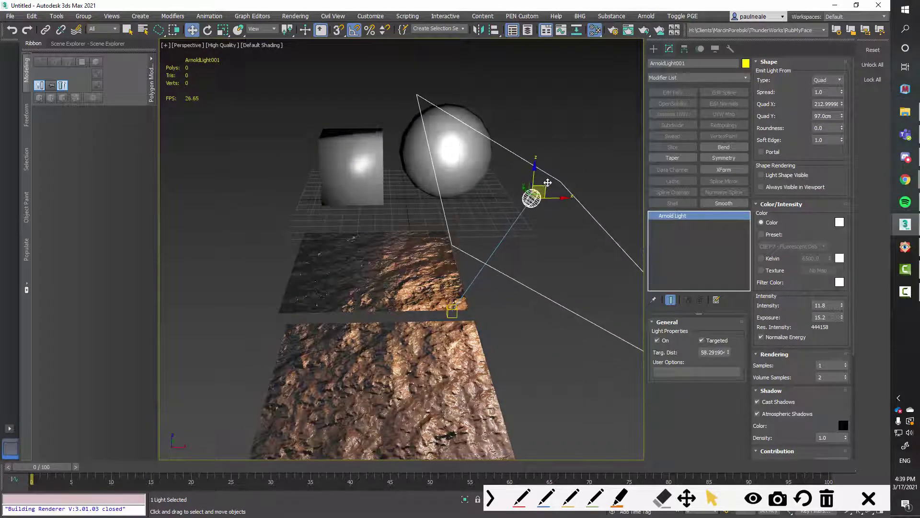
click(460, 284)
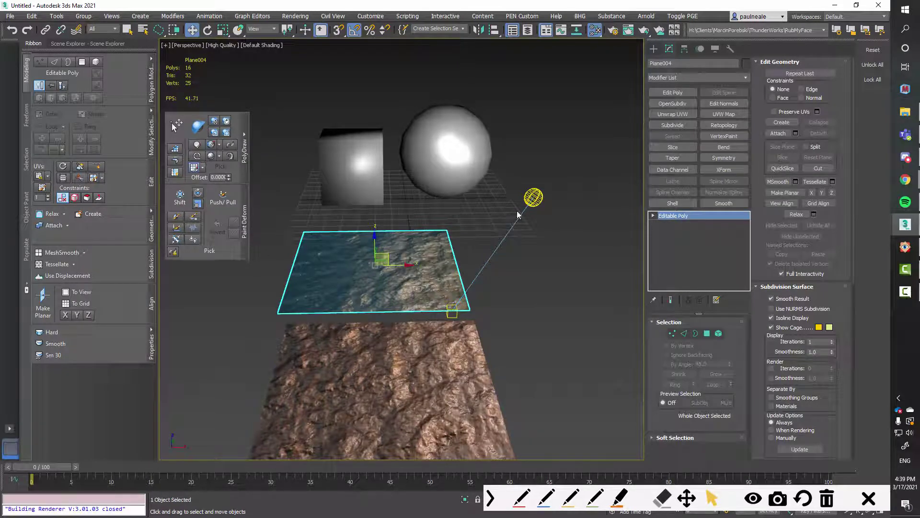
click(533, 197)
middle_drag(510, 244, 525, 300)
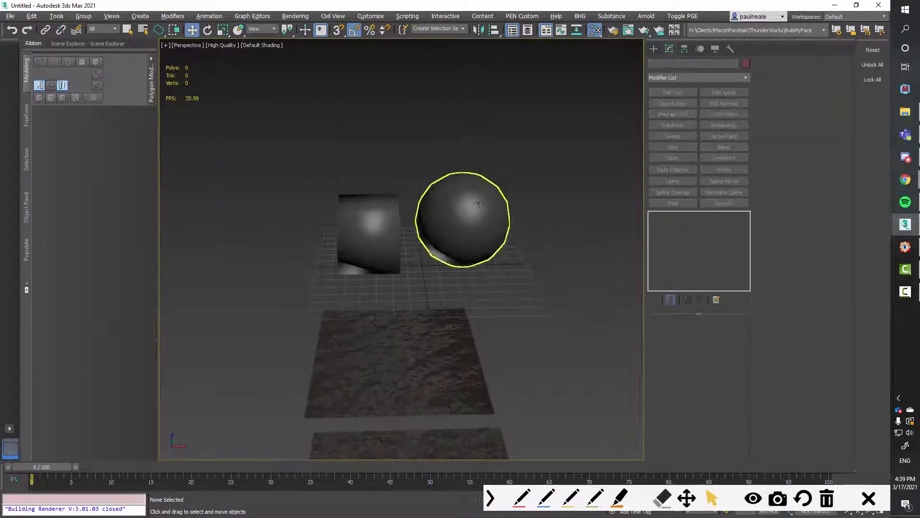
Step: Add a Smooth modifier to the sphere to give it faceted shading, with edged faces hidden
scroll(477, 192, up, 4)
click(477, 192)
scroll(532, 247, up, 2)
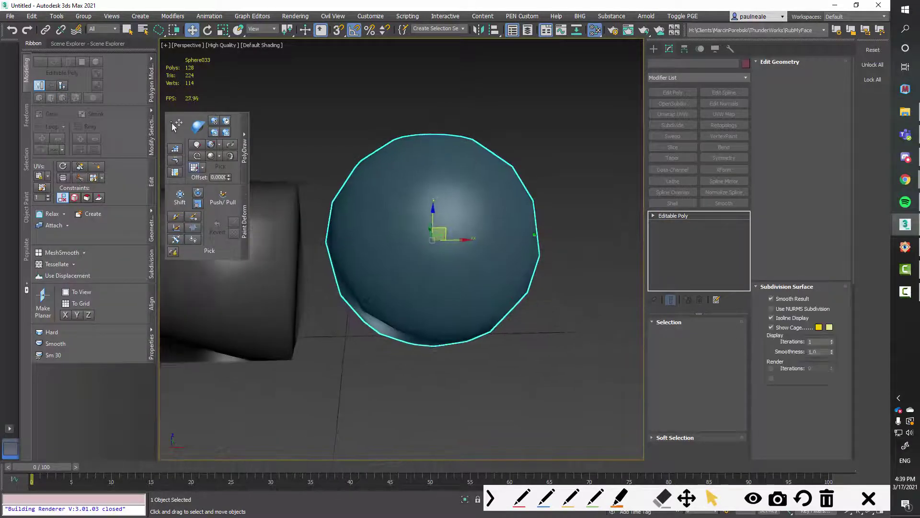
key(F4)
mouse_move(548, 277)
alt+middle_down()
mouse_move(550, 294)
mouse_move(536, 275)
mouse_move(540, 284)
mouse_move(517, 286)
mouse_move(555, 278)
mouse_move(526, 274)
mouse_move(550, 288)
mouse_move(563, 273)
mouse_move(572, 286)
mouse_move(564, 273)
mouse_move(567, 312)
alt+middle_up()
click(724, 203)
key(F4)
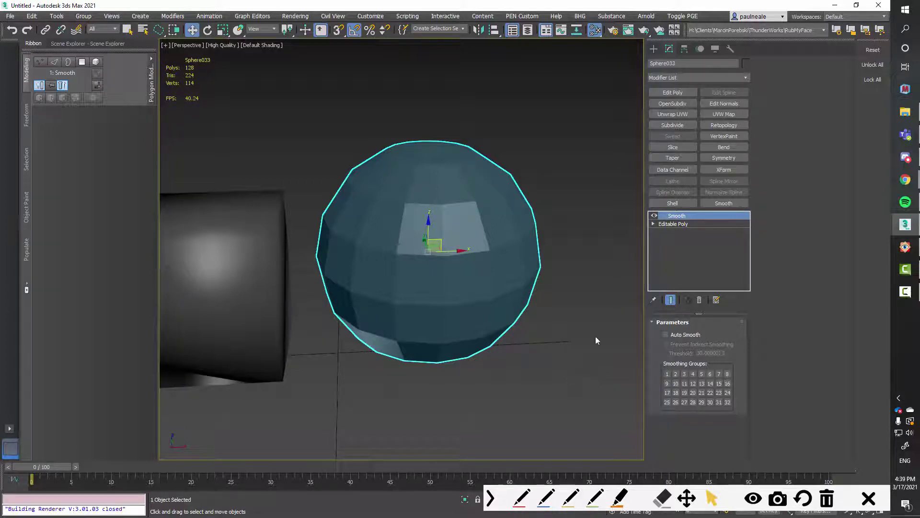
Step: Remove the Edit Normals modifier from the box and reselect the sphere
click(219, 282)
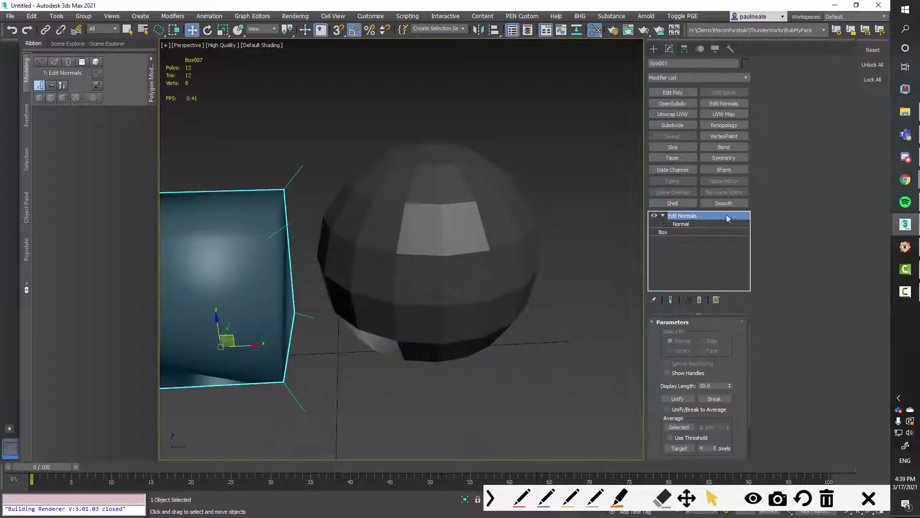
click(508, 254)
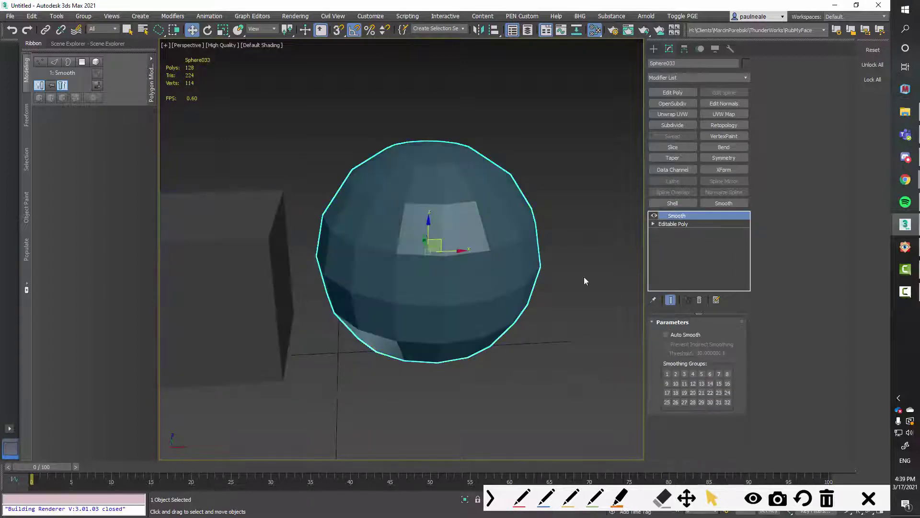
Step: Try smoothing group 1 on the sphere's Smooth modifier, and switch it to Auto Smooth with a threshold of 18.3
click(667, 374)
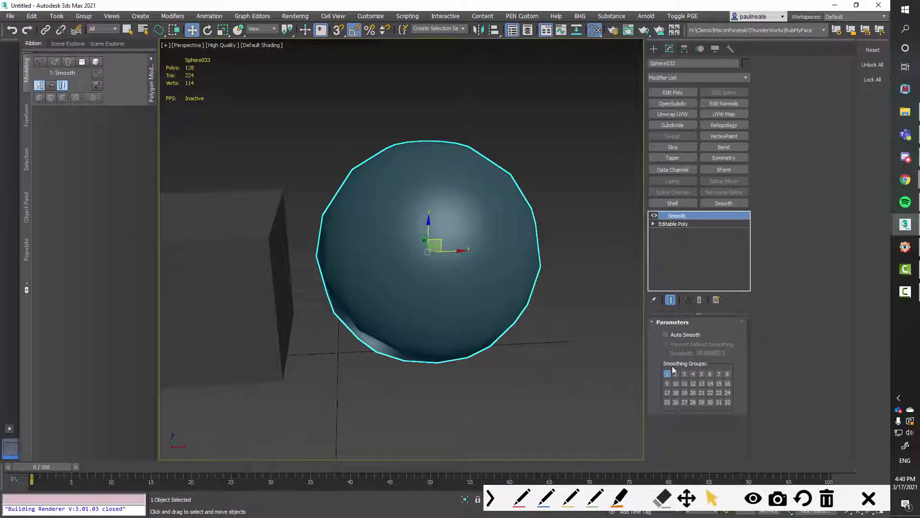
click(665, 334)
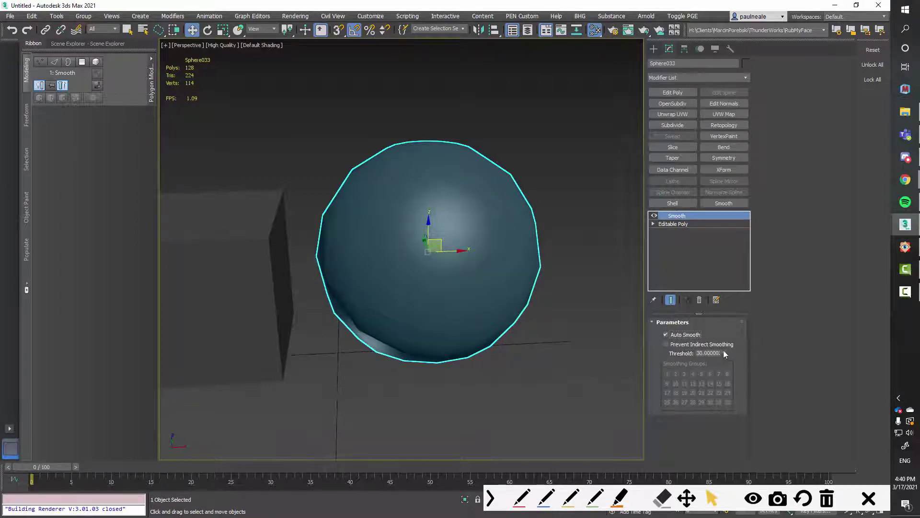
mouse_move(726, 356)
mouse_down()
mouse_move(720, 446)
mouse_move(730, 402)
mouse_up()
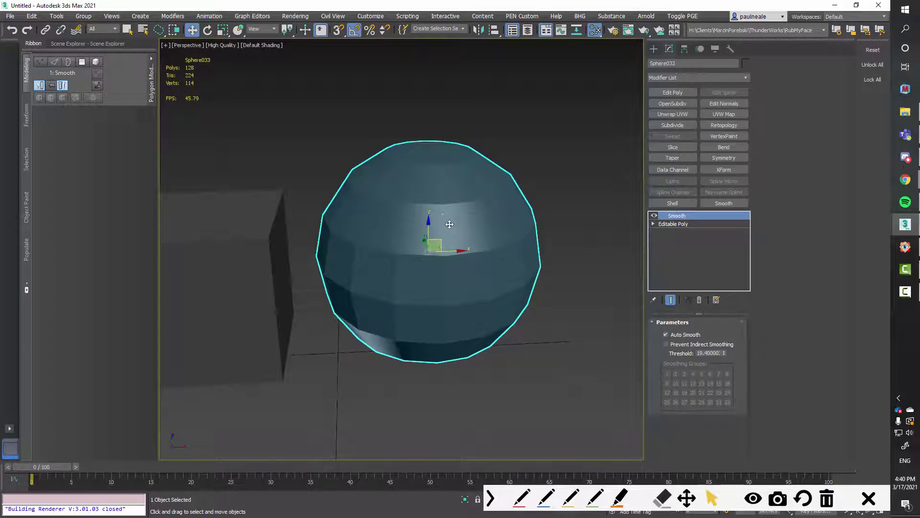
mouse_move(724, 353)
mouse_down()
mouse_move(730, 331)
mouse_move(731, 371)
mouse_move(730, 354)
mouse_up()
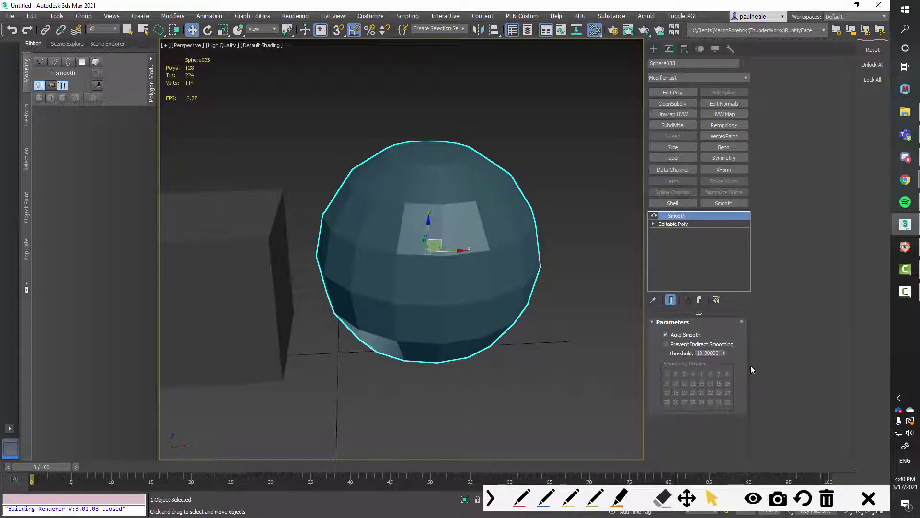
Step: Delete the Smooth modifier from the sphere's modifier stack
right_click(686, 218)
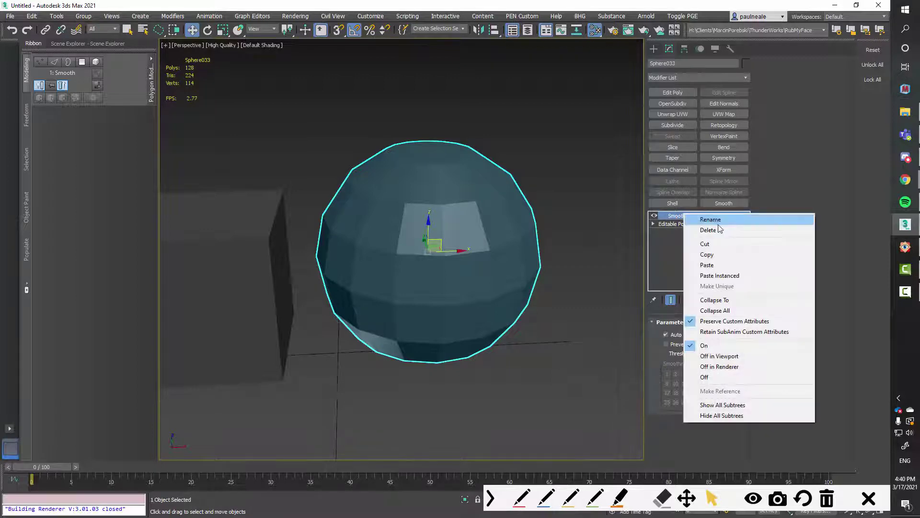
click(719, 228)
middle_drag(535, 260, 545, 255)
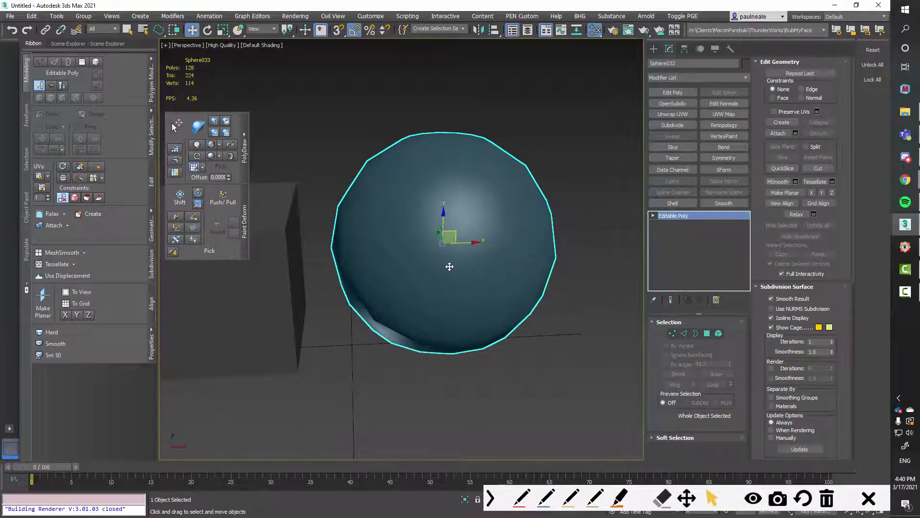
Step: Show edged faces, select one front polygon of the sphere at polygon level, and place the smoothing groups palette beside the sphere
key(F4)
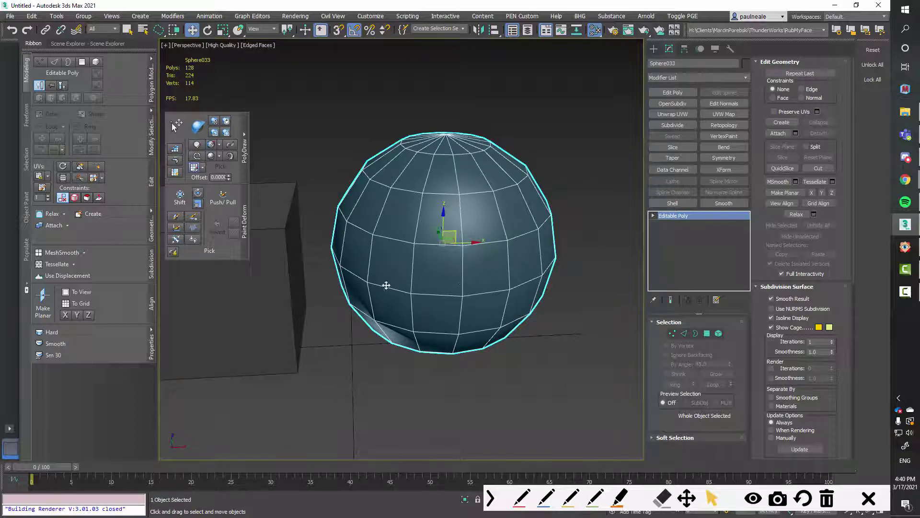
key(3)
key(4)
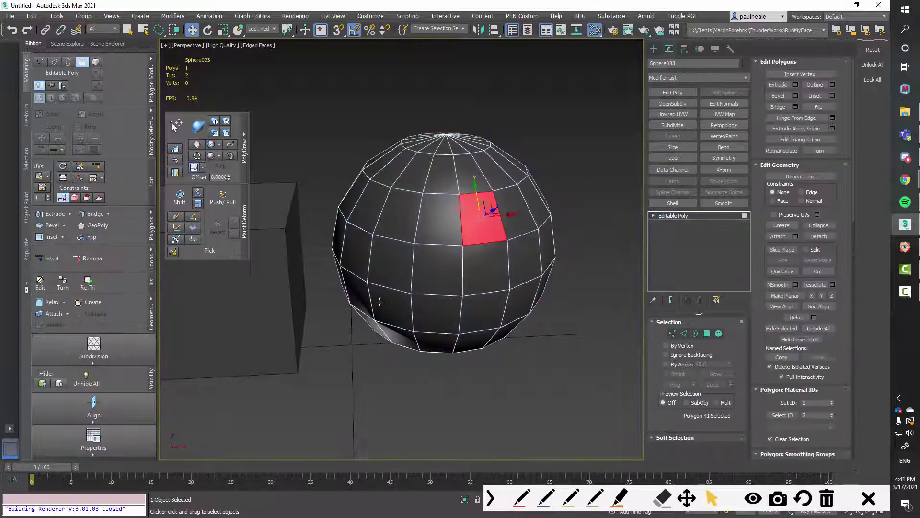
click(451, 268)
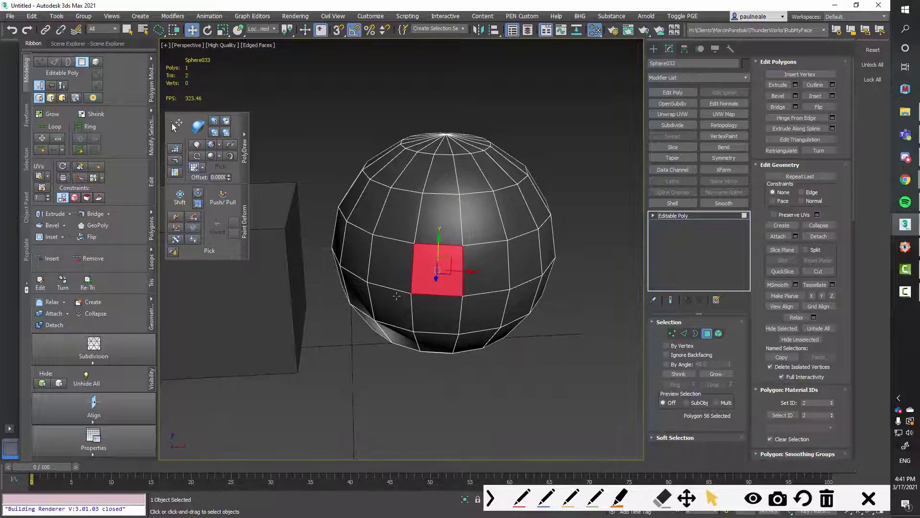
mouse_move(133, 452)
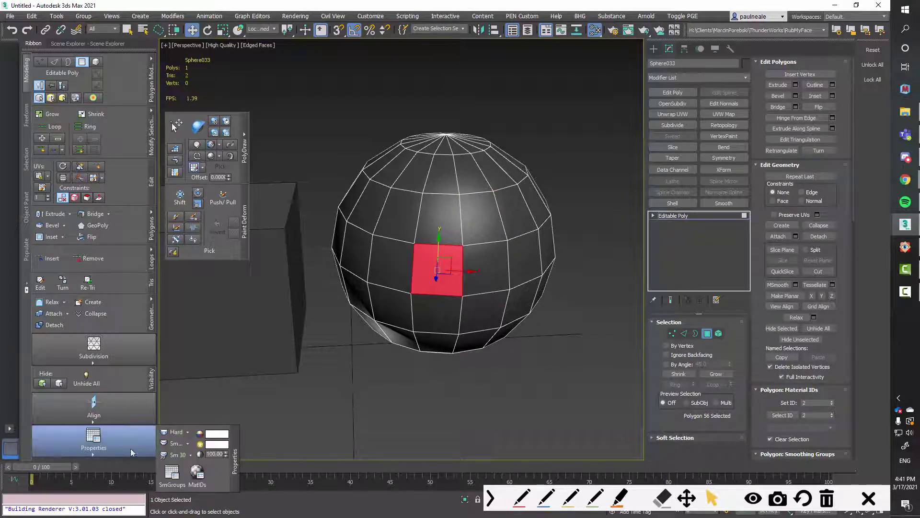
click(174, 475)
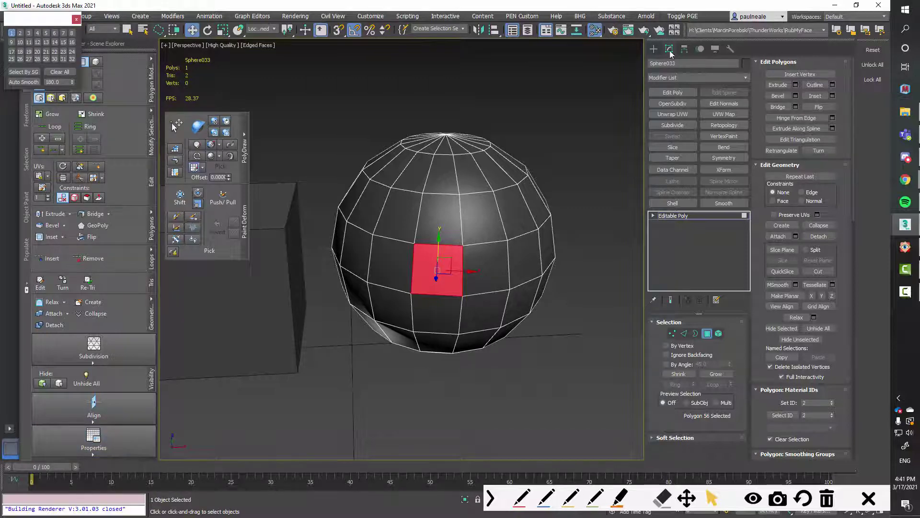
drag(47, 20, 214, 286)
mouse_move(138, 434)
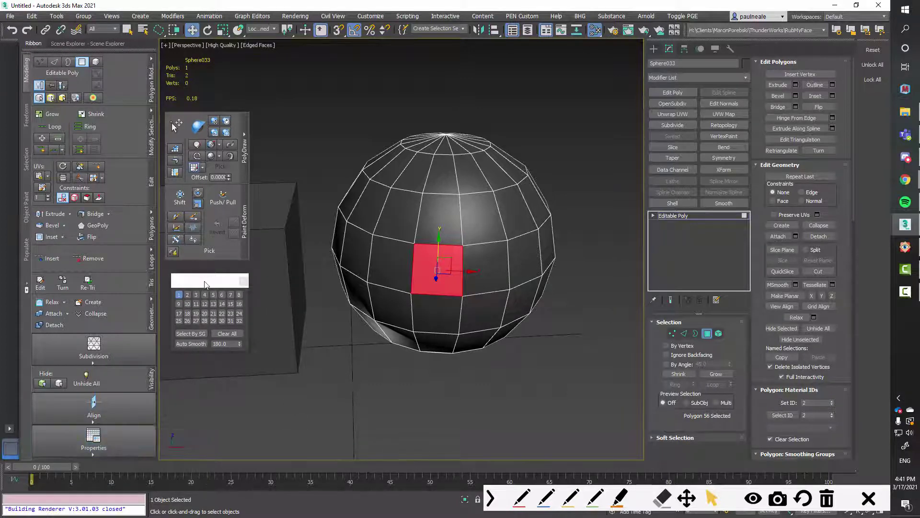
drag(204, 284, 204, 277)
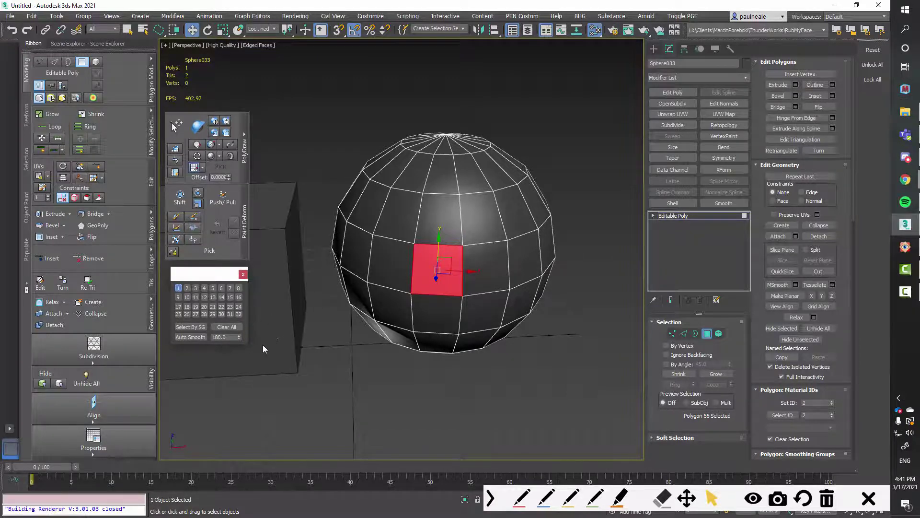
Step: Select several polygons of the sphere one at a time to check which smoothing group each belongs to
click(197, 337)
click(384, 267)
click(386, 216)
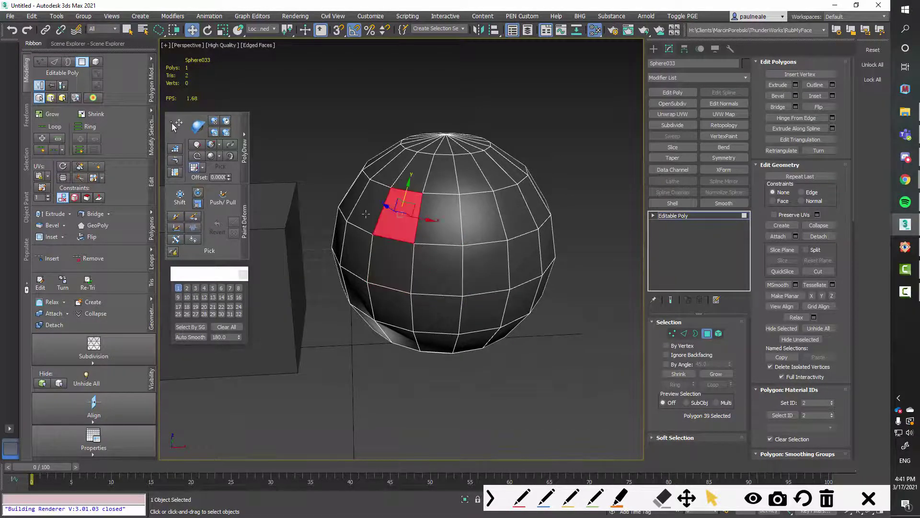
click(366, 214)
click(356, 251)
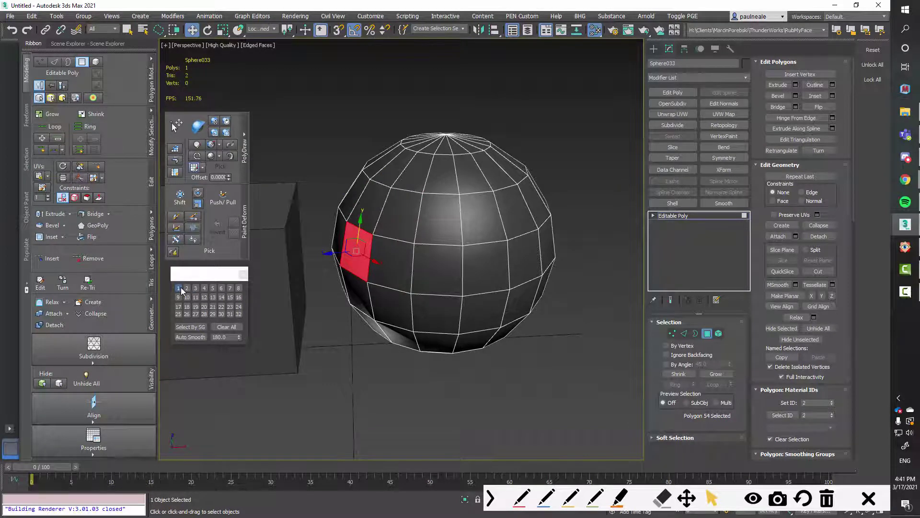
Step: Remove smoothing group 1 from the front polygon just below the sphere's centre, and inspect the shading without edged faces
click(439, 271)
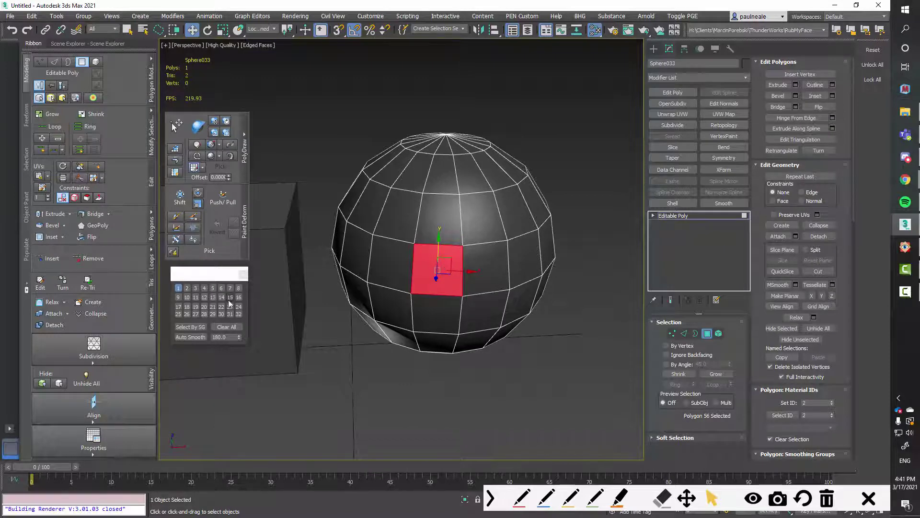
click(178, 288)
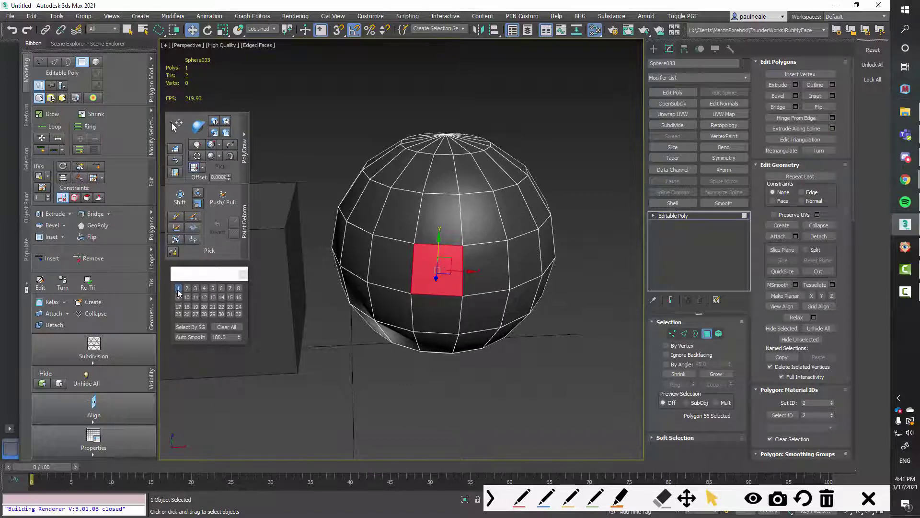
click(318, 344)
key(F4)
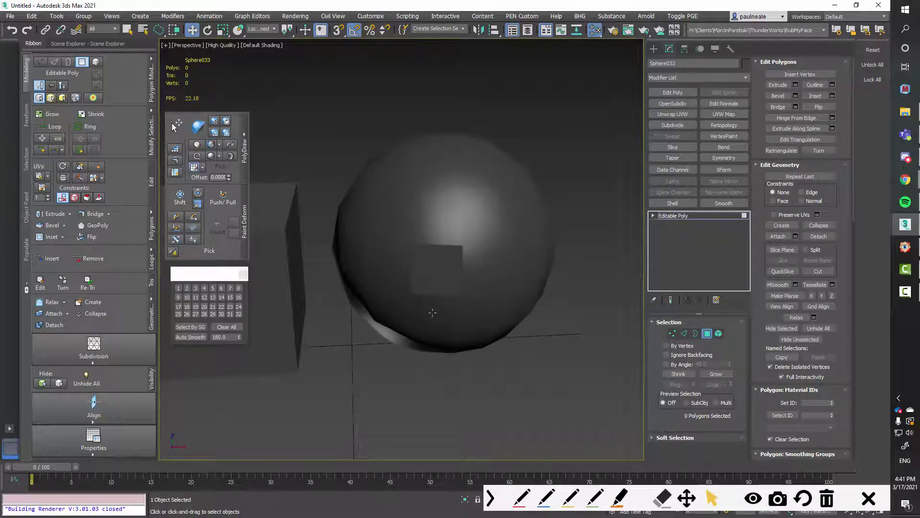
Step: Change the polygon adjacent to the ungrouped one on the sphere from smoothing group 1 to group 2
mouse_move(487, 306)
alt+middle_down()
mouse_move(459, 327)
mouse_move(501, 300)
mouse_move(488, 291)
alt+middle_up()
alt+middle_drag(513, 243, 519, 142)
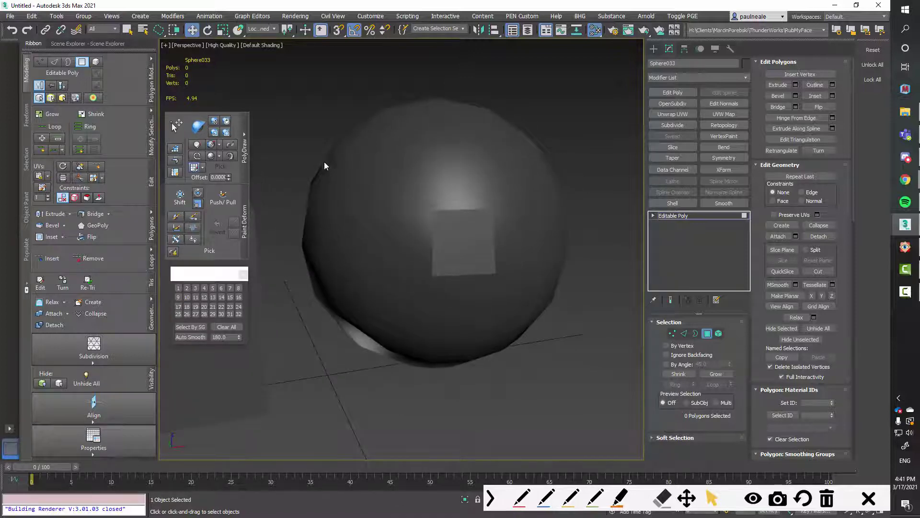
alt+middle_drag(382, 273, 432, 283)
click(461, 267)
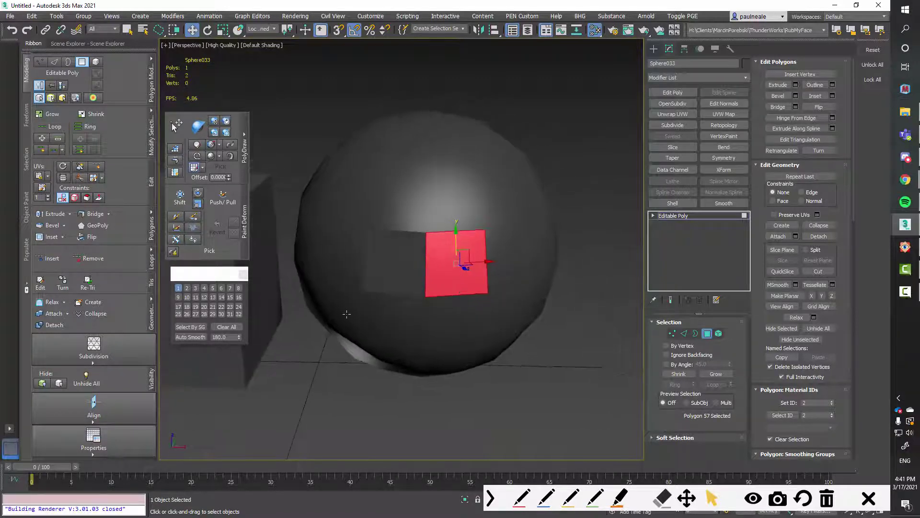
click(178, 287)
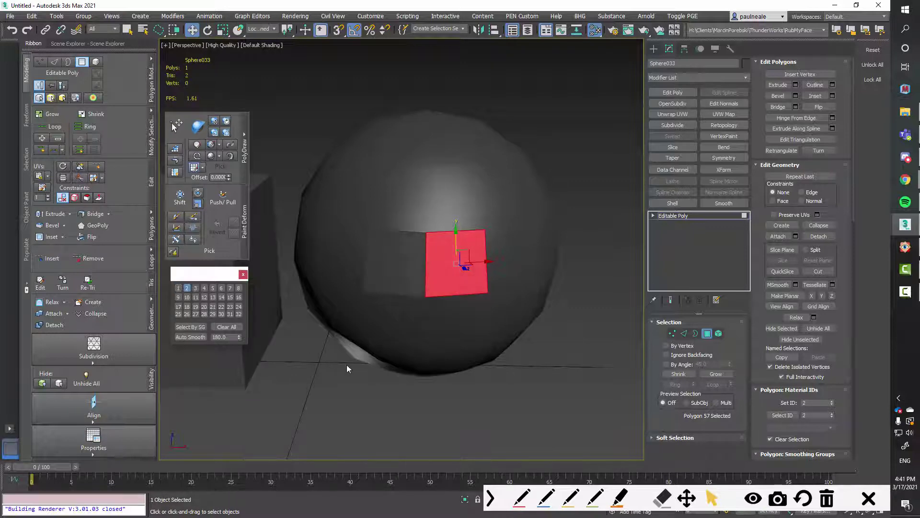
Step: Select several sphere polygons in and around the two group 2 polygons one at a time to compare their smoothing groups
click(382, 364)
alt+middle_drag(383, 365, 488, 172)
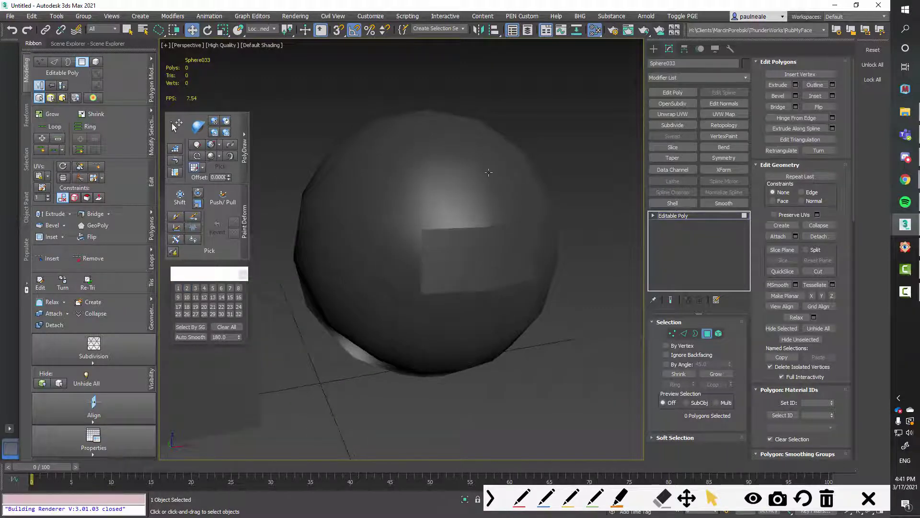
click(412, 198)
click(451, 194)
click(432, 155)
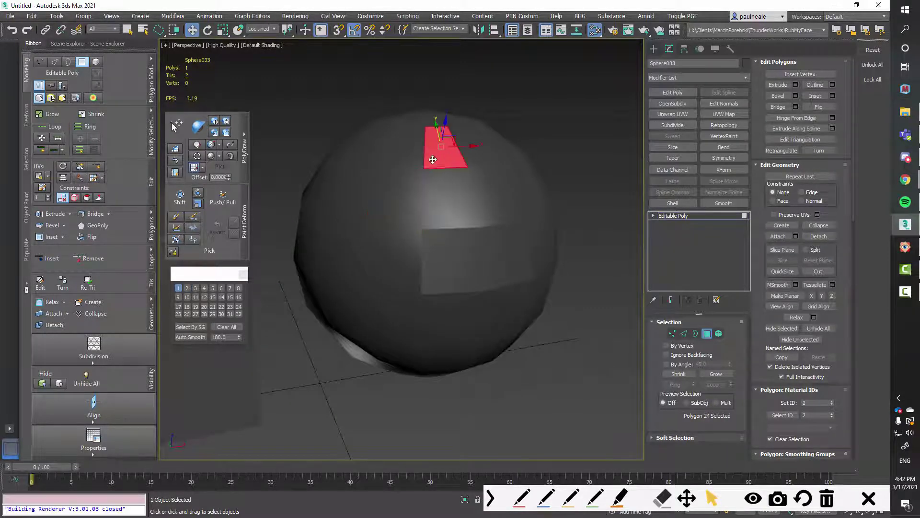
click(406, 168)
alt+middle_drag(406, 168, 489, 251)
click(455, 245)
click(501, 250)
click(437, 247)
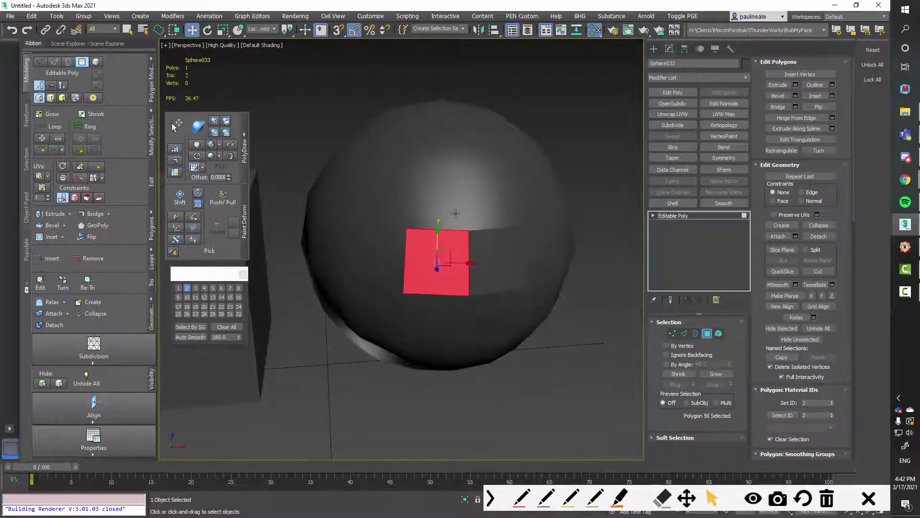
click(438, 197)
click(436, 262)
Step: Add smoothing group 2 to the group 1 polygon directly above one of the two group 2 polygons, keeping group 1 assigned, and deselect it
alt+middle_drag(568, 275, 495, 226)
scroll(494, 226, up, 5)
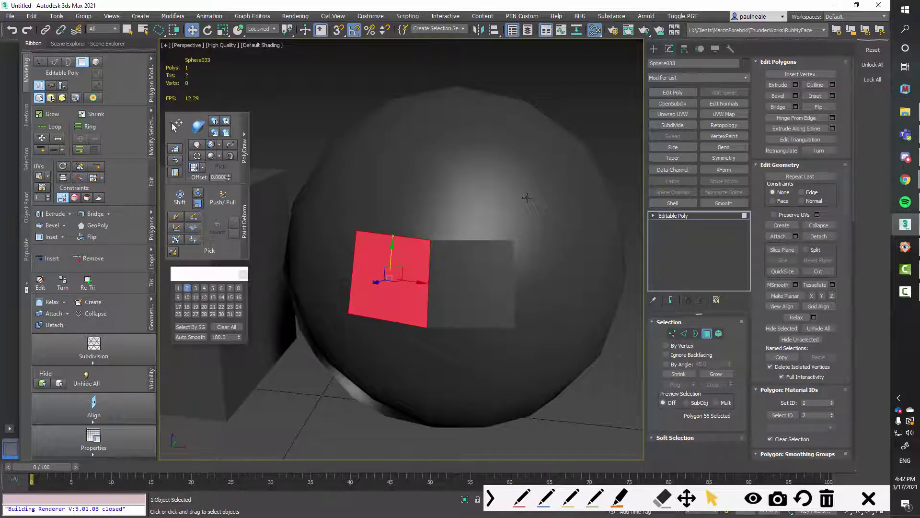
click(469, 216)
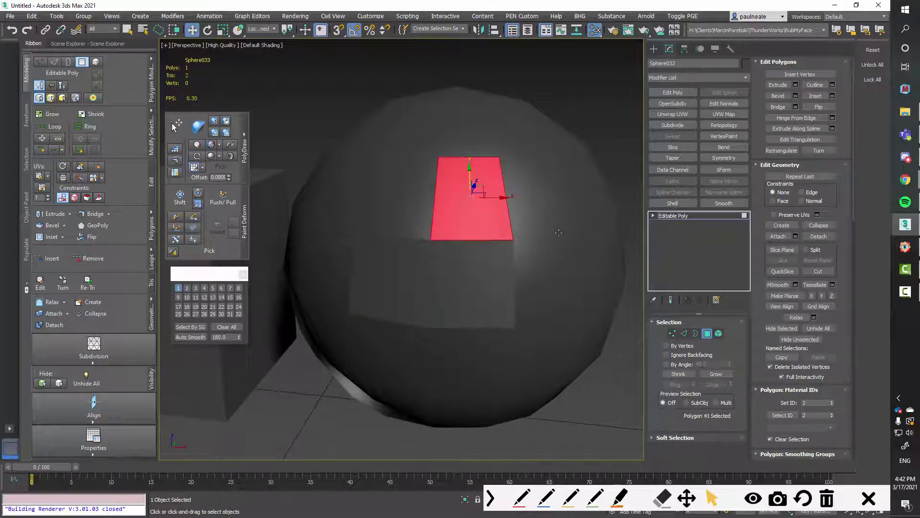
alt+middle_drag(468, 215, 552, 221)
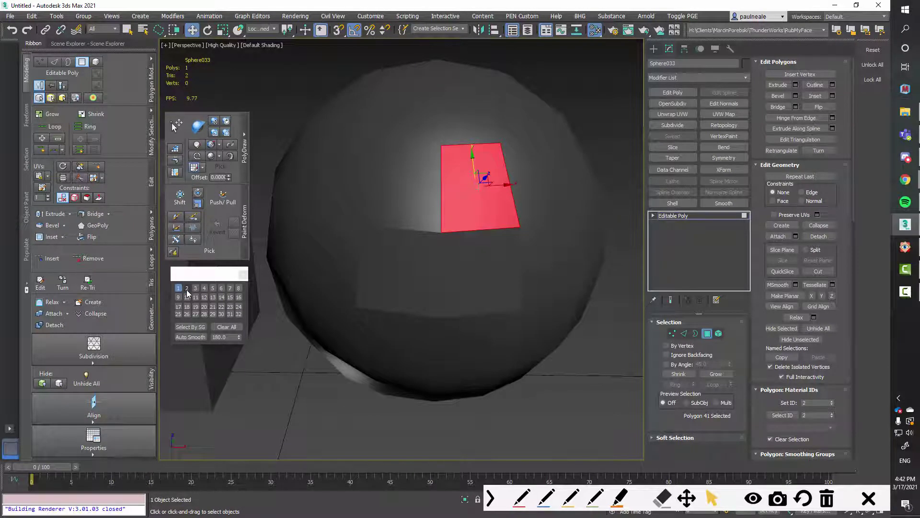
click(187, 288)
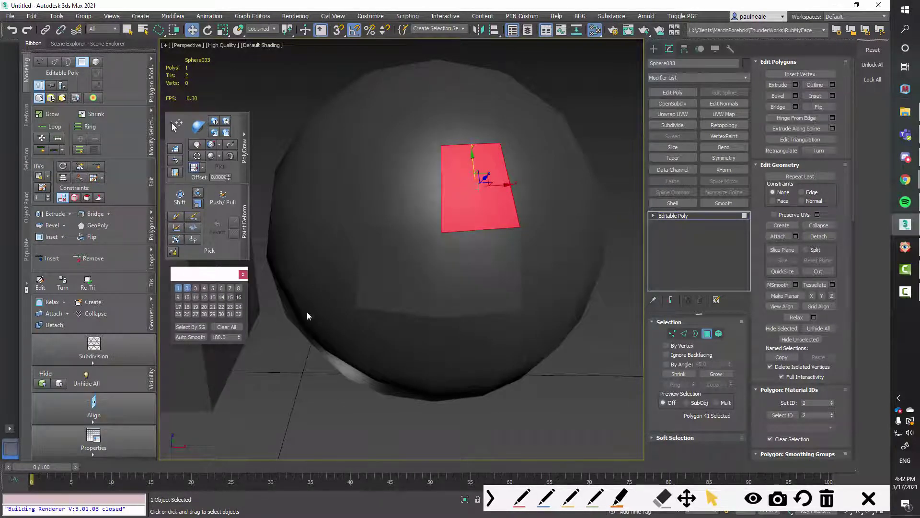
click(583, 387)
mouse_move(596, 294)
alt+middle_down()
mouse_move(594, 284)
mouse_move(585, 291)
mouse_move(602, 284)
mouse_move(600, 292)
alt+middle_up()
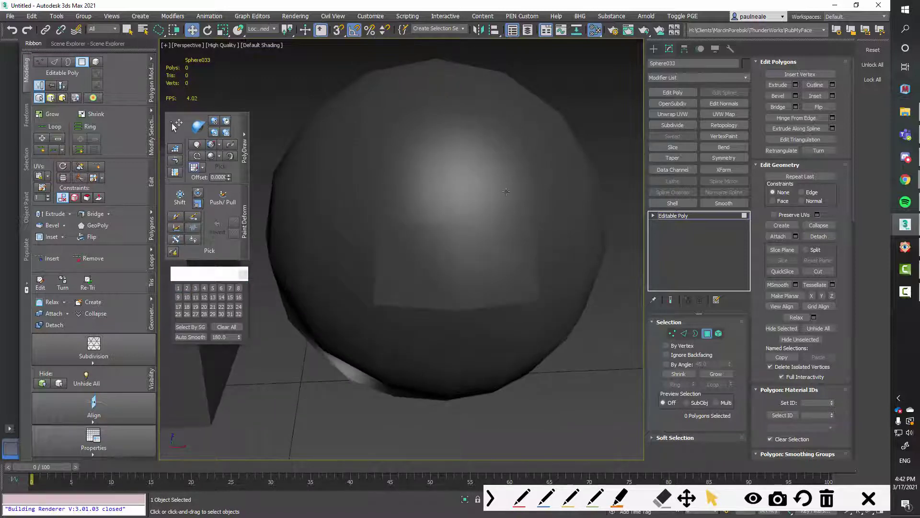
Step: Reselect the polygon that belongs to smoothing groups 1 and 2, deselect it, and inspect how its borders are shaded
click(486, 182)
alt+middle_drag(487, 182, 535, 222)
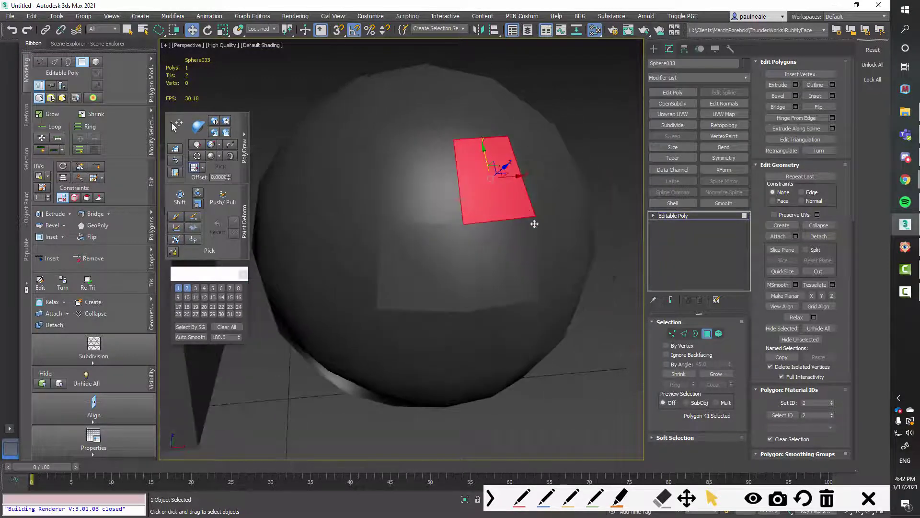
click(629, 326)
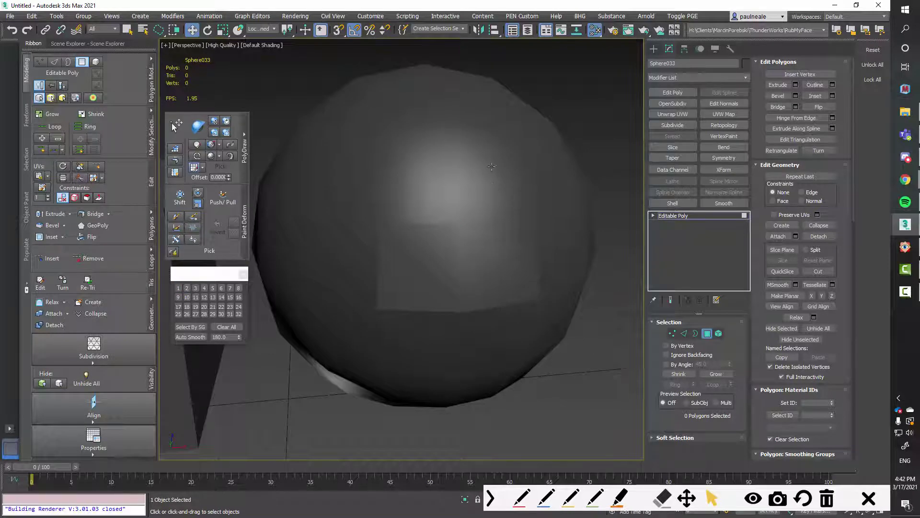
alt+middle_drag(492, 167, 530, 223)
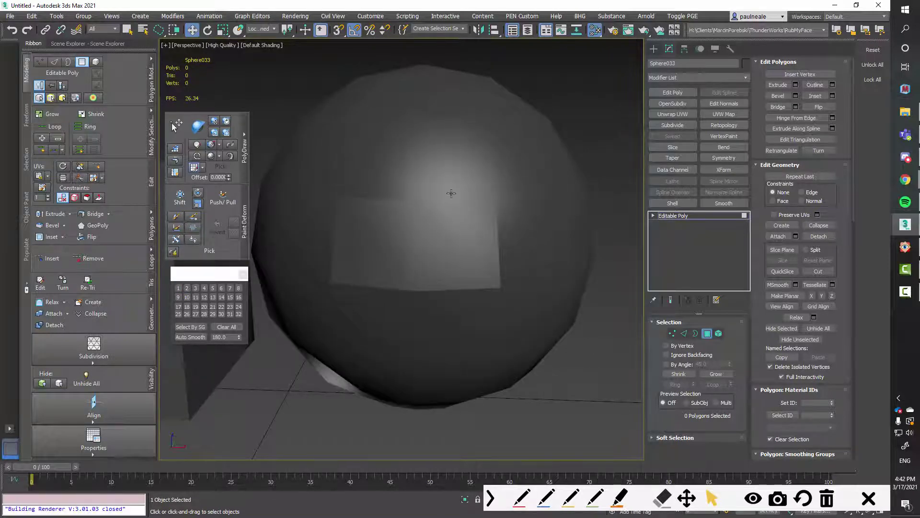
alt+middle_drag(454, 209, 510, 238)
Step: Leave polygon level and add an Edit Normals modifier to the sphere
key(4)
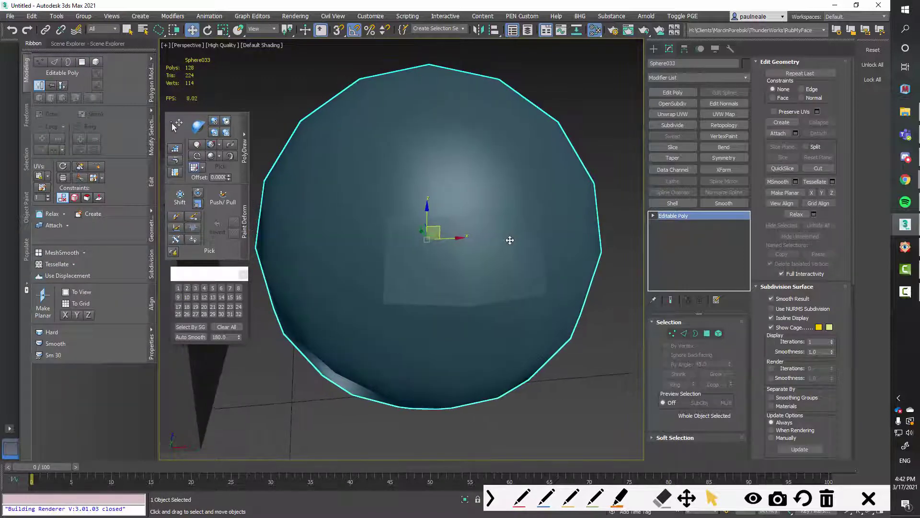
text(xedit nor)
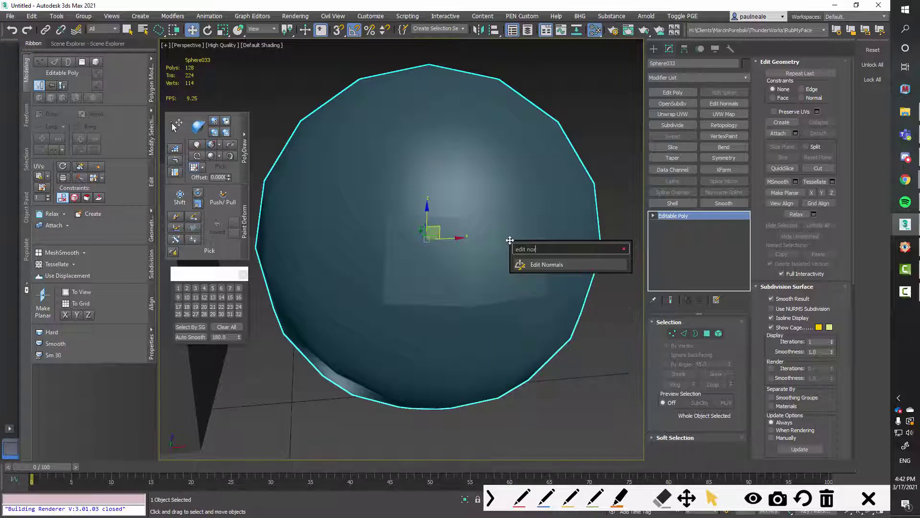
key(Return)
Step: Examine the vertex normals around the regrouped polygons, comparing corners with single and split normals
alt+middle_drag(510, 254, 497, 353)
alt+middle_drag(439, 277, 452, 242)
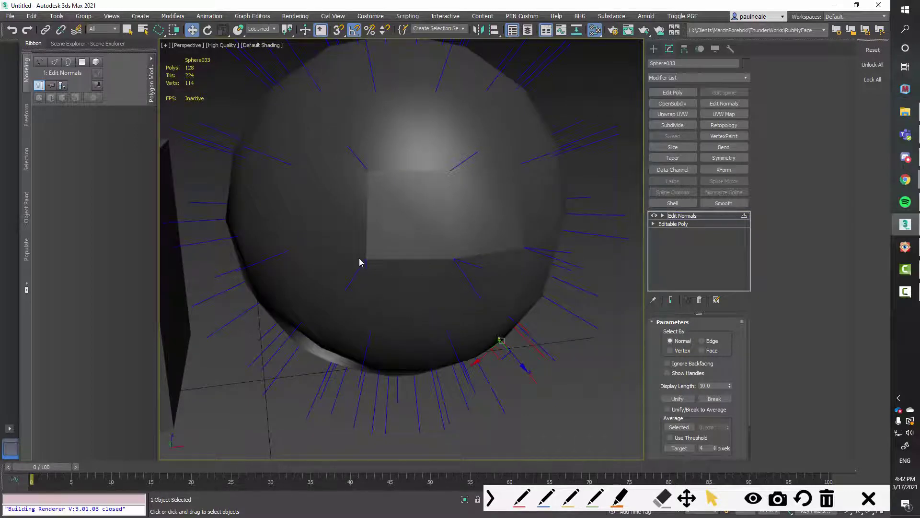
alt+middle_drag(360, 262, 345, 217)
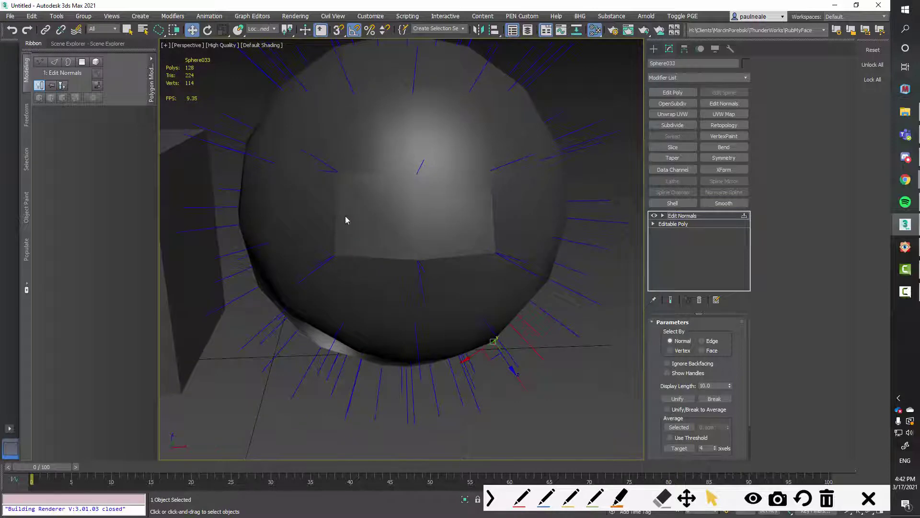
alt+middle_drag(340, 168, 448, 216)
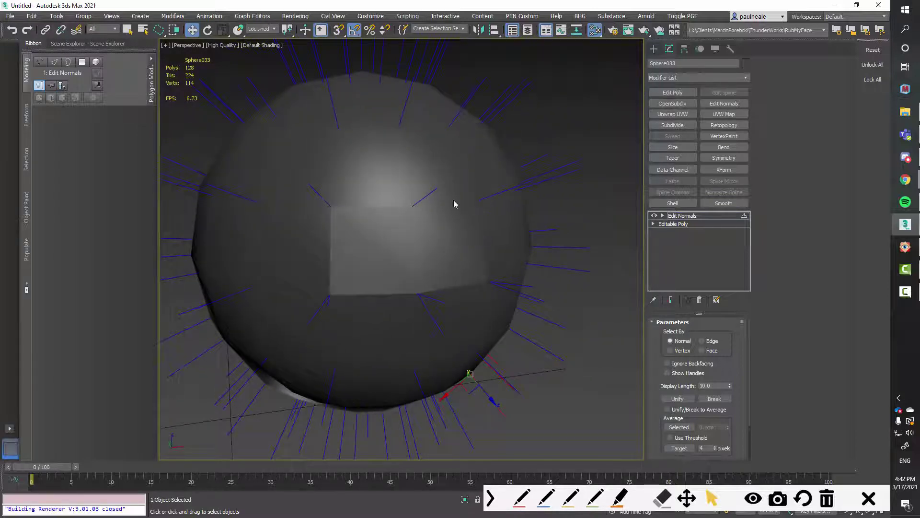
alt+middle_drag(455, 204, 448, 244)
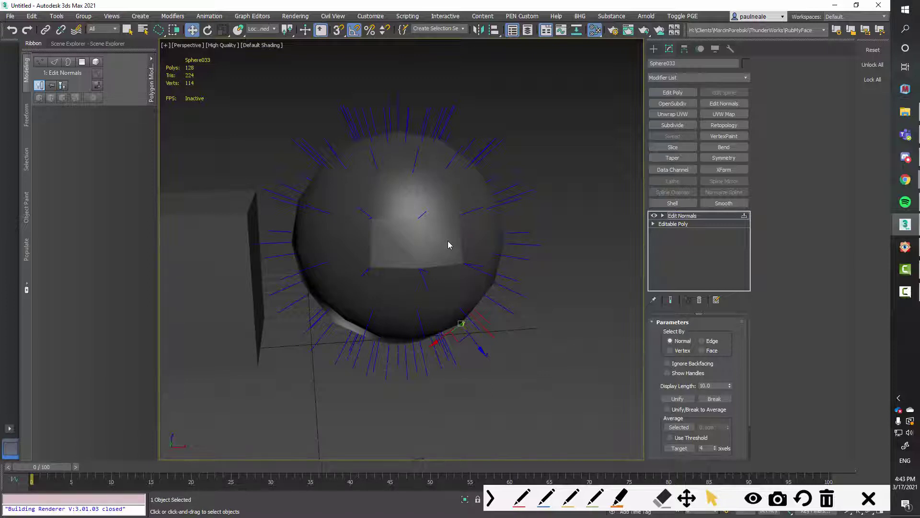
alt+middle_drag(459, 211, 468, 214)
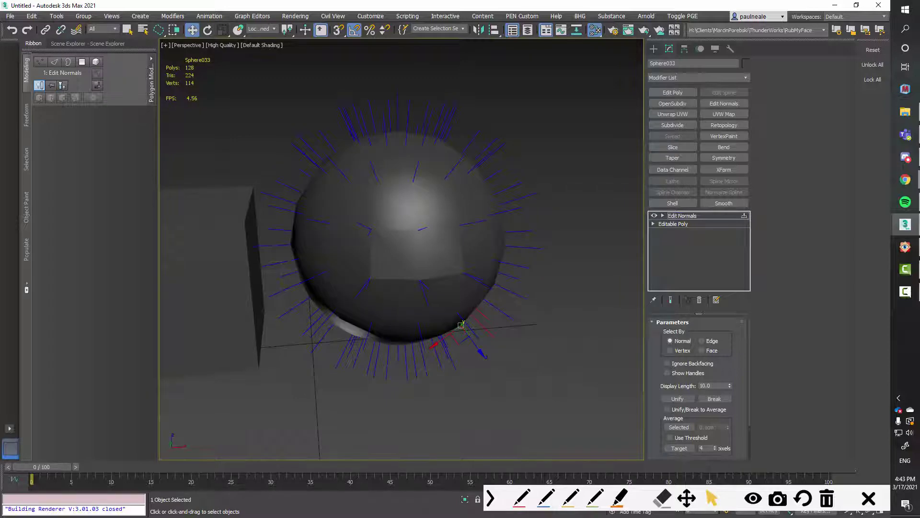
Step: Show the rough brown texture on the sphere and examine it up close, along with the textured planes in front
alt+middle_drag(537, 242, 464, 303)
scroll(463, 303, up, 8)
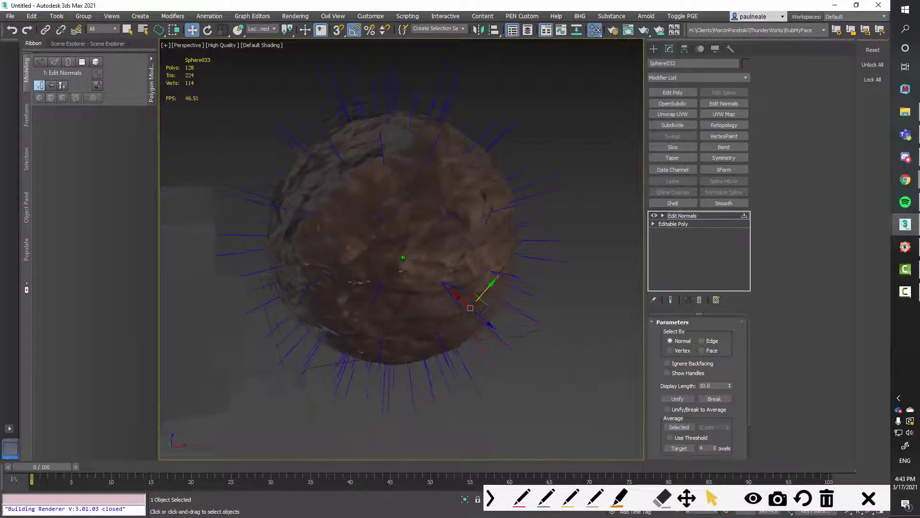
alt+middle_drag(403, 258, 328, 346)
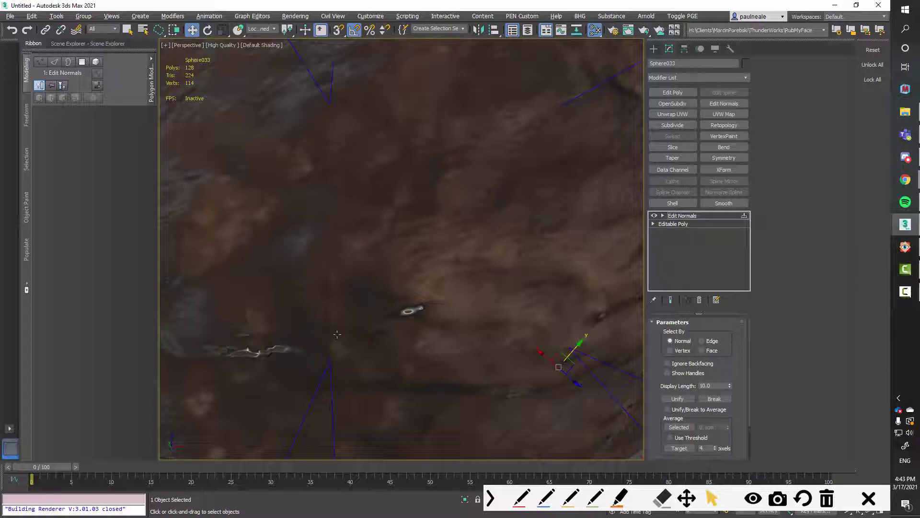
middle_drag(375, 354, 423, 286)
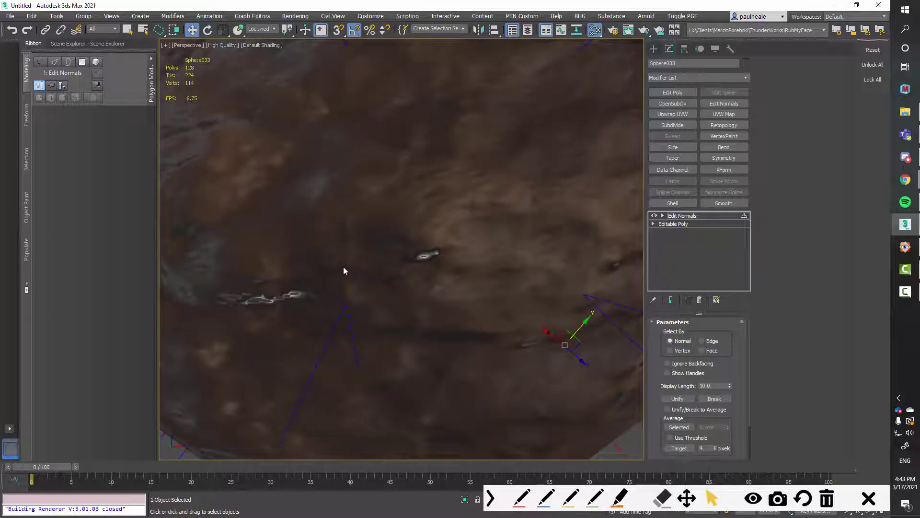
scroll(373, 285, down, 8)
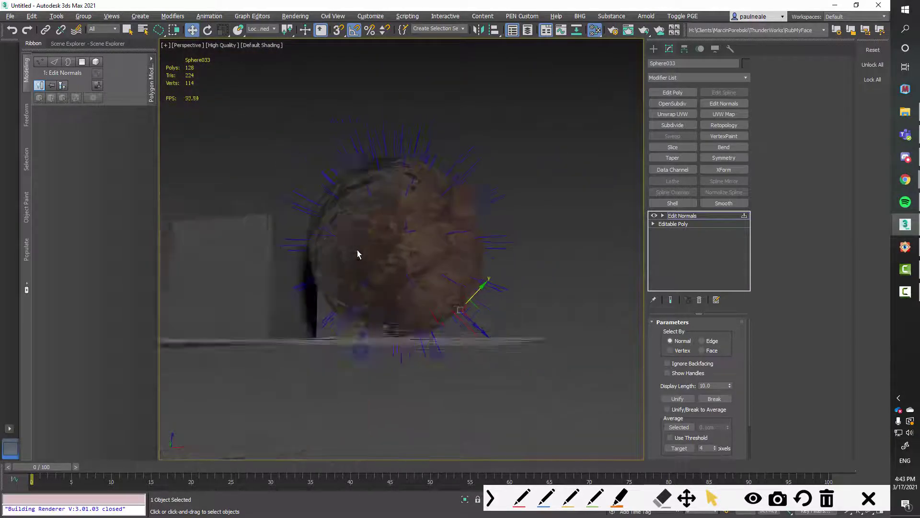
alt+middle_drag(357, 254, 446, 259)
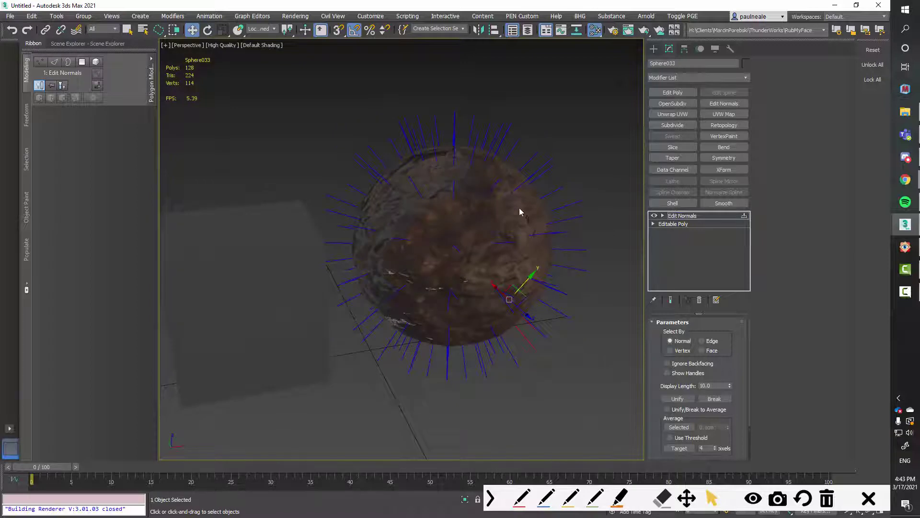
middle_drag(477, 287, 481, 214)
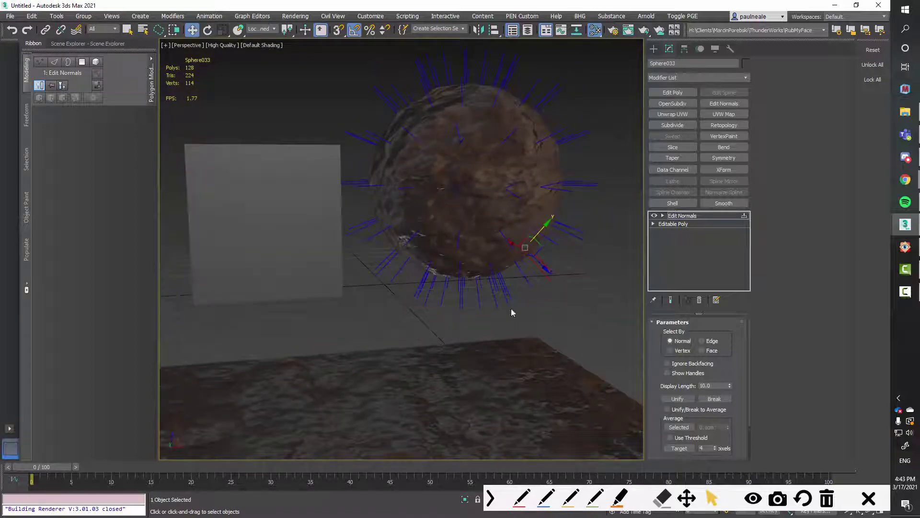
middle_drag(512, 313, 446, 271)
scroll(495, 268, down, 3)
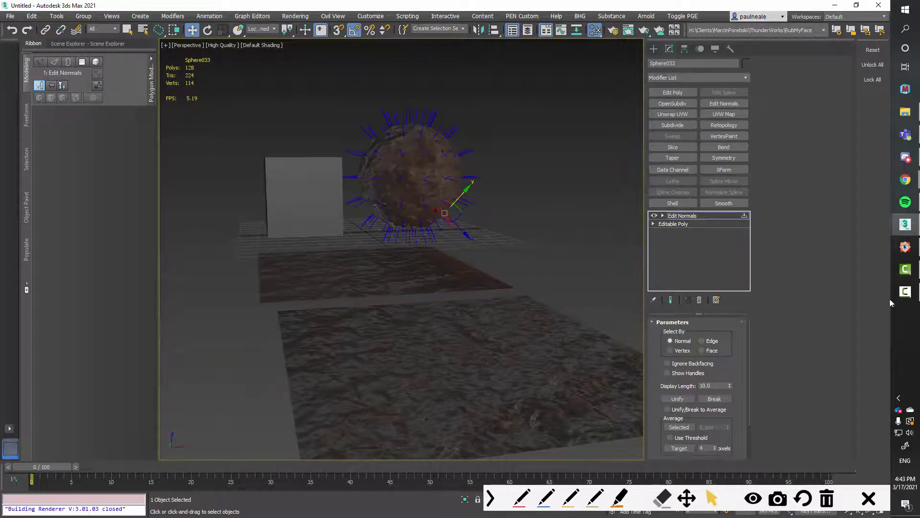
Step: Switch to FastStone Image Viewer and compare Dirt_Tiled_02.jpg with its normal map Dirt_Tiled_02_N.jpg, then return to 3ds Max
click(905, 247)
click(729, 133)
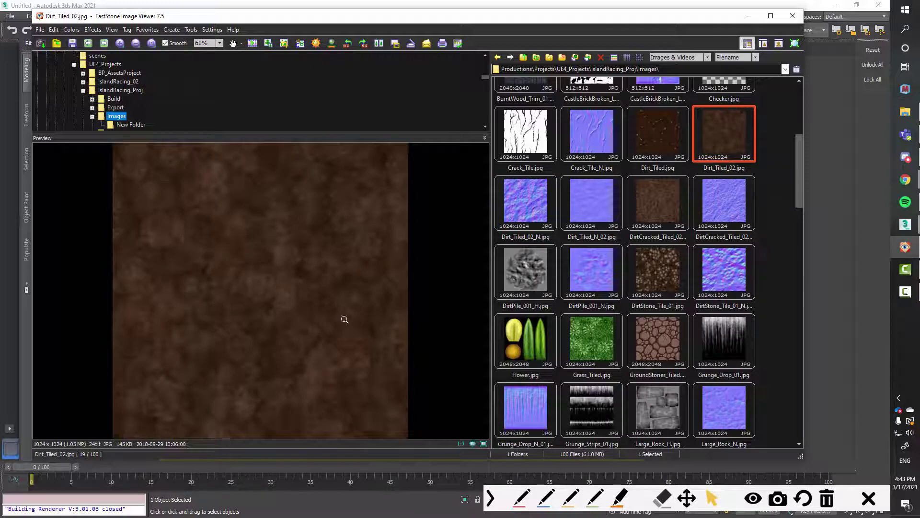
click(536, 210)
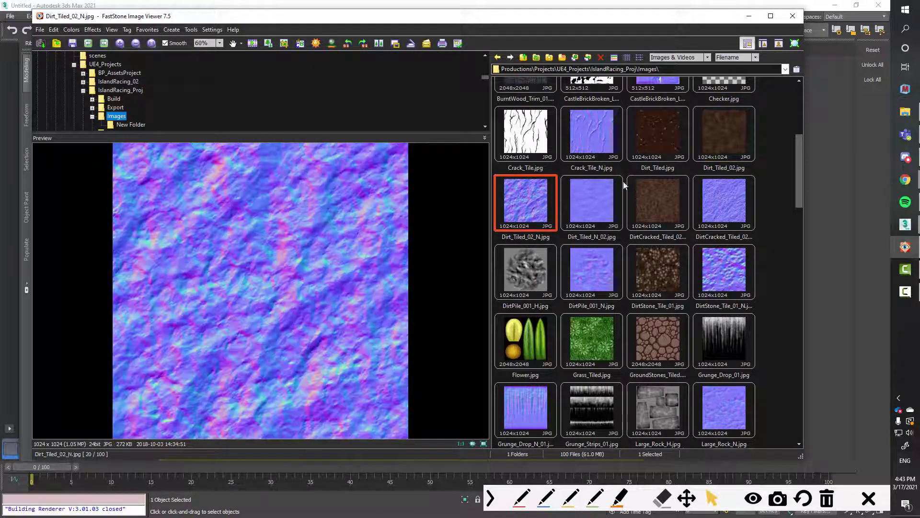
click(721, 144)
click(549, 196)
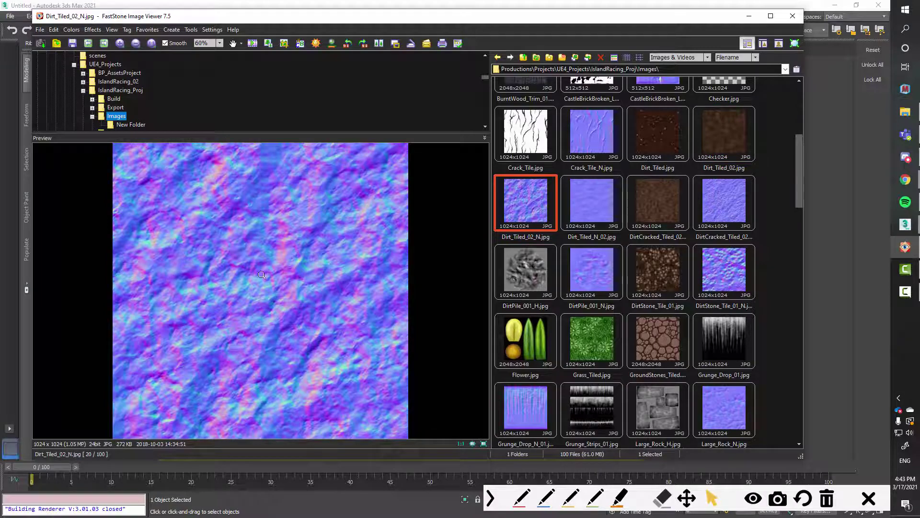
click(729, 157)
click(532, 201)
click(623, 5)
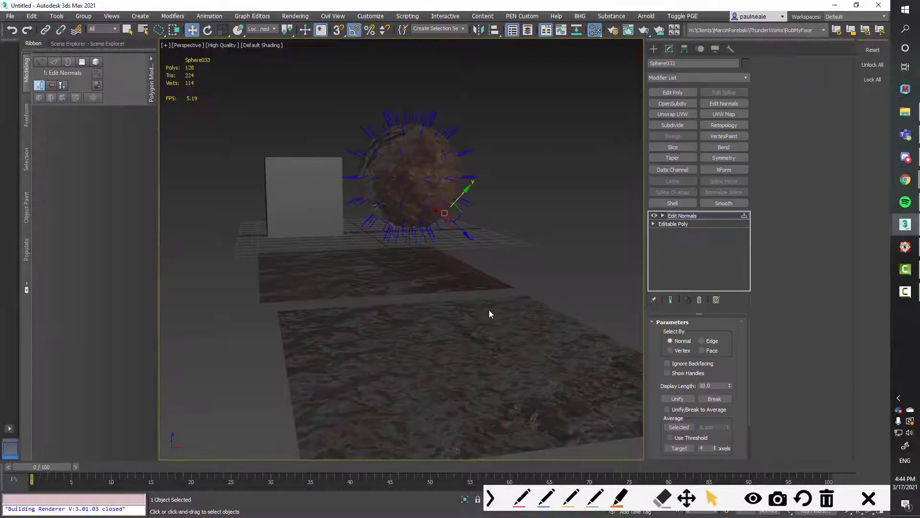
Step: View the textured planes from a higher angle and compare them with Dirt_Tiled_02_N.jpg in FastStone Image Viewer
middle_drag(493, 307, 462, 311)
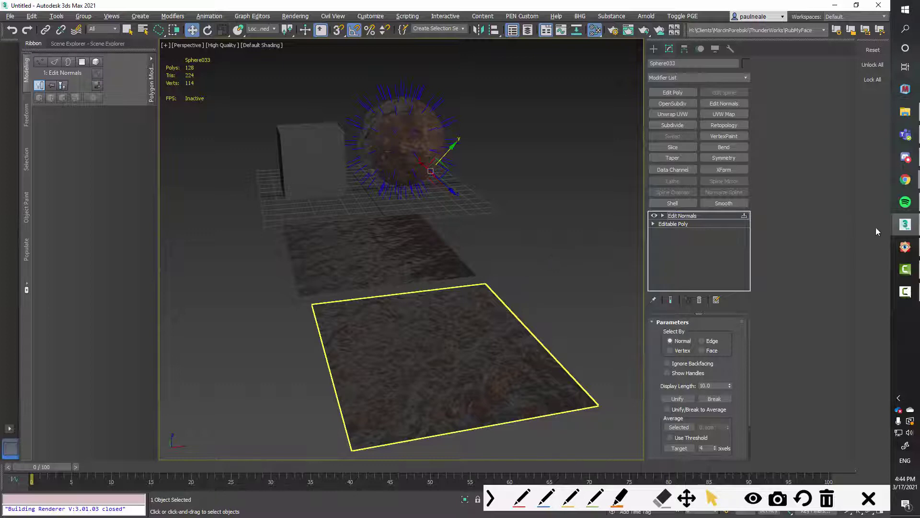
click(905, 247)
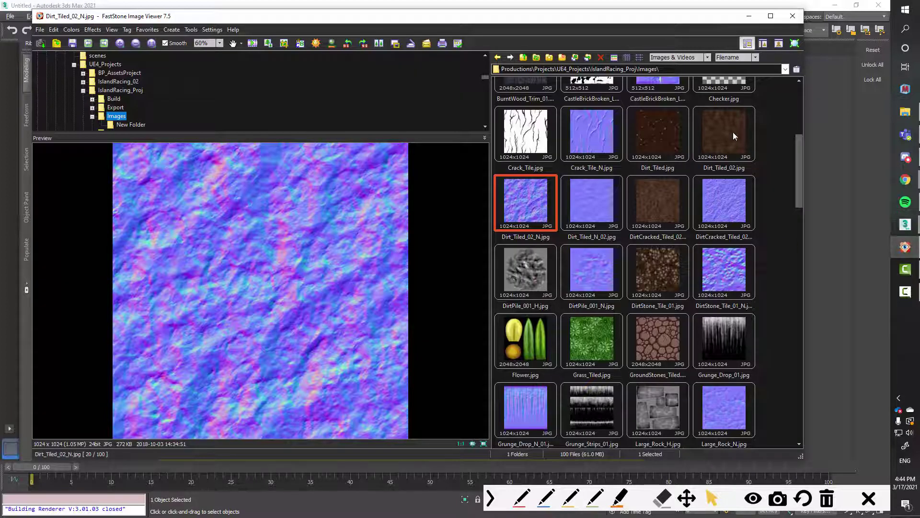
click(544, 7)
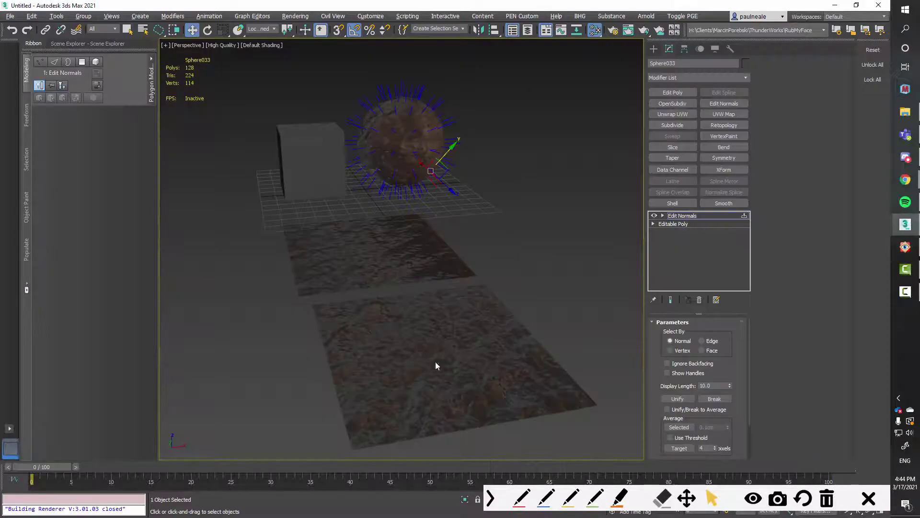